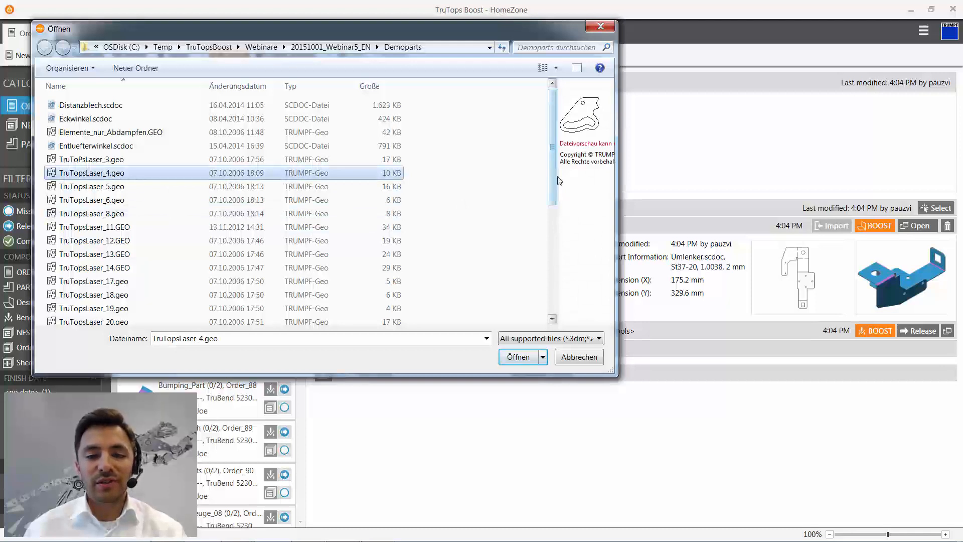
# - Import all part files from the Demoparts folder after enlarging the file preview
pyautogui.moveTo(557, 176); pyautogui.dragTo(432, 176)
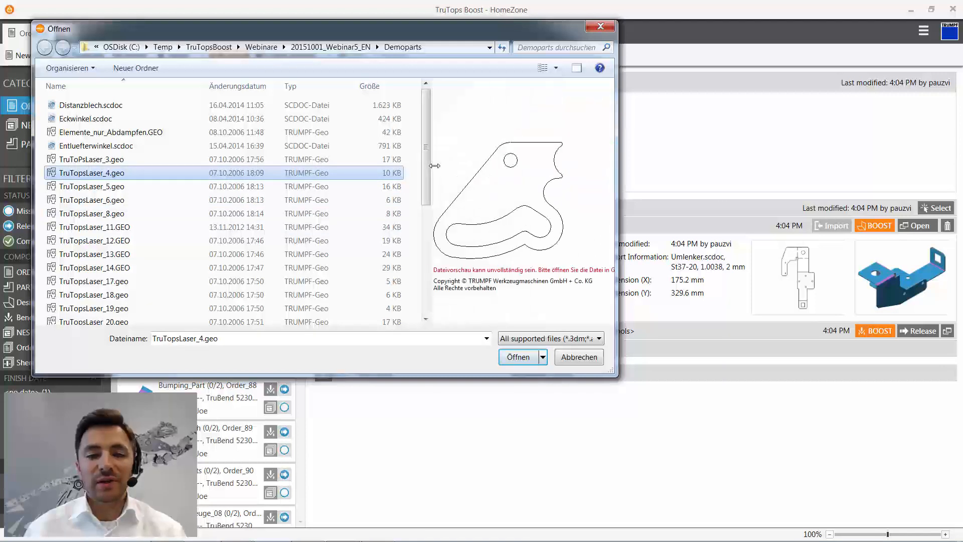
pyautogui.click(127, 214)
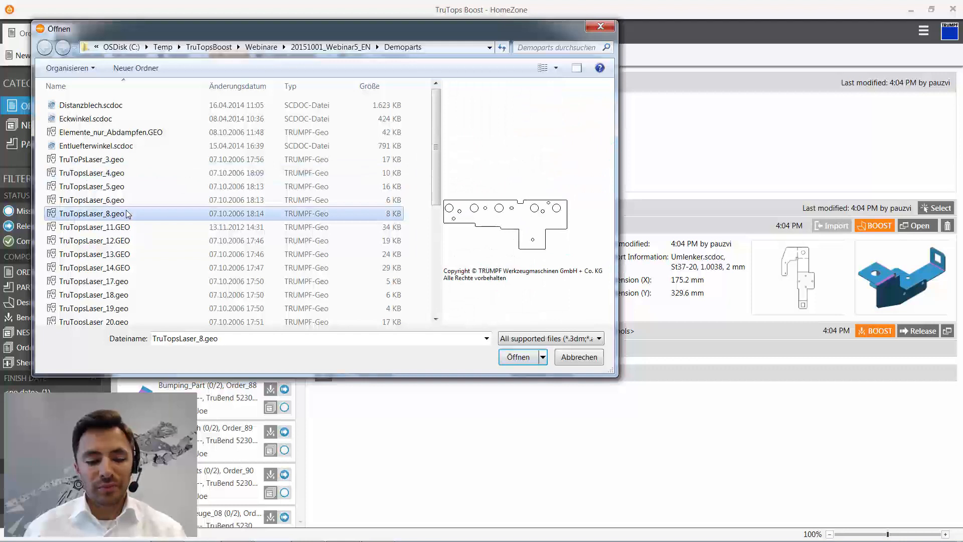
pyautogui.hotkey('ctrl', 'a')
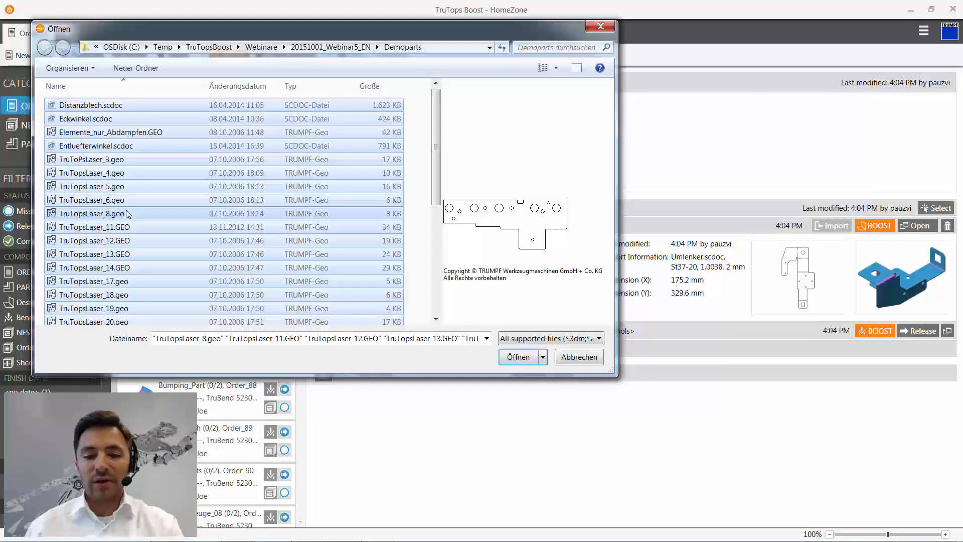
pyautogui.press('Return')
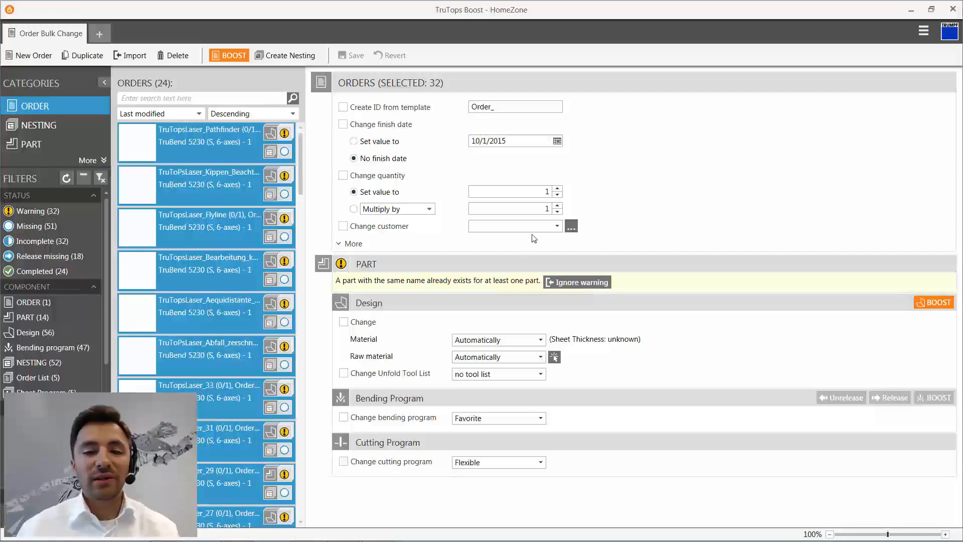
# - For all selected orders, set the finish date to 10/8/2015, the quantity to 10 and the customer to Metalware
pyautogui.click(558, 142)
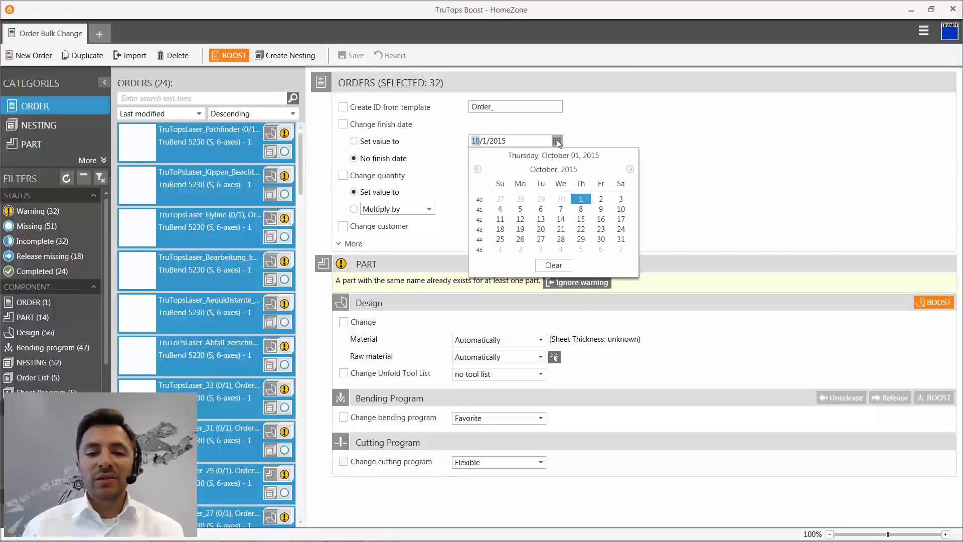
pyautogui.click(581, 209)
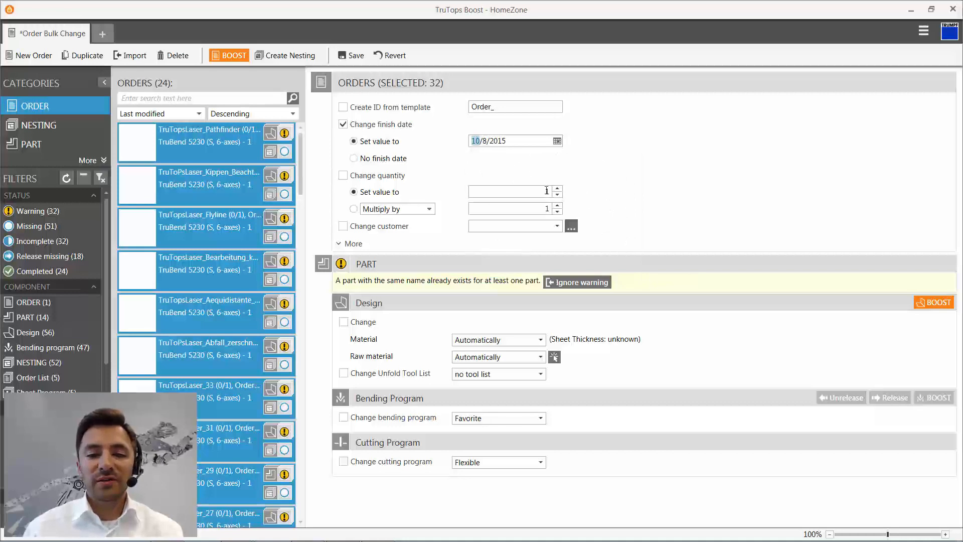
pyautogui.write('10')
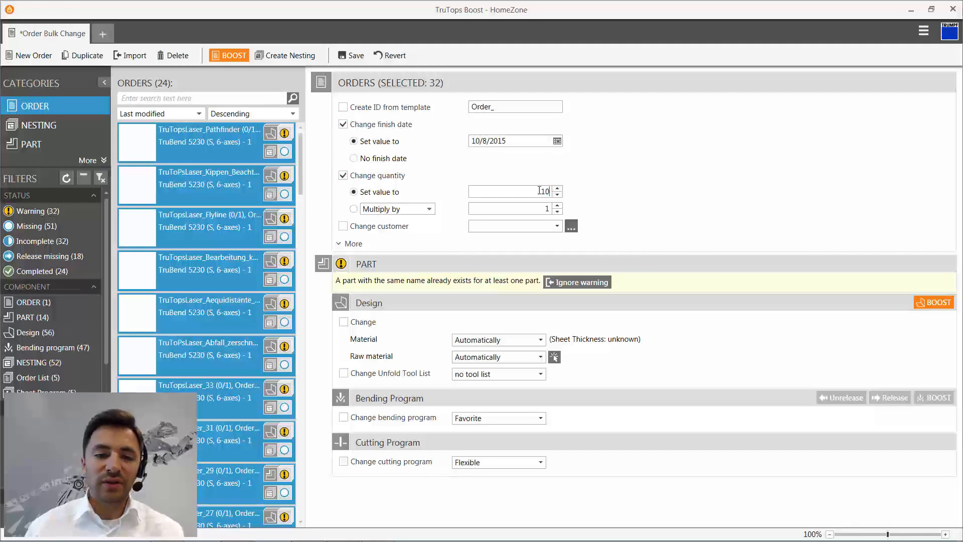
pyautogui.click(557, 226)
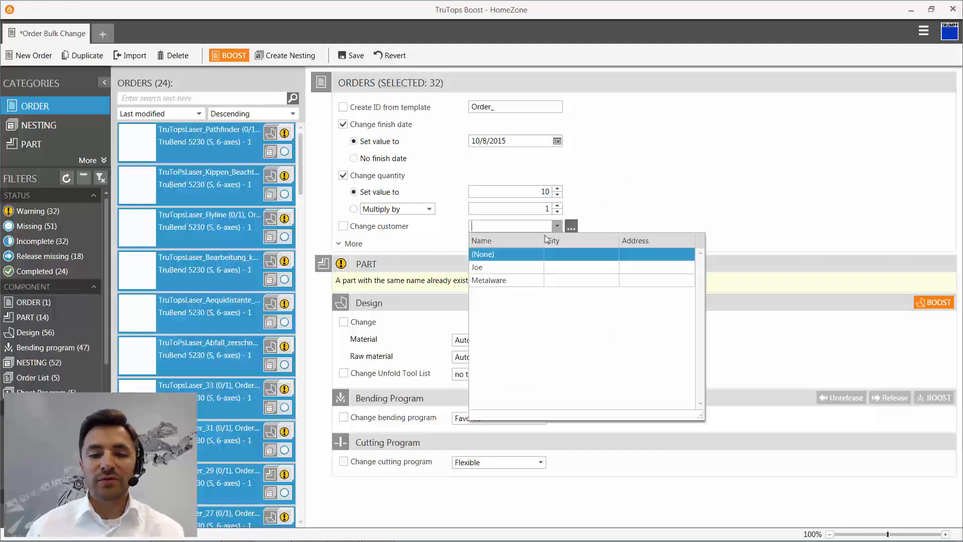
pyautogui.click(509, 279)
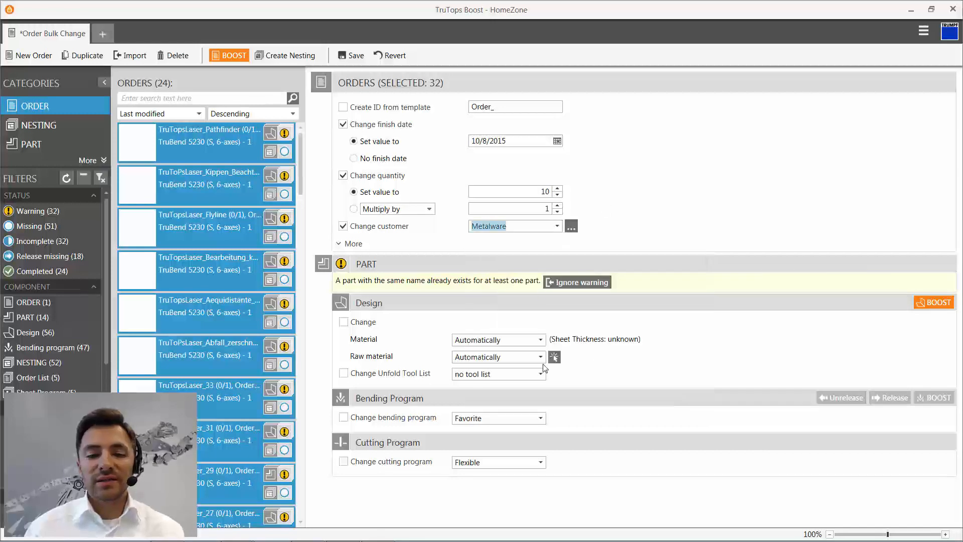
# - Set the design material of all selected orders to 1.4301 and the raw material to SS0M0100---
pyautogui.click(540, 340)
pyautogui.click(523, 366)
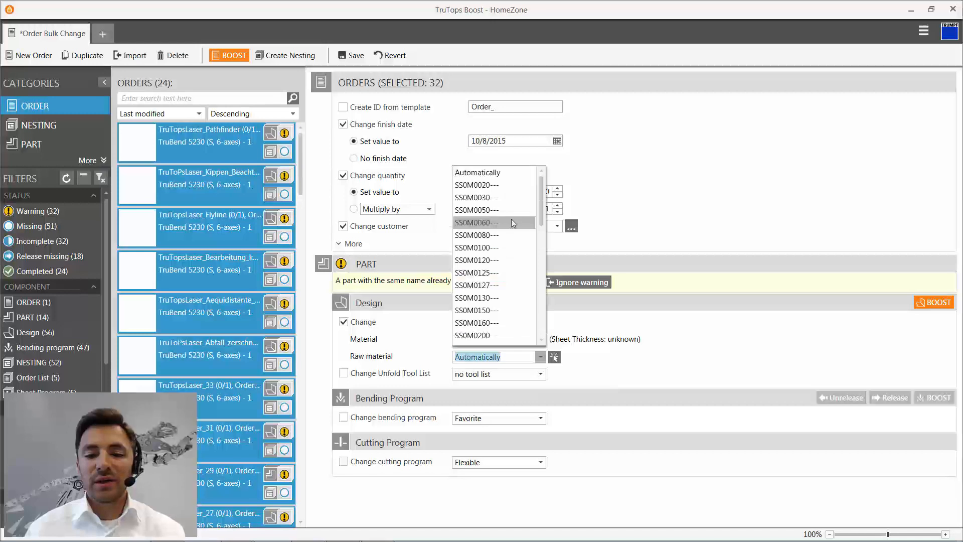
pyautogui.click(514, 247)
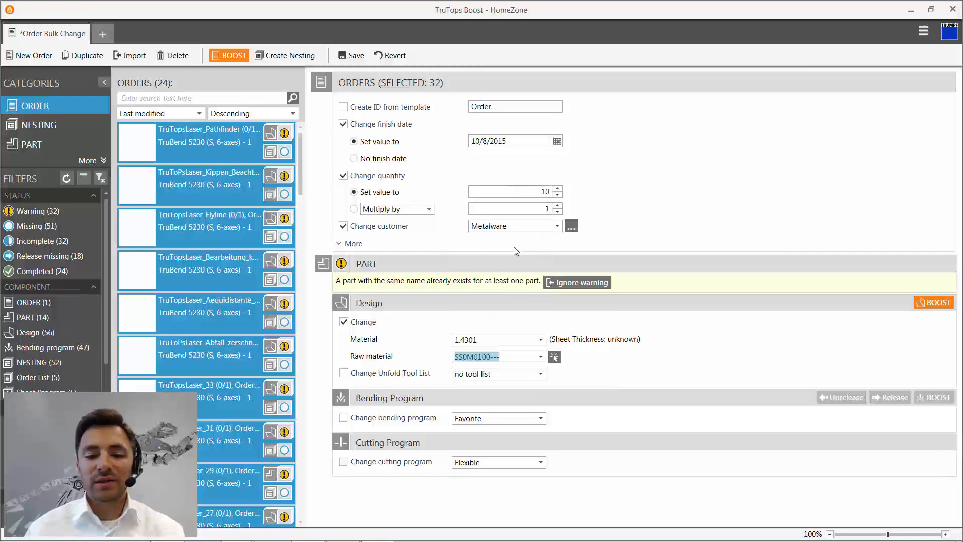
# - Set the bending program of the selected orders to No Program and run BOOST on them
pyautogui.click(542, 375)
pyautogui.click(542, 376)
pyautogui.click(542, 422)
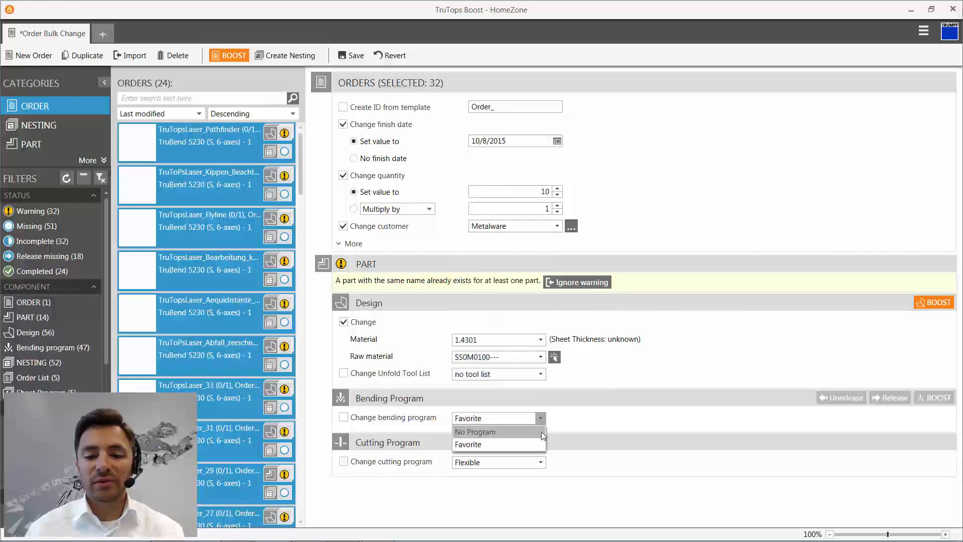
pyautogui.click(541, 432)
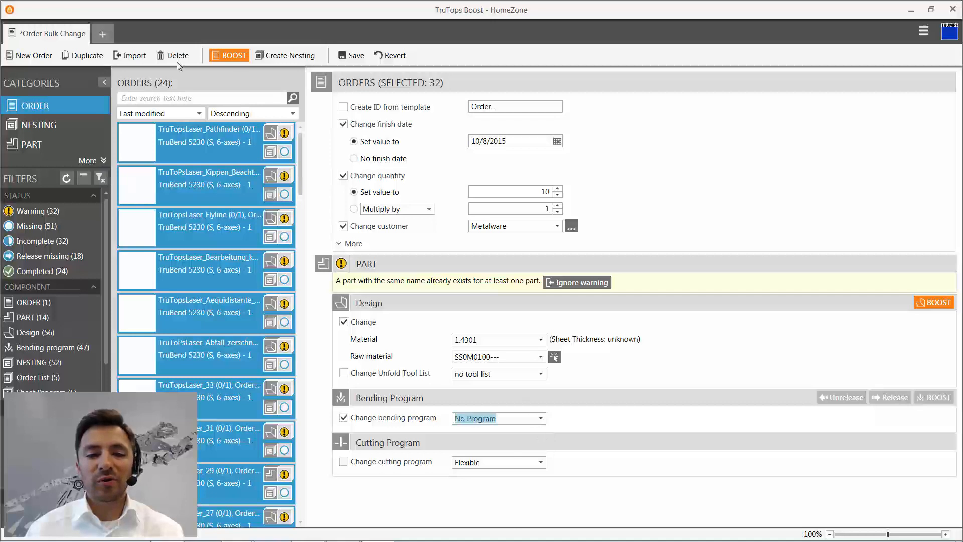
pyautogui.click(229, 55)
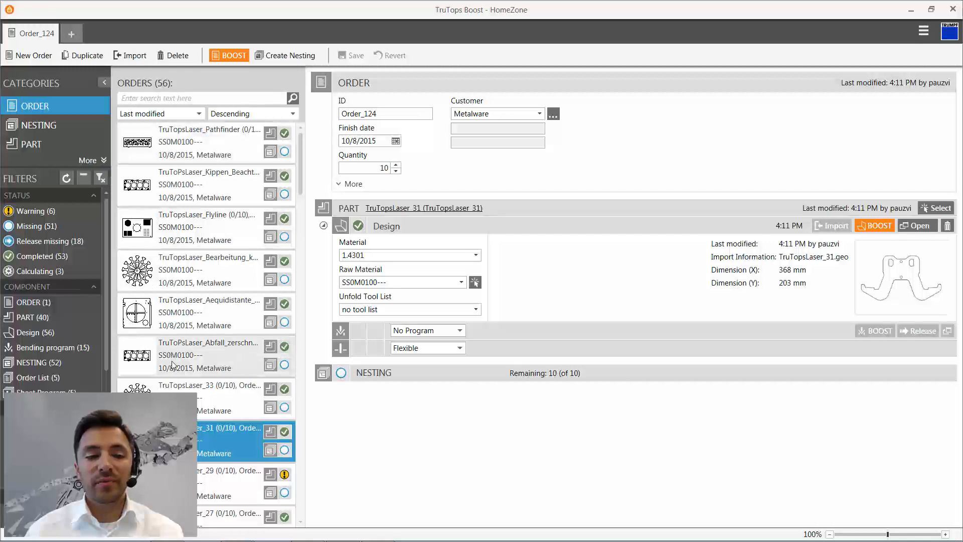
# - Resolve the duplicate-name warning on the TruTopsLaser_29 order by using the existing part instead of the new one
pyautogui.moveTo(285, 307)
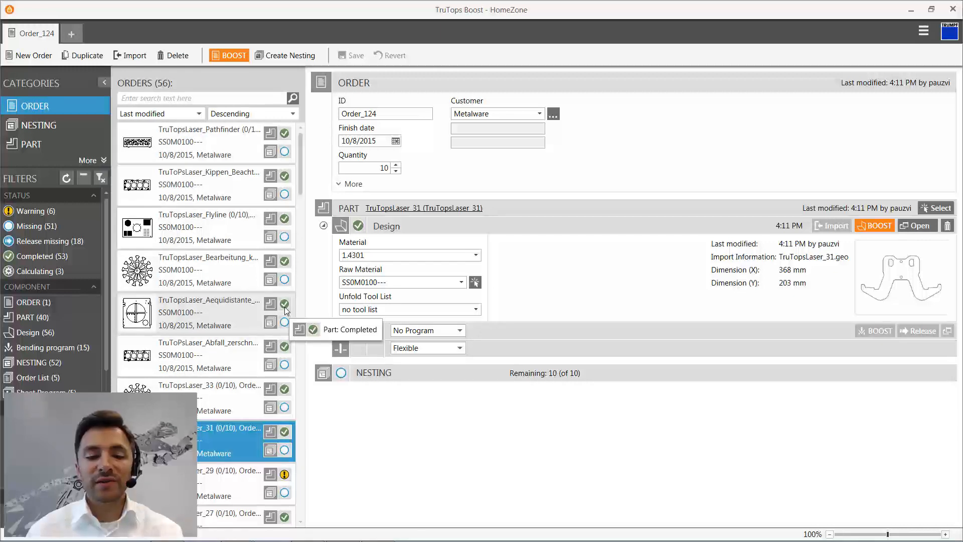
pyautogui.moveTo(282, 476)
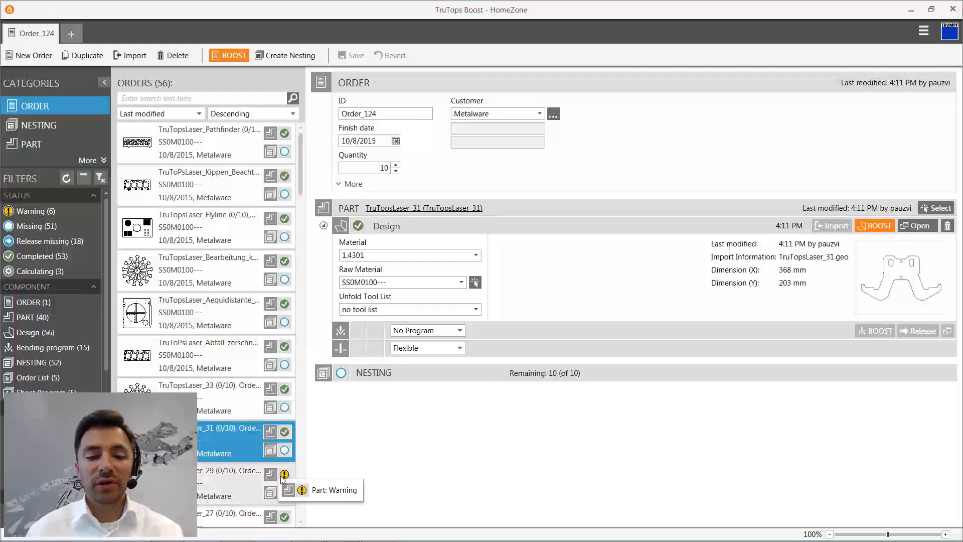
pyautogui.click(255, 478)
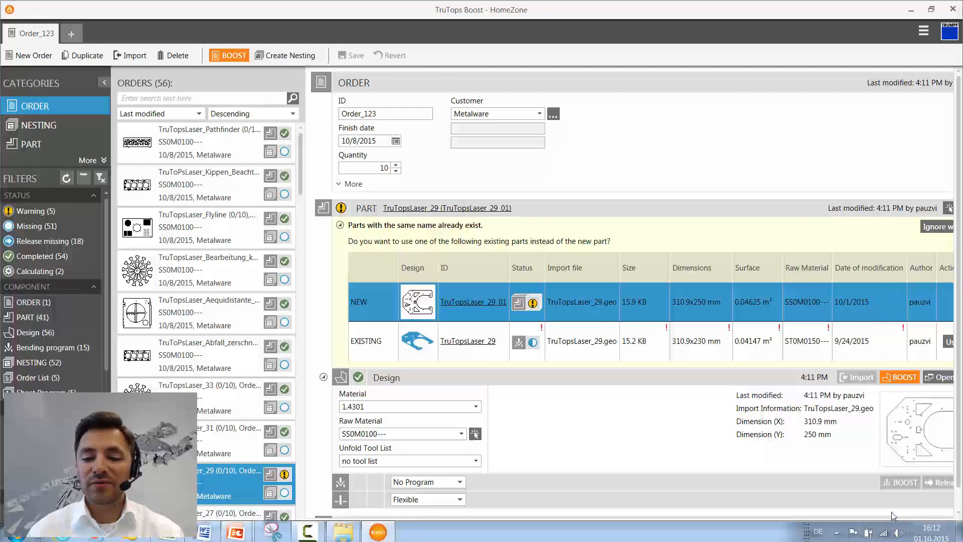
pyautogui.moveTo(893, 522); pyautogui.dragTo(912, 526)
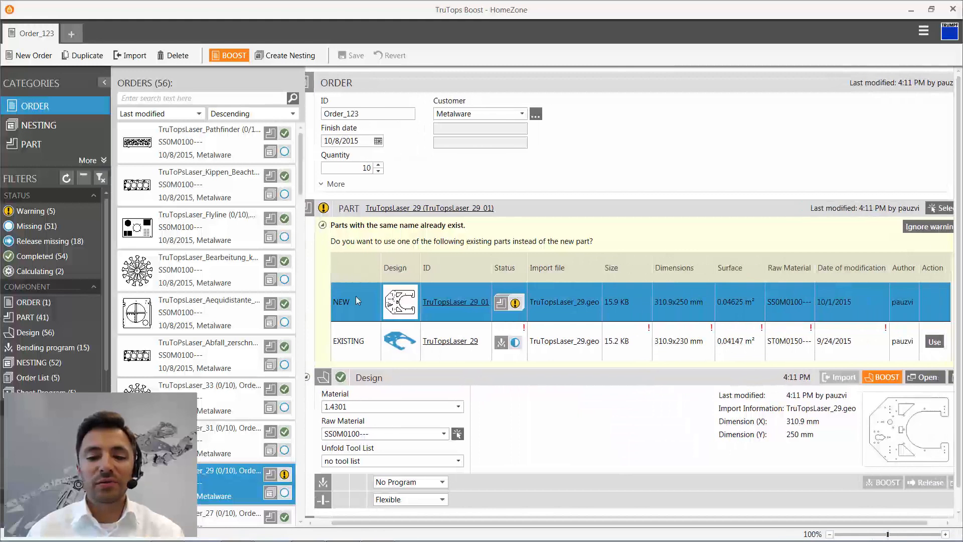
pyautogui.click(935, 342)
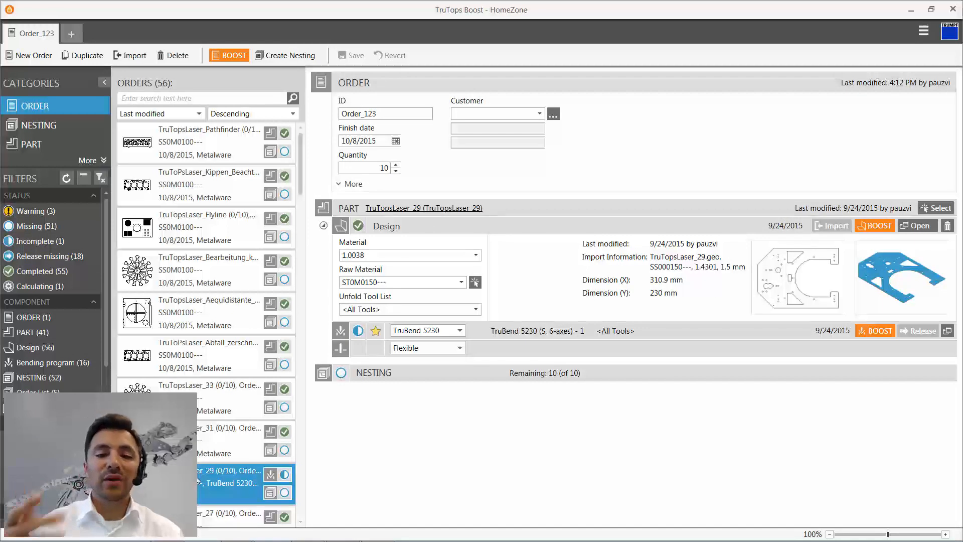
# - Set the bending program of the TruTopsLaser_29 order to No Program and save the order
pyautogui.click(460, 330)
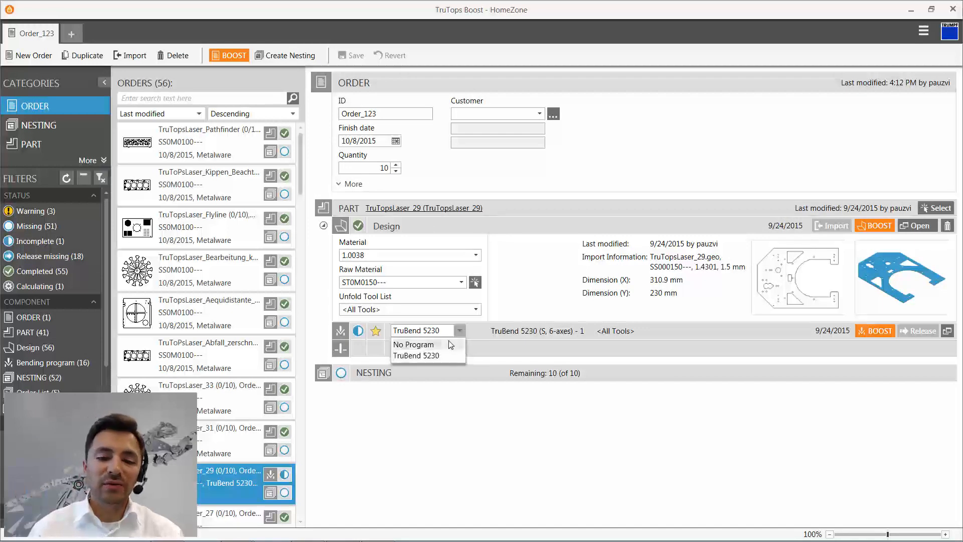
pyautogui.click(412, 344)
pyautogui.hotkey('ctrl', 's')
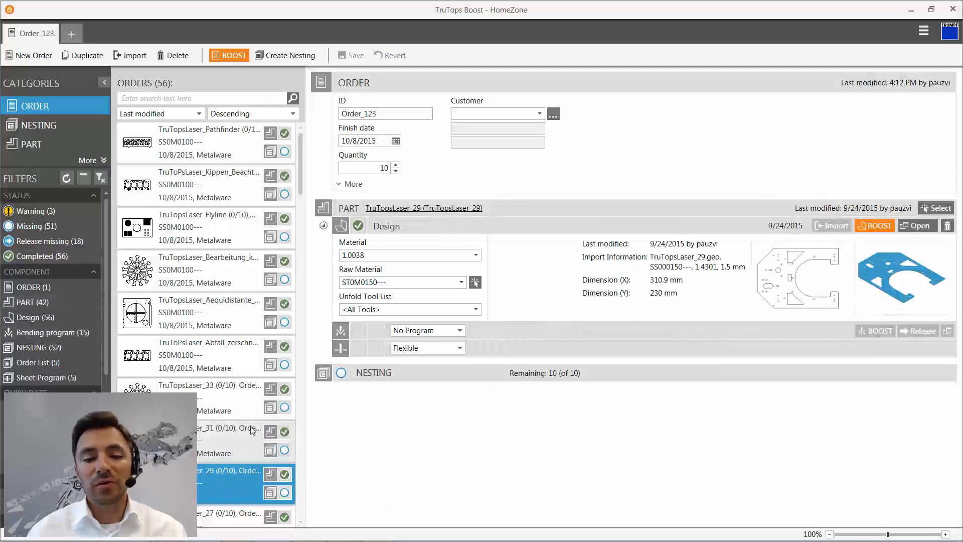
# - Ignore the duplicate-name warning on the TruTopsLaser_24 order so that it keeps the new part
pyautogui.scroll(-1, 256, 443)
pyautogui.scroll(-5, 221, 413)
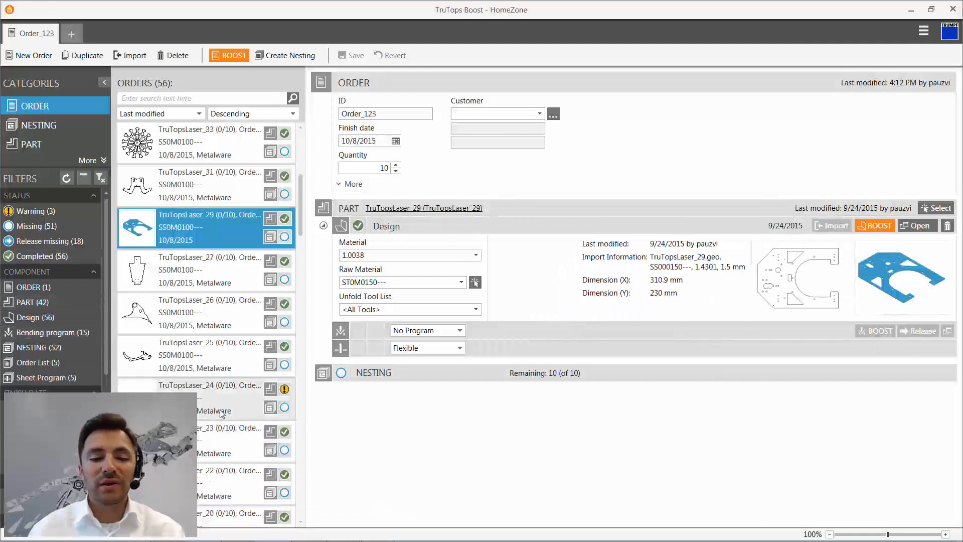
pyautogui.click(221, 410)
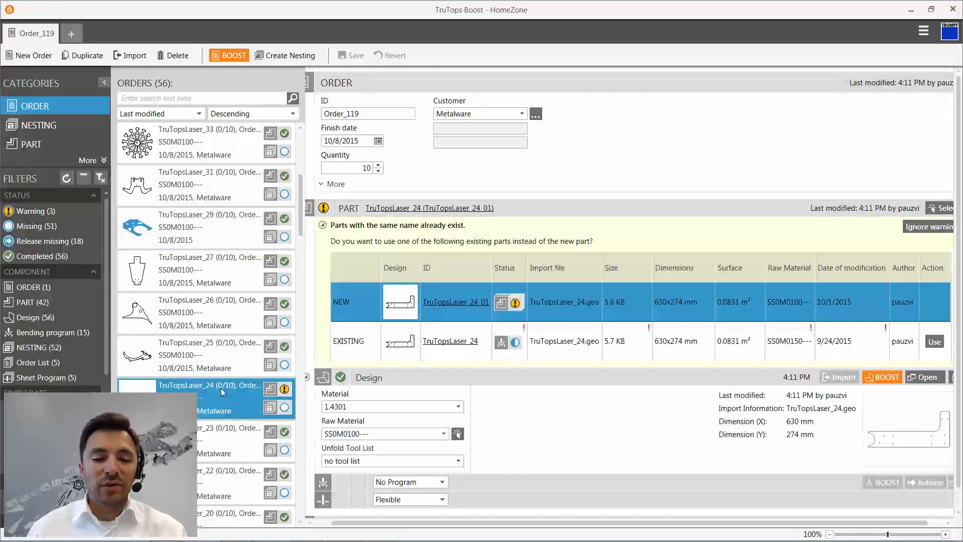
pyautogui.click(921, 227)
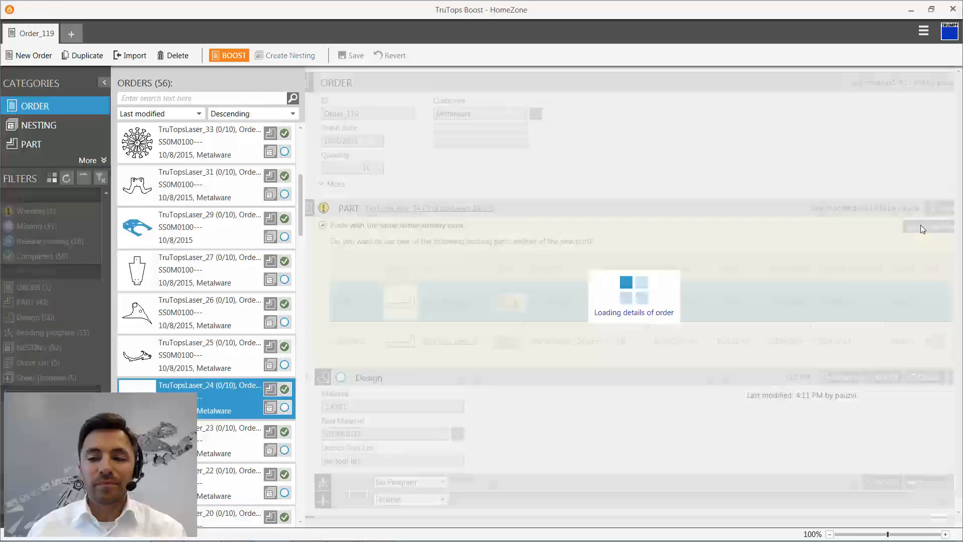
# - Resolve the duplicate-name warning on the TruTopsLaser_18 order by using the existing part
pyautogui.scroll(-1, 228, 381)
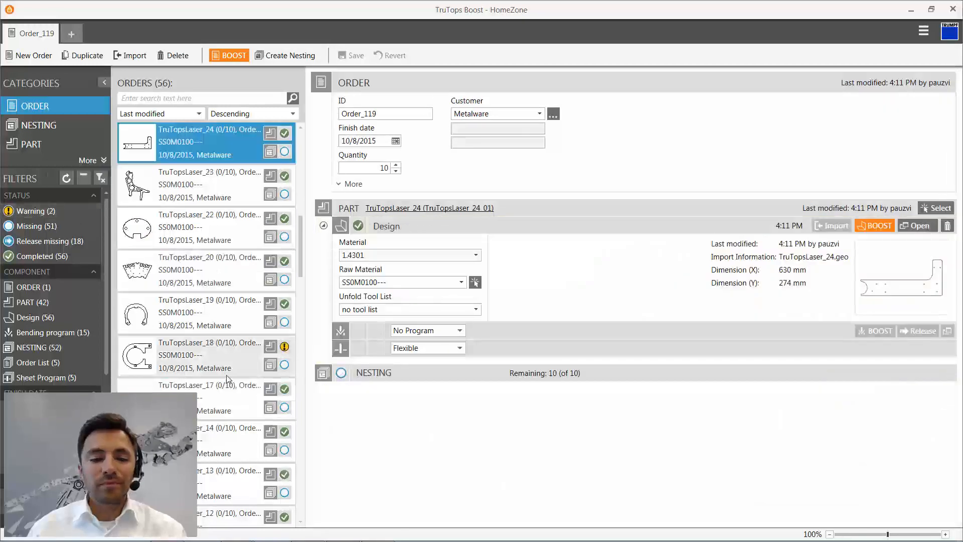
pyautogui.click(228, 363)
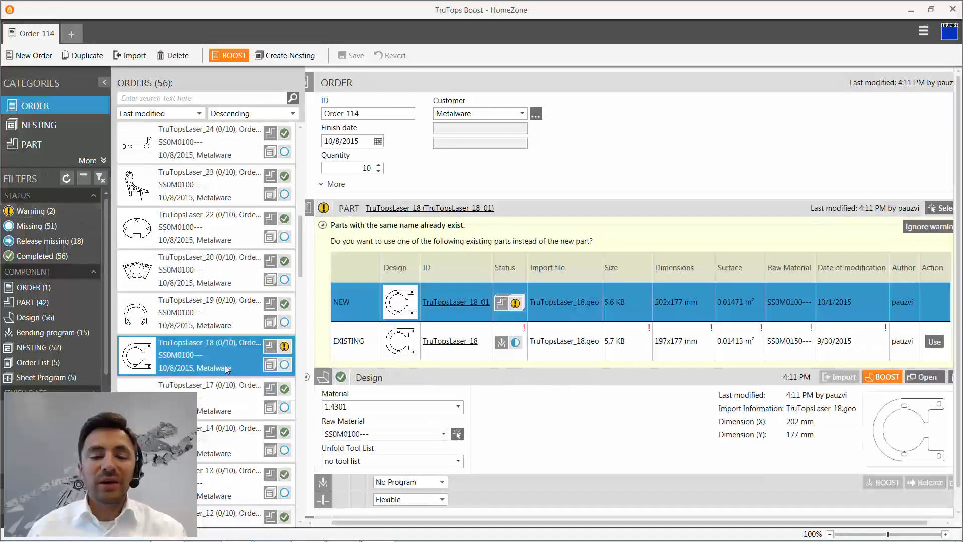
pyautogui.click(935, 341)
# - Resolve the duplicate-name warning on the Distanzblech order by using the existing part
pyautogui.scroll(-3, 199, 319)
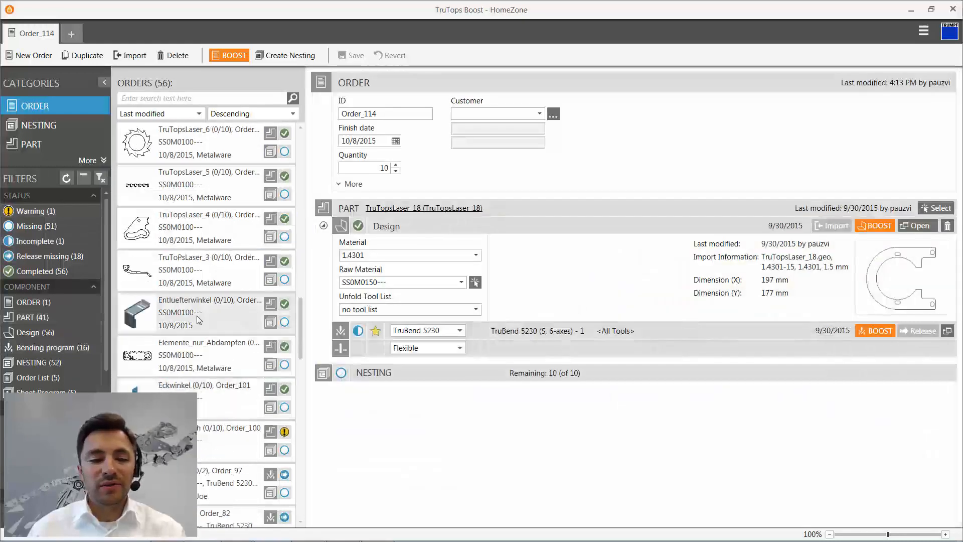
pyautogui.click(197, 315)
pyautogui.click(199, 348)
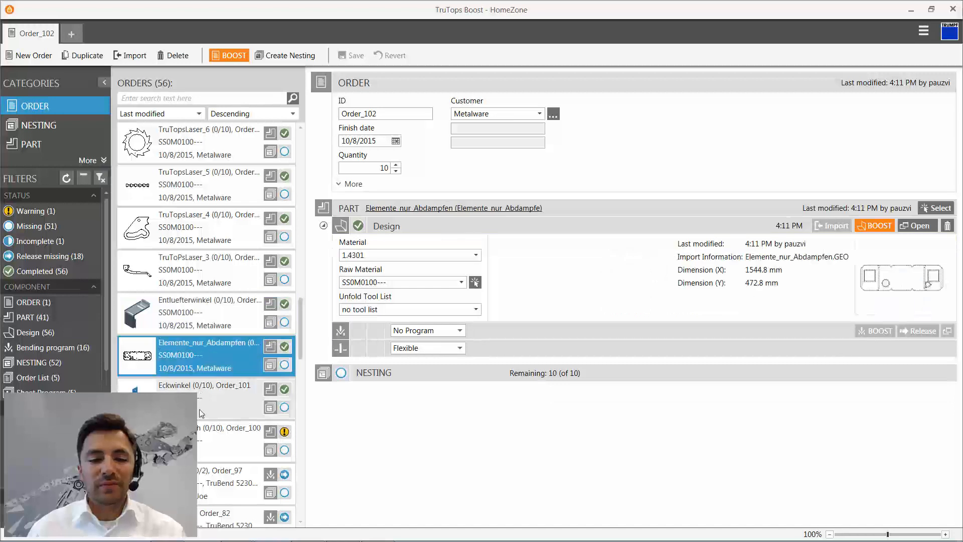
pyautogui.click(201, 433)
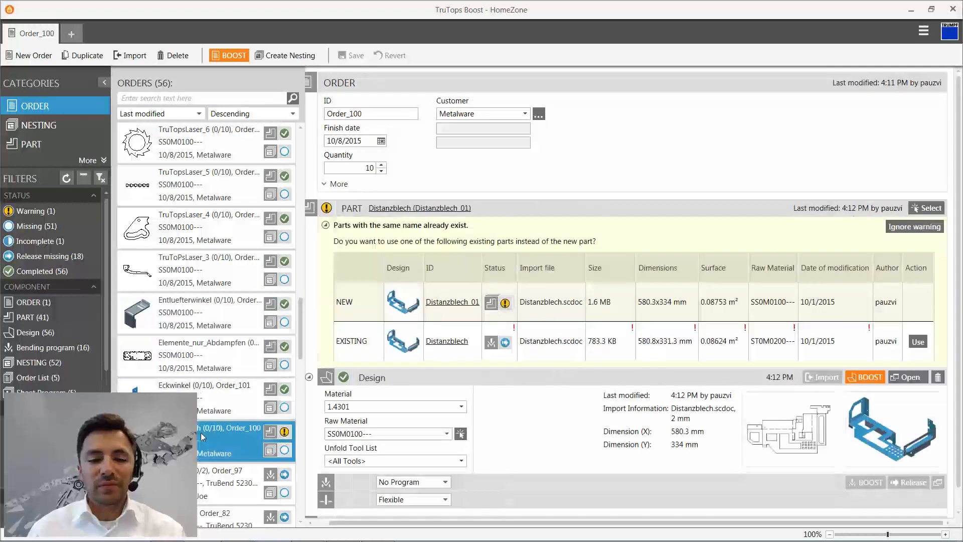
pyautogui.click(919, 342)
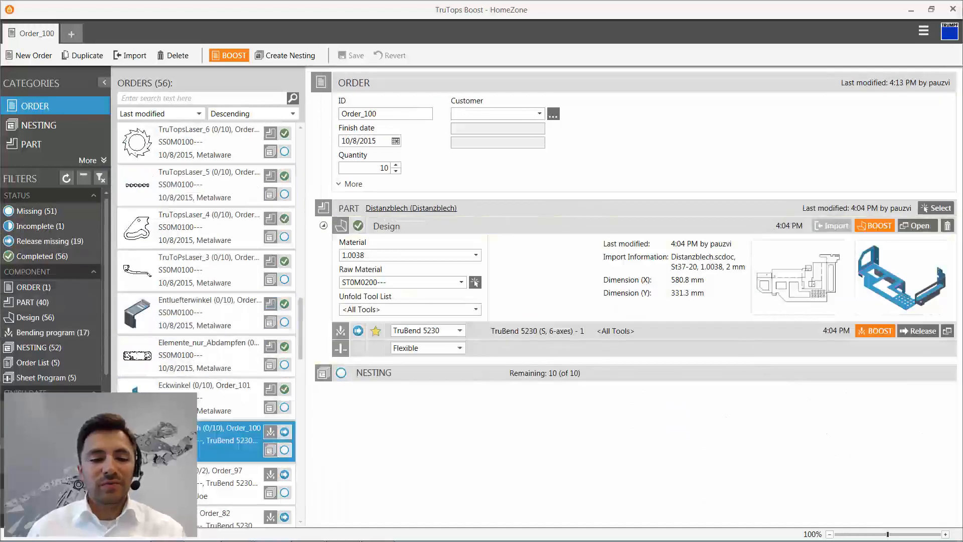
# - Select all orders from TruTopsLaser_Pathfinder through TruToPsLaser_3 and create one nesting from them
pyautogui.click(207, 354)
pyautogui.scroll(1, 206, 354)
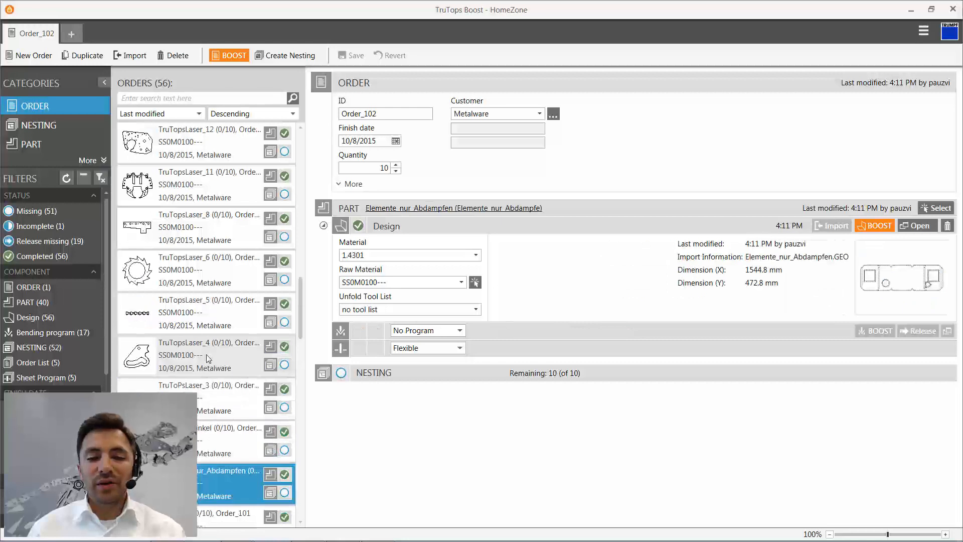
pyautogui.scroll(7, 206, 354)
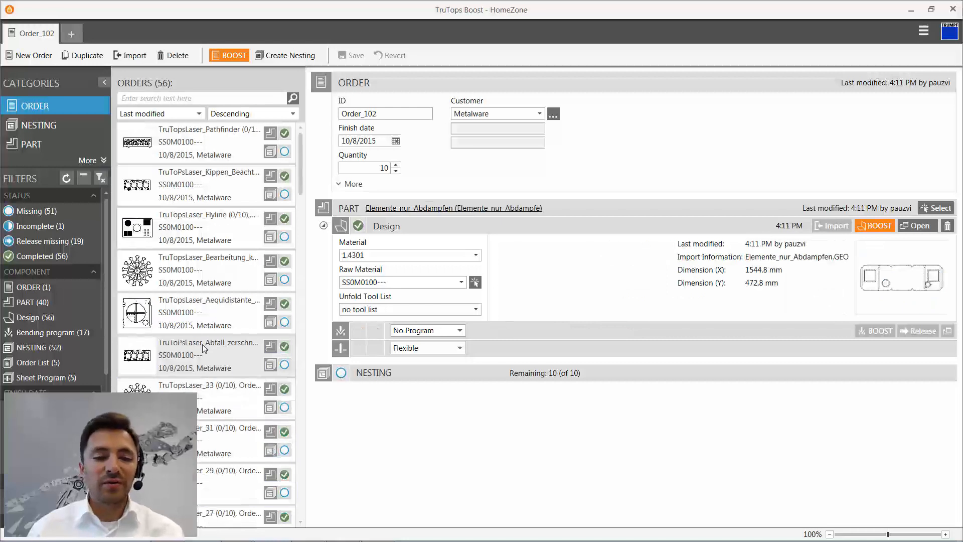
pyautogui.click(194, 140)
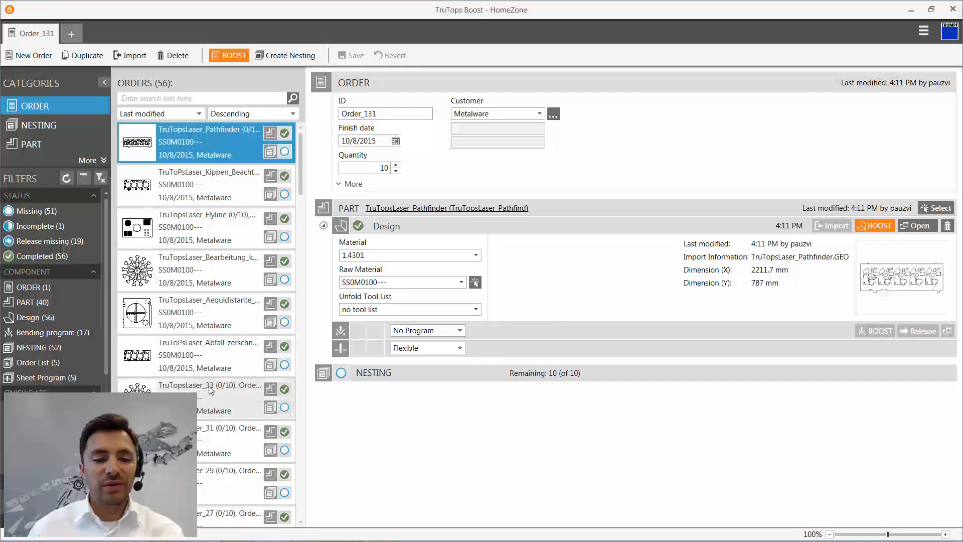
pyautogui.scroll(-2, 210, 391)
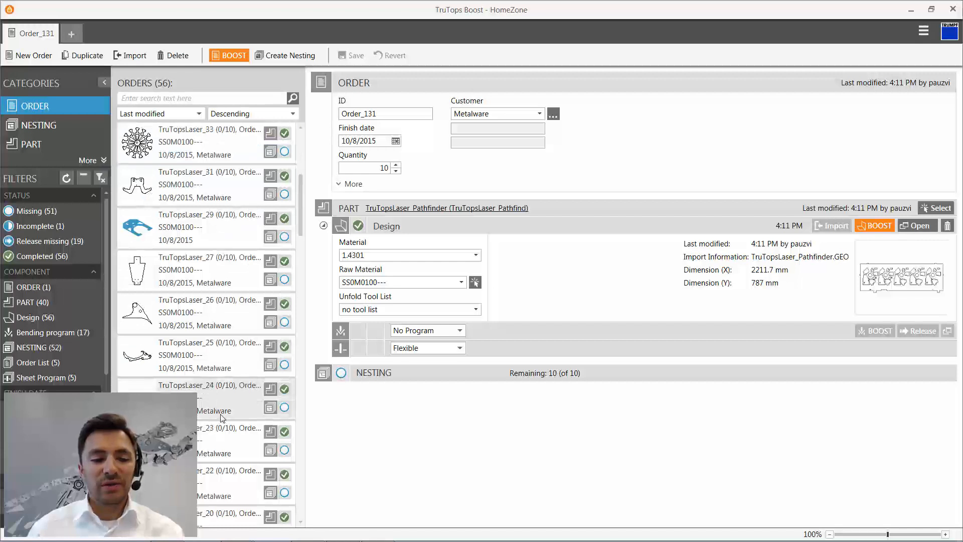
pyautogui.scroll(-4, 223, 418)
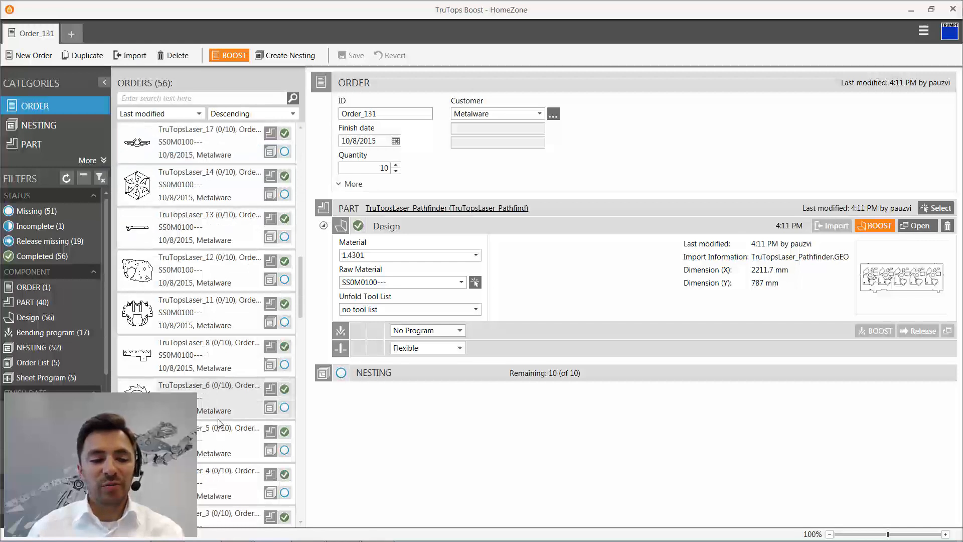
pyautogui.scroll(-1, 218, 423)
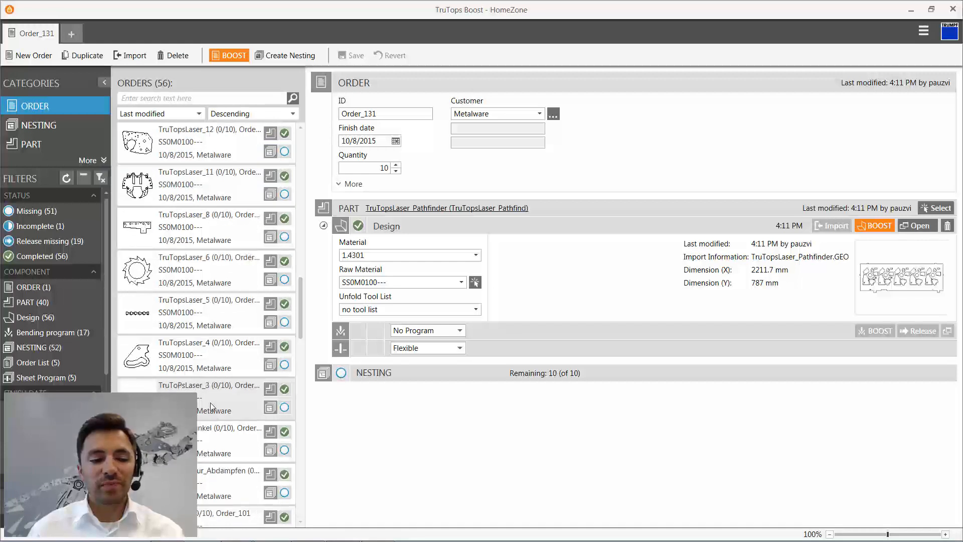
pyautogui.keyDown('shift'); pyautogui.click(210, 402); pyautogui.keyUp('shift')
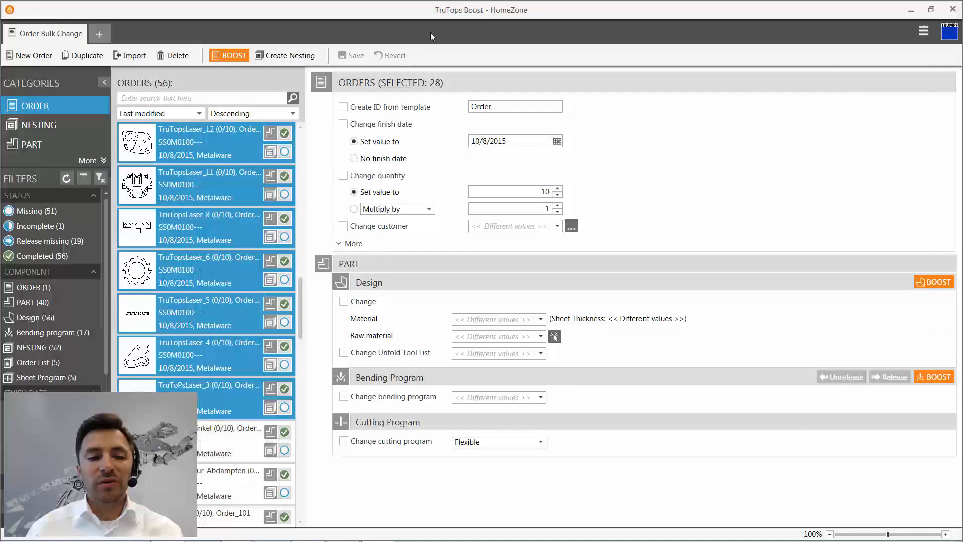
pyautogui.click(285, 55)
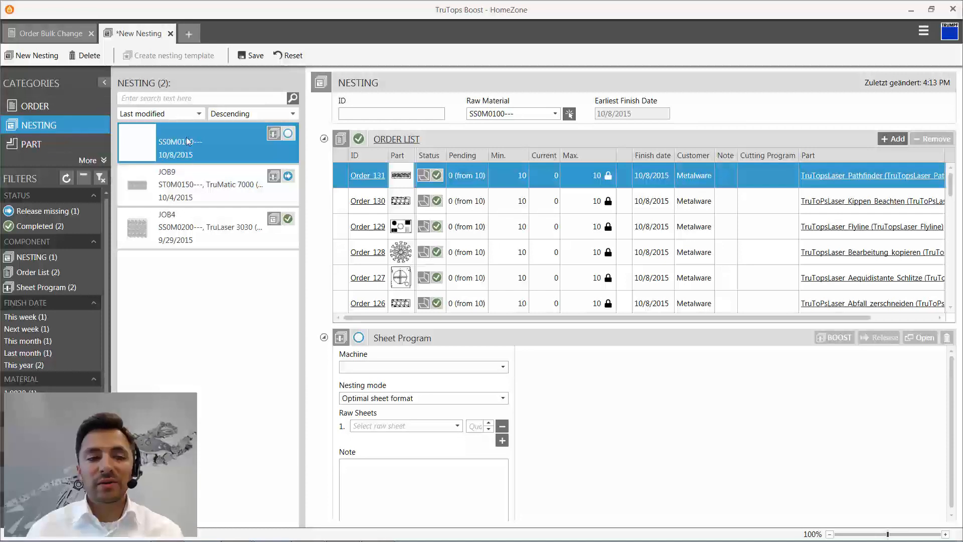
# - Set the machine of the new nesting's sheet program to TruLaser 3030 (L49)
pyautogui.click(502, 367)
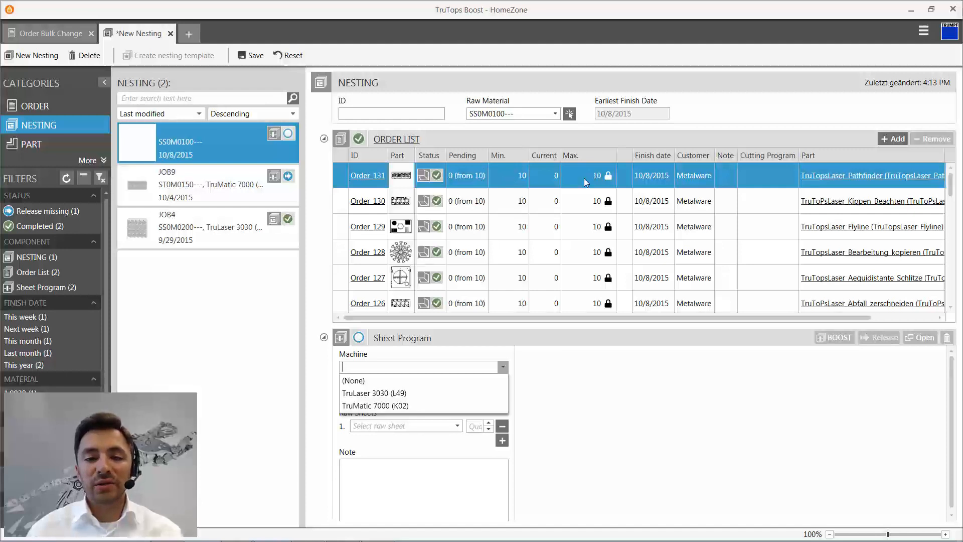
pyautogui.click(692, 173)
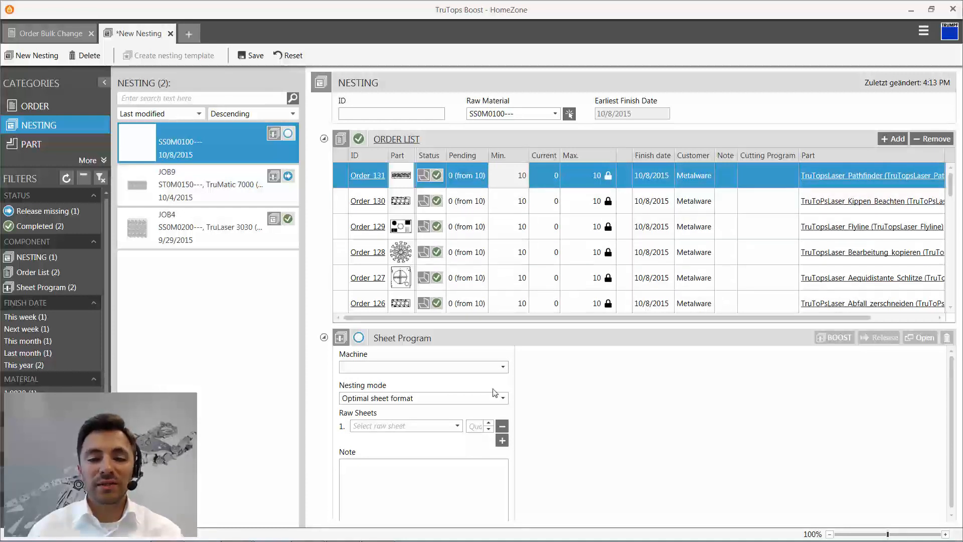
pyautogui.click(503, 367)
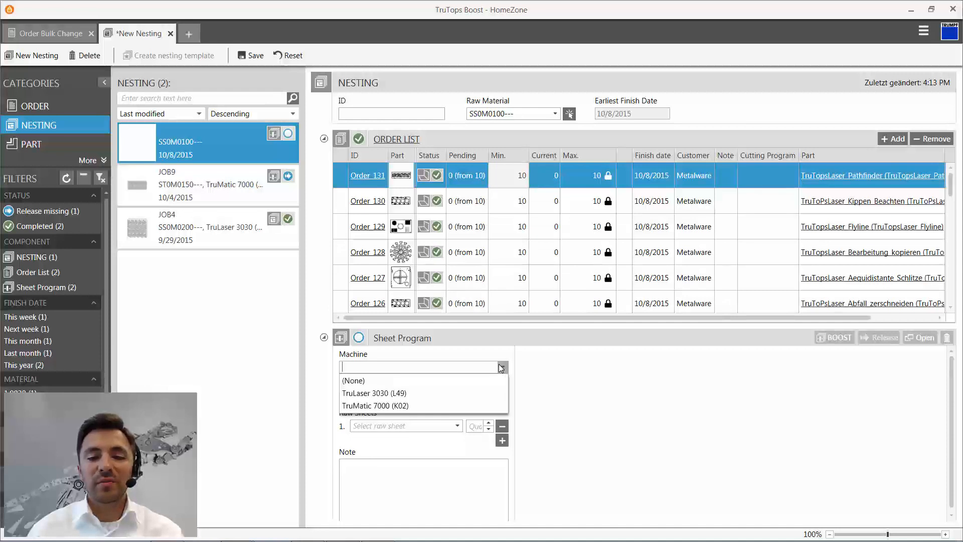
pyautogui.click(475, 393)
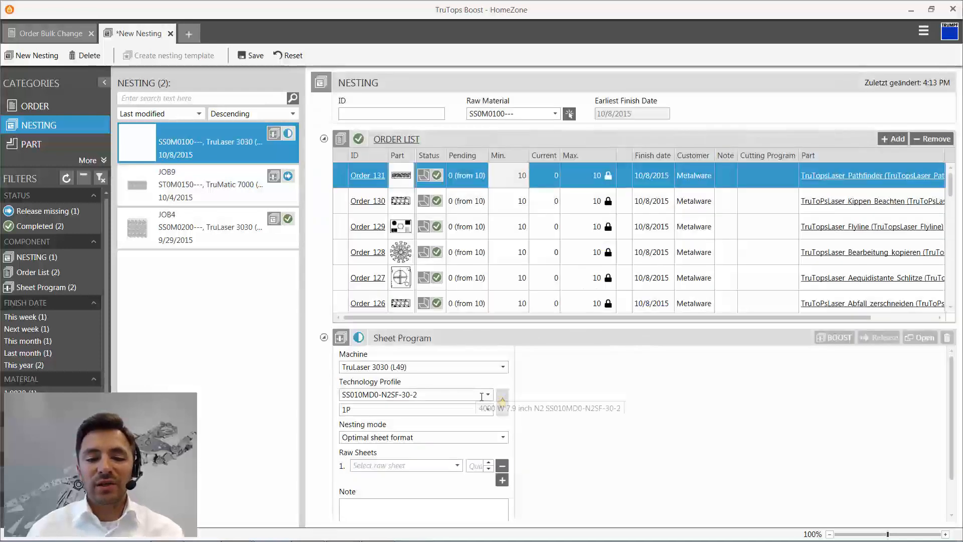
# - Check the technology profiles and raw sheets available for the nesting's sheet program
pyautogui.click(488, 395)
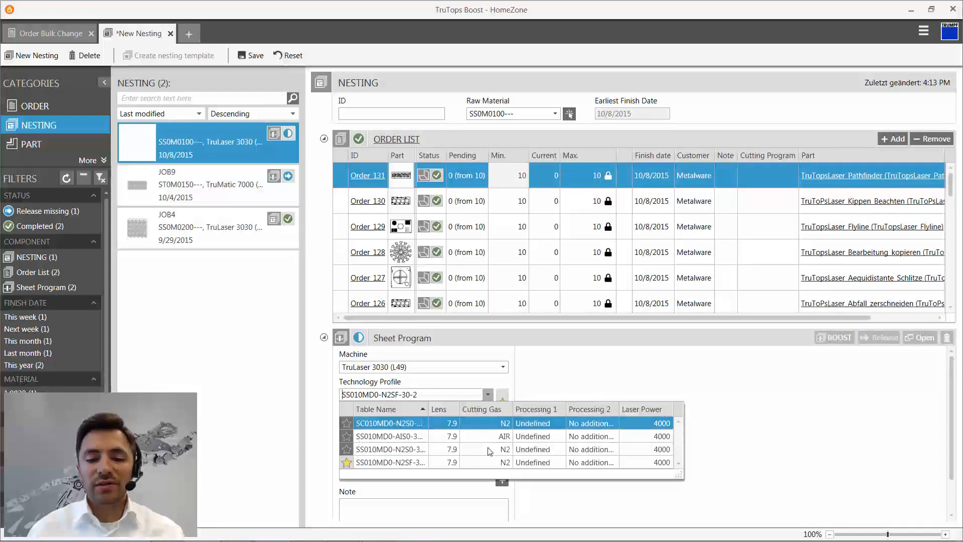
pyautogui.click(561, 391)
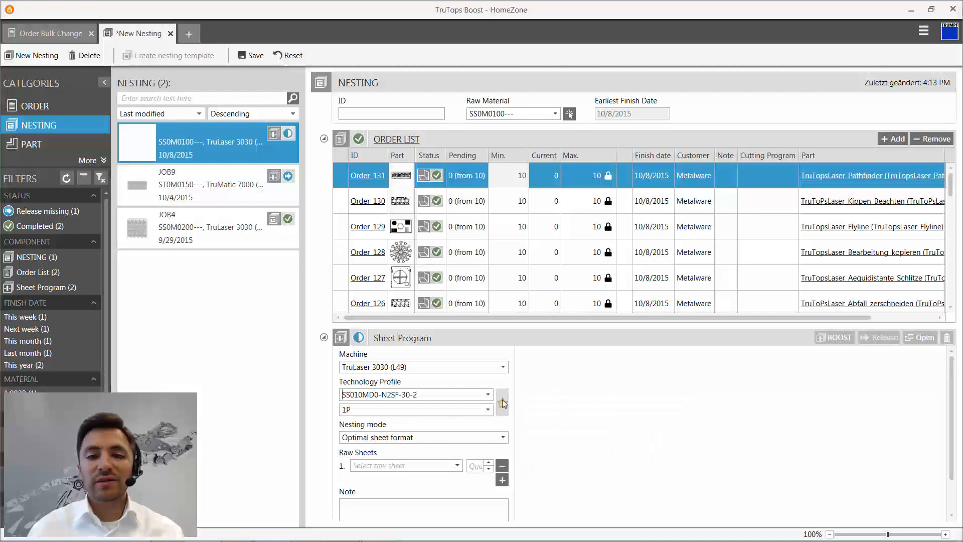
pyautogui.click(457, 466)
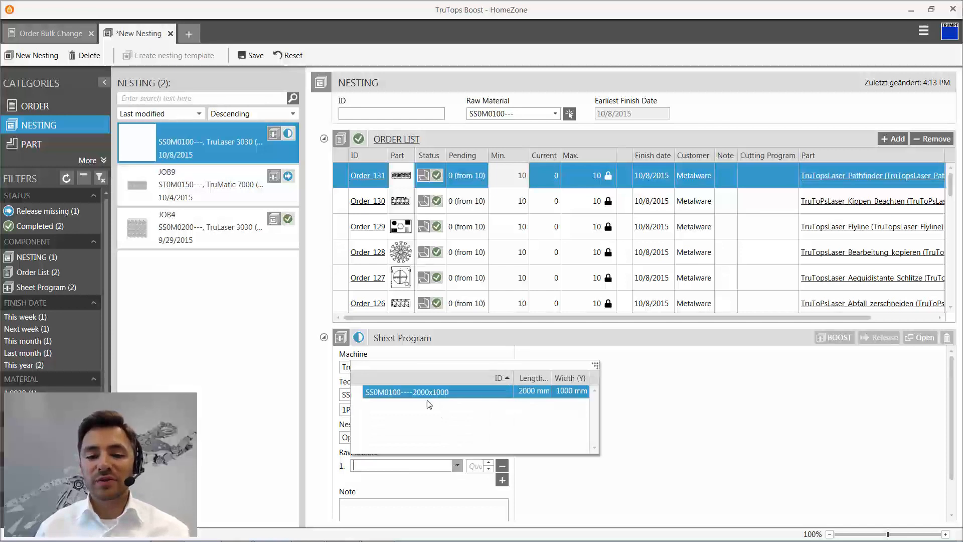
pyautogui.click(189, 32)
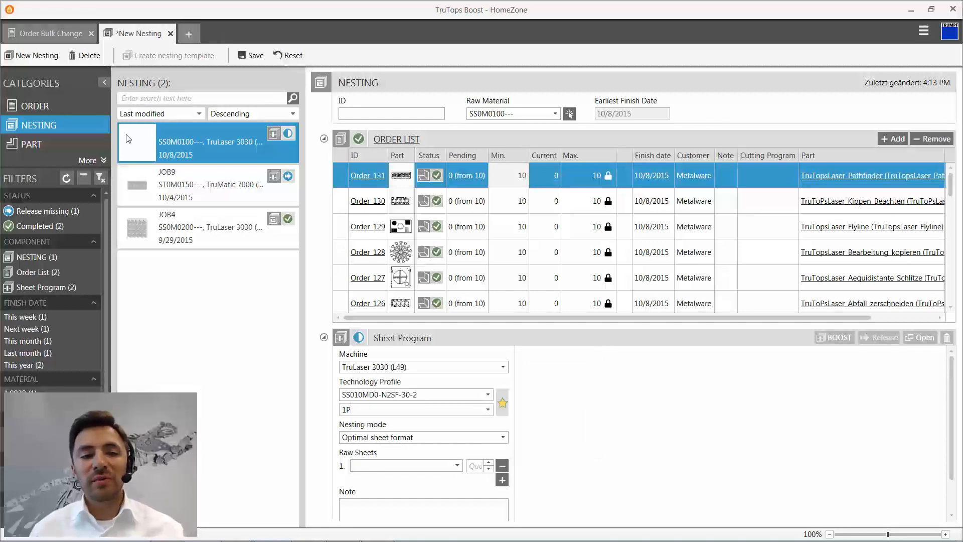
# - In a new tab, open the 1.4301 stainless steel material and select its 1 mm raw material SS0M0100---
pyautogui.click(189, 33)
pyautogui.click(89, 160)
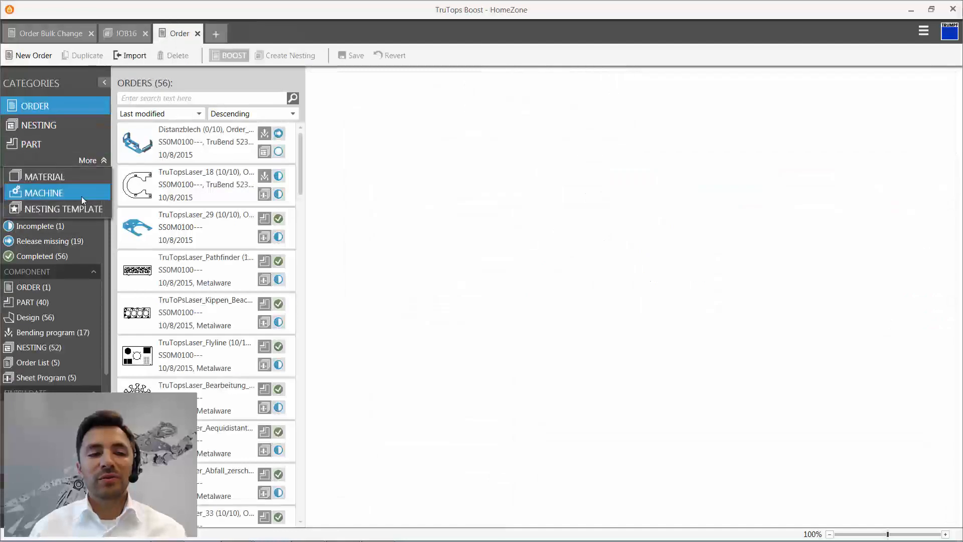
pyautogui.click(64, 176)
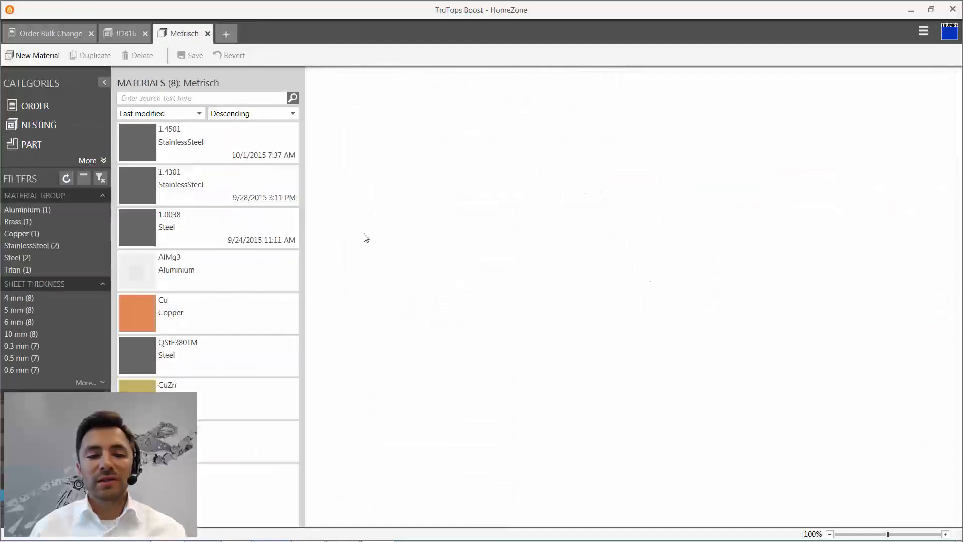
pyautogui.click(221, 186)
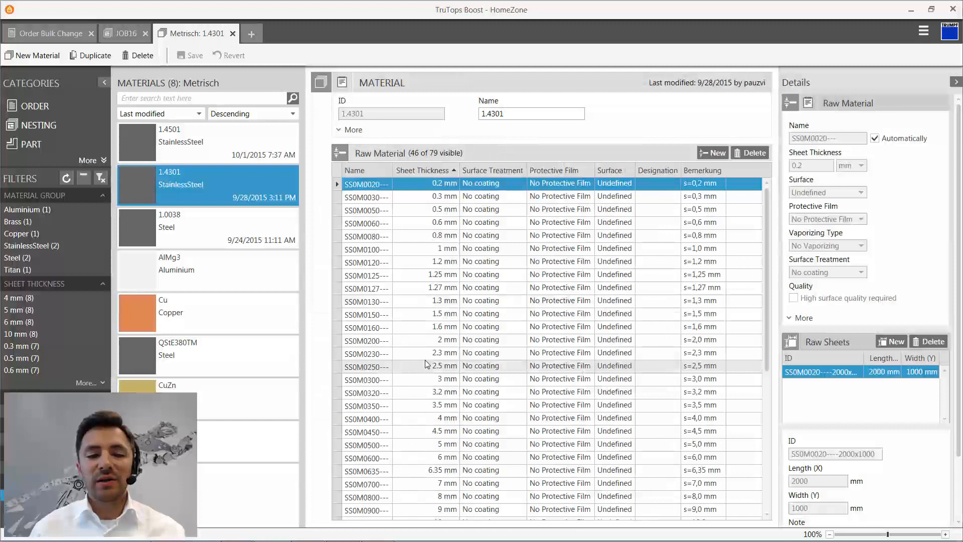
pyautogui.click(489, 248)
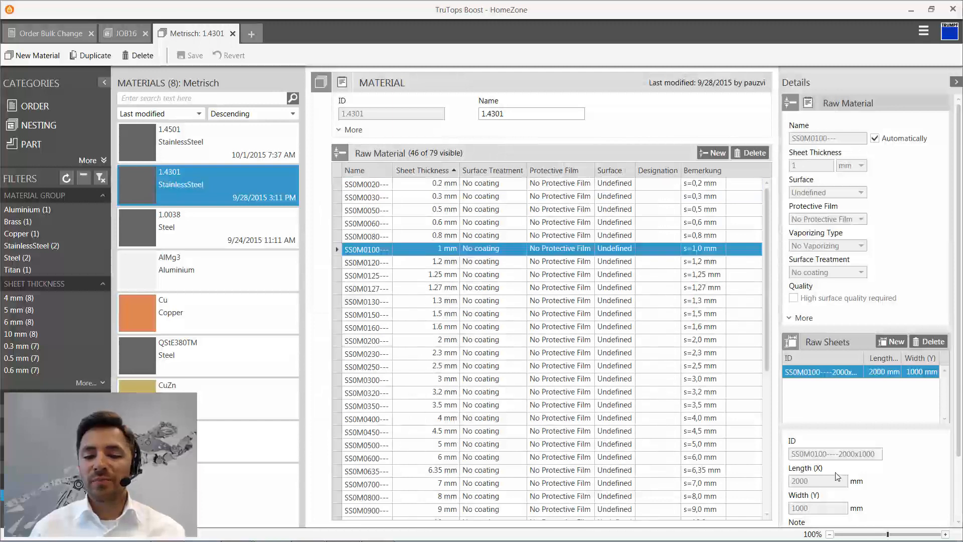
# - Add a raw sheet 3000 mm long and 1500 mm wide to the raw material, then save and close the material
pyautogui.click(886, 342)
pyautogui.write('3000')
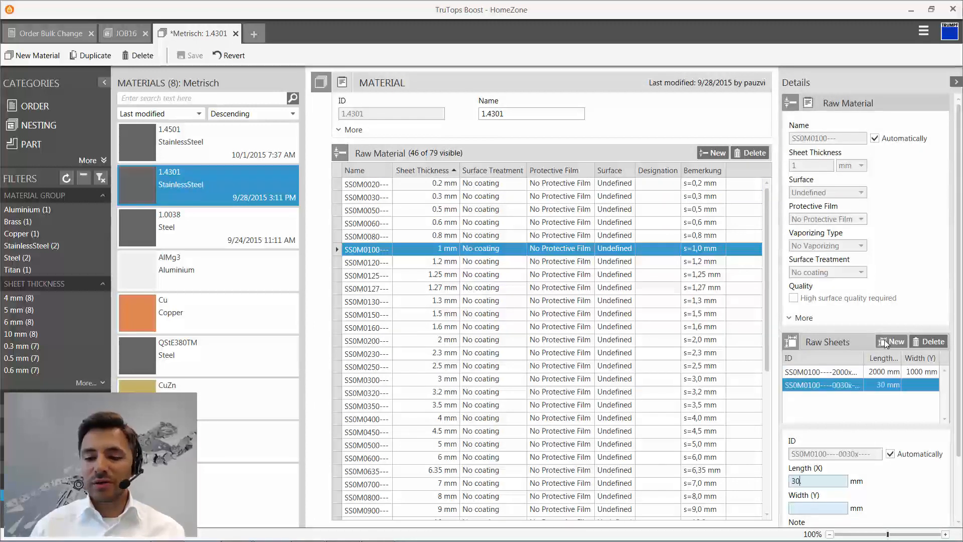
pyautogui.press('Tab')
pyautogui.write('1500')
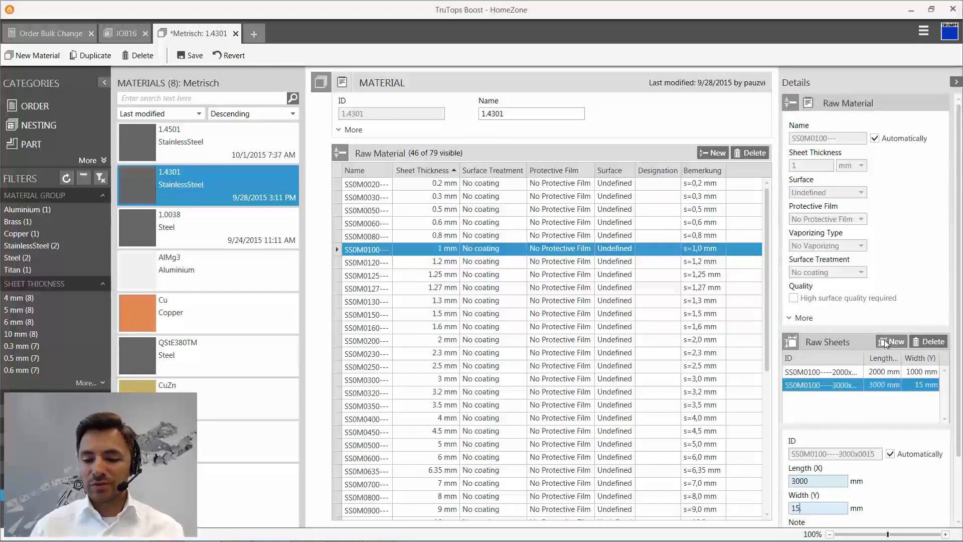
pyautogui.click(190, 55)
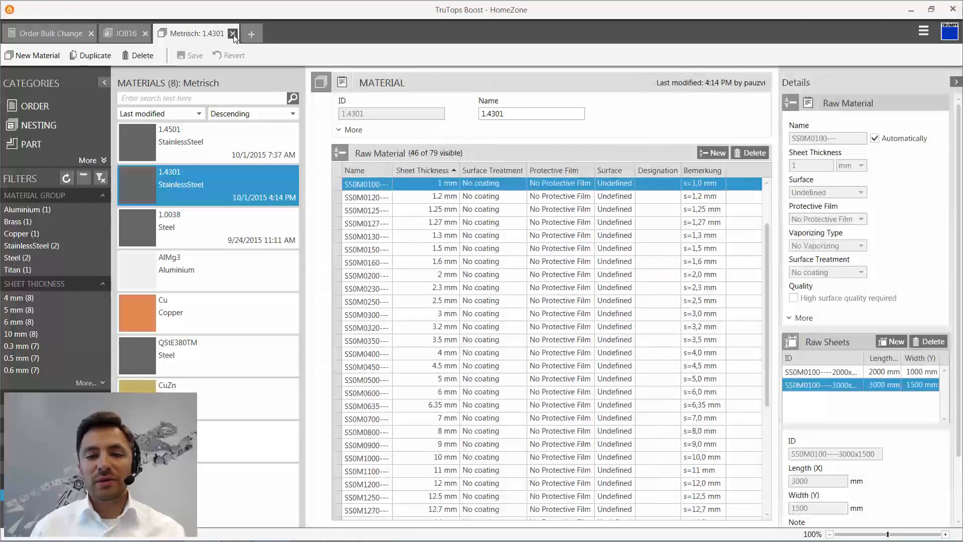
pyautogui.click(233, 34)
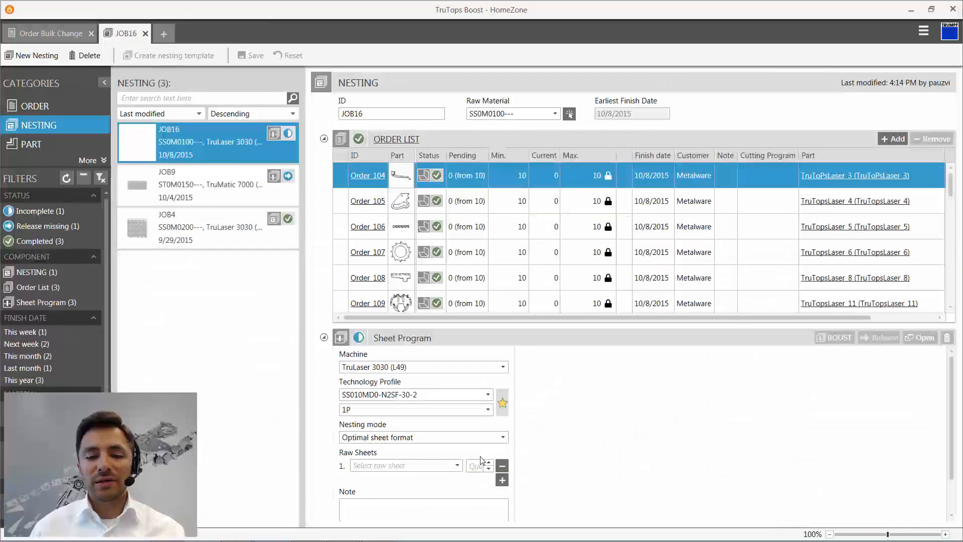
# - Assign the raw sheet SS0M0100----3000x1500 to the JOB16 nesting and calculate its sheet program with Boost
pyautogui.click(457, 465)
pyautogui.click(411, 405)
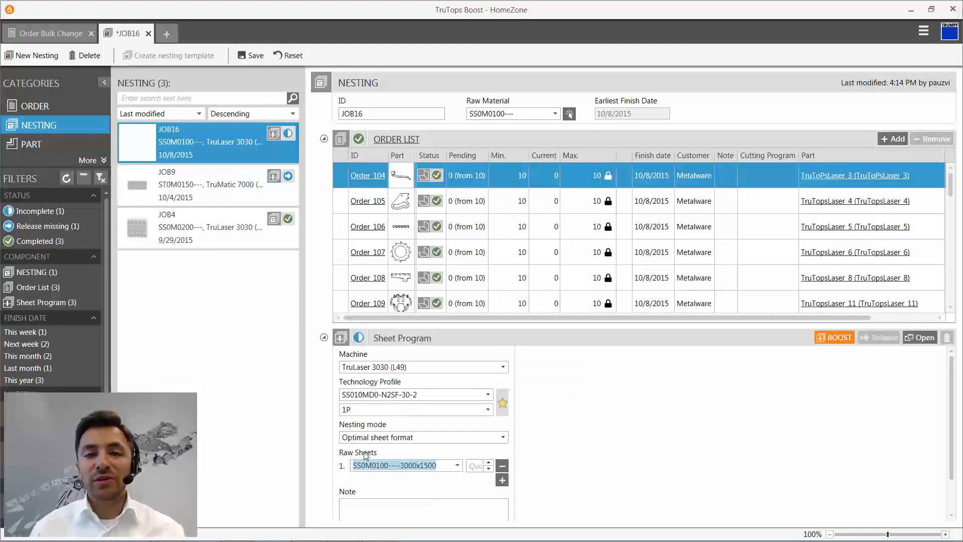
pyautogui.click(839, 341)
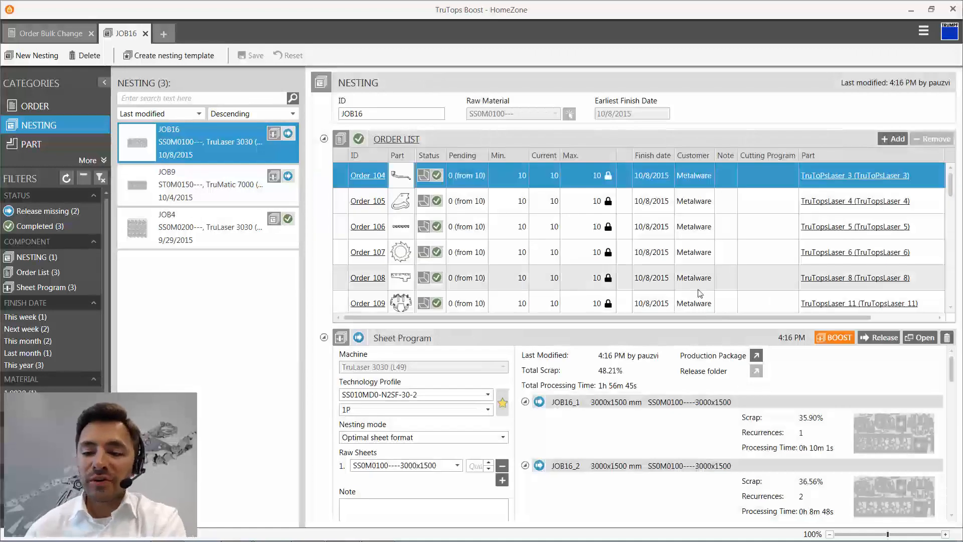
# - Examine the calculated sheet layouts of JOB16, including their scrap and processing times, and the warnings listed for JOB16_14
pyautogui.scroll(-2, 909, 456)
pyautogui.scroll(-8, 908, 455)
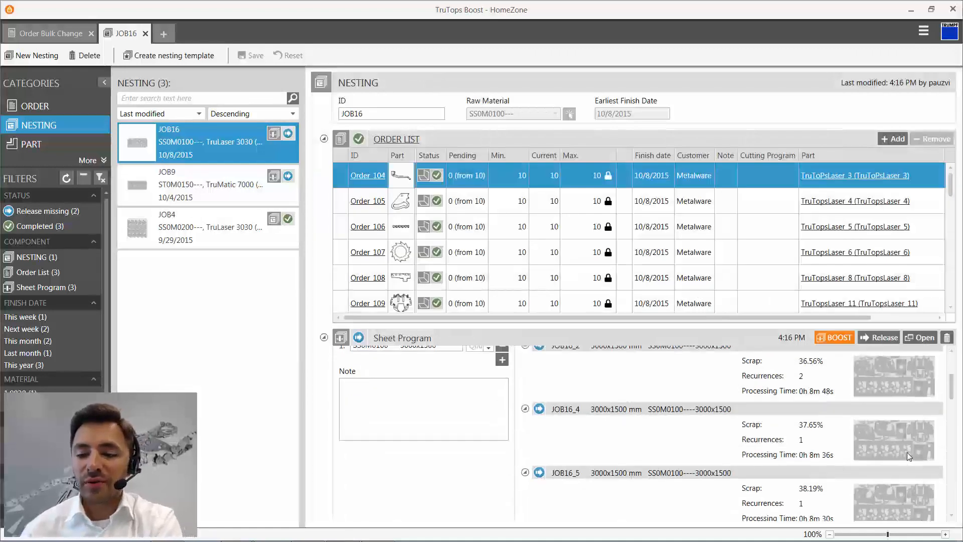
pyautogui.scroll(-2, 907, 453)
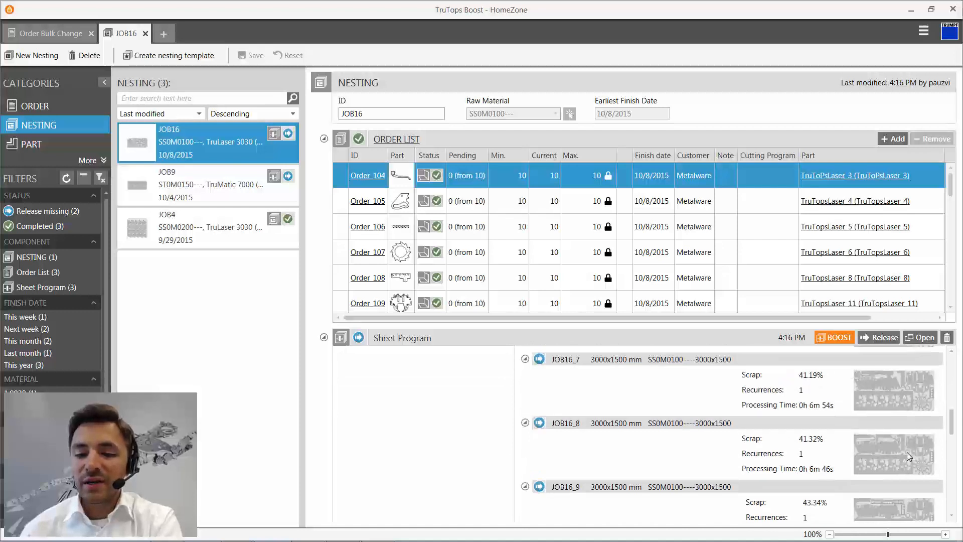
pyautogui.scroll(-12, 813, 424)
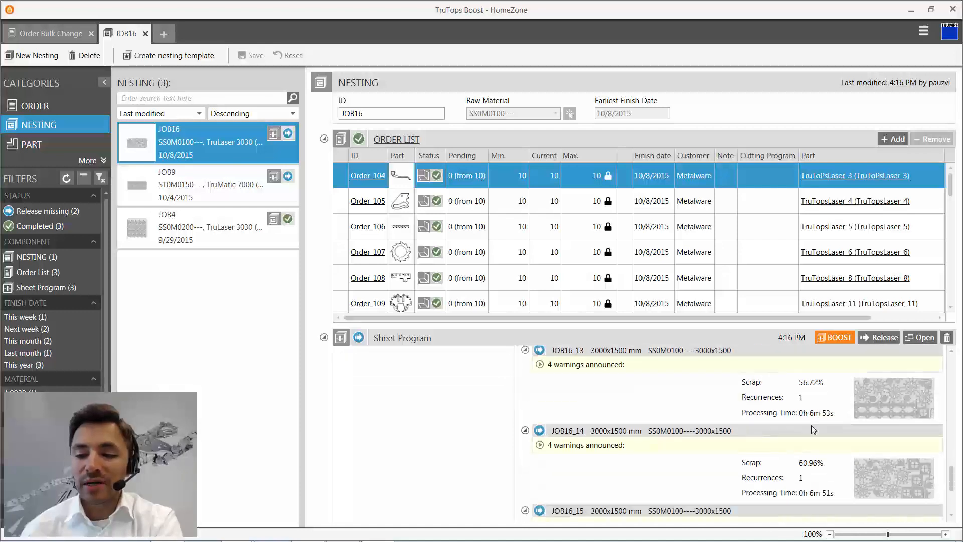
pyautogui.scroll(-2, 811, 426)
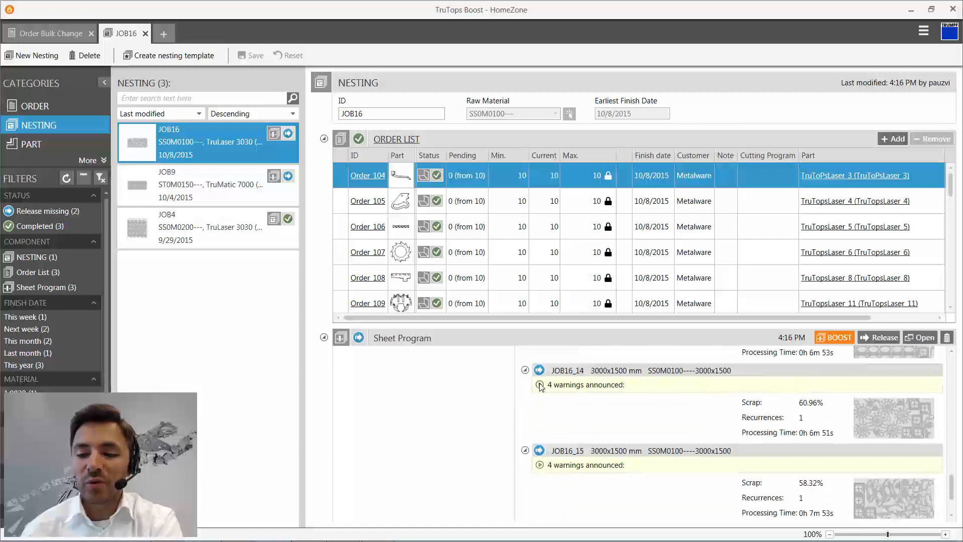
pyautogui.click(540, 384)
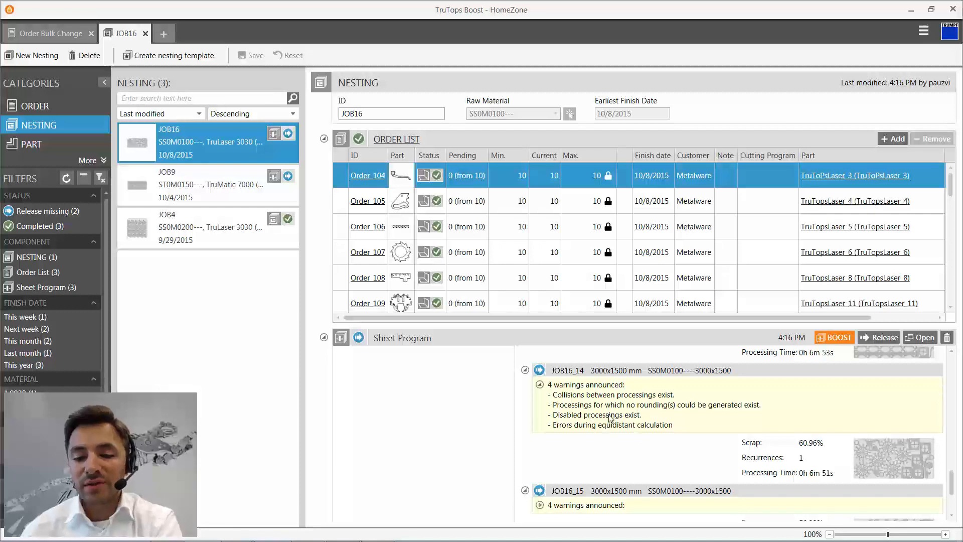
pyautogui.scroll(-1, 640, 432)
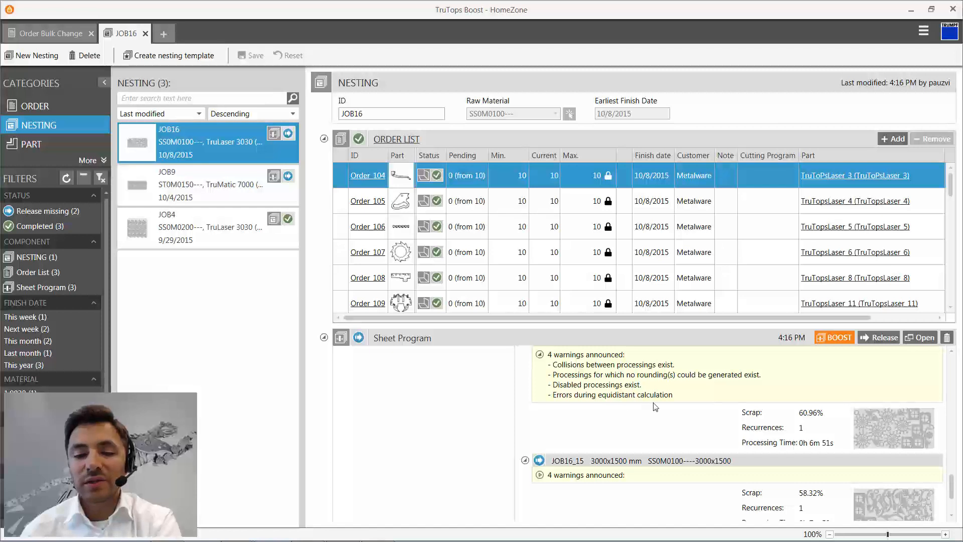
pyautogui.scroll(-3, 659, 406)
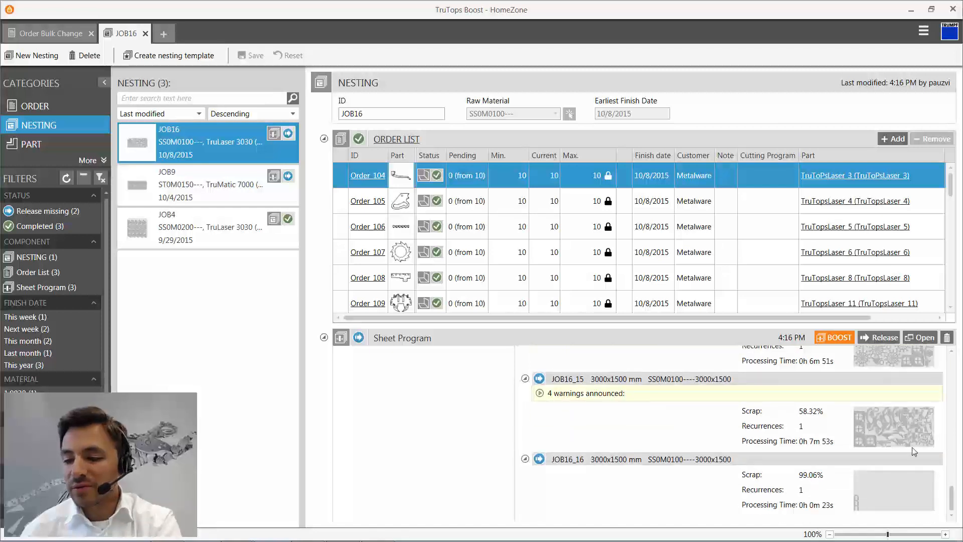
# - Open the JOB16 sheet program for editing in TecZone Cut
pyautogui.scroll(20, 858, 462)
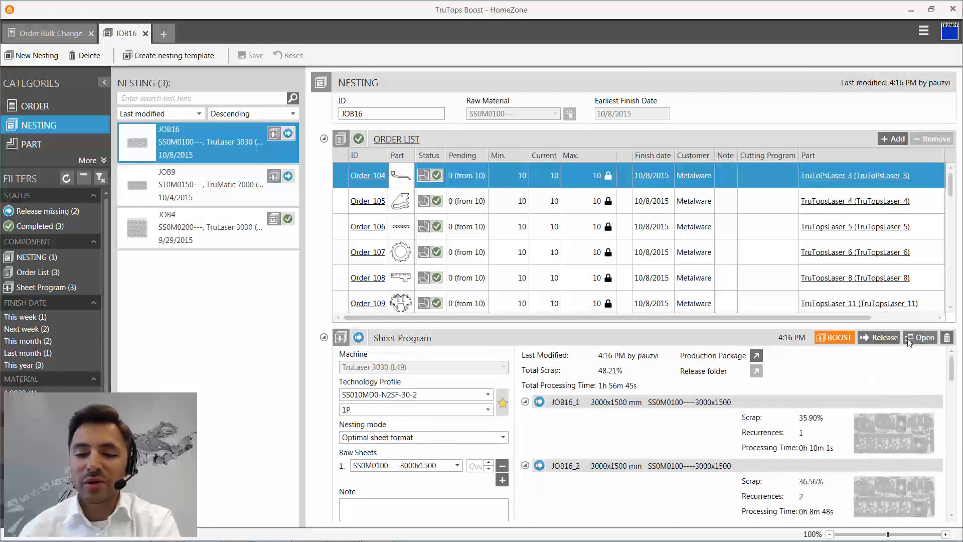
pyautogui.click(922, 337)
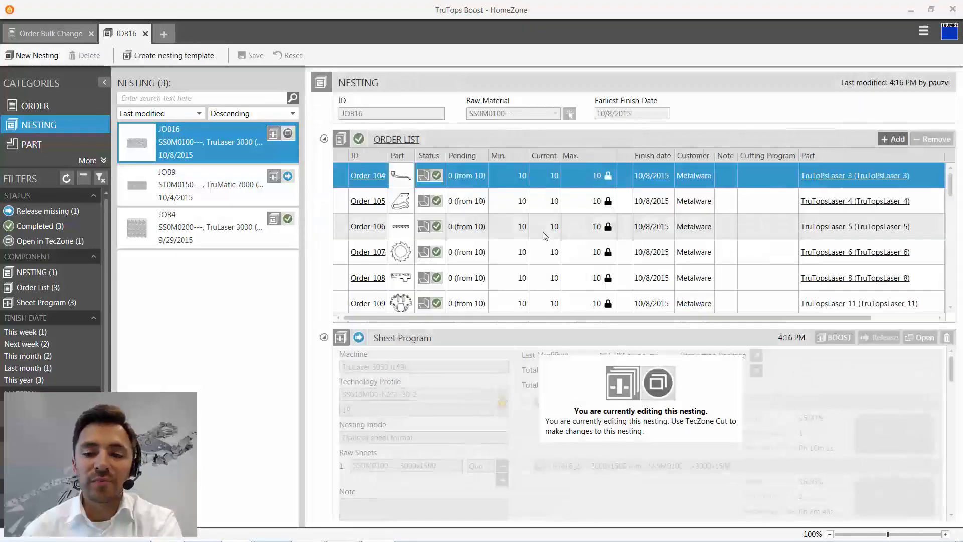
# - Examine the JOB16 sheet overview in TecZone Cut and look through the complete list of nested parts
pyautogui.click(419, 59)
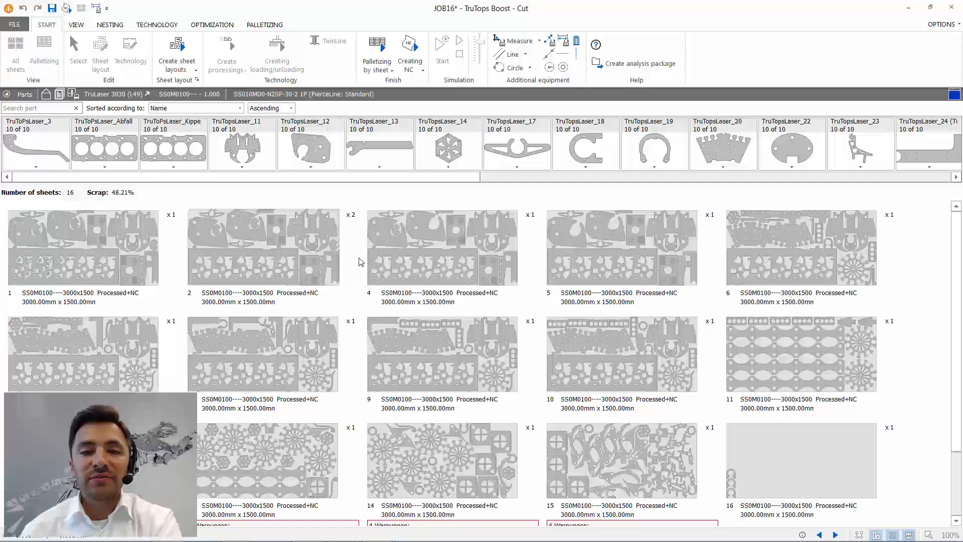
pyautogui.moveTo(360, 261)
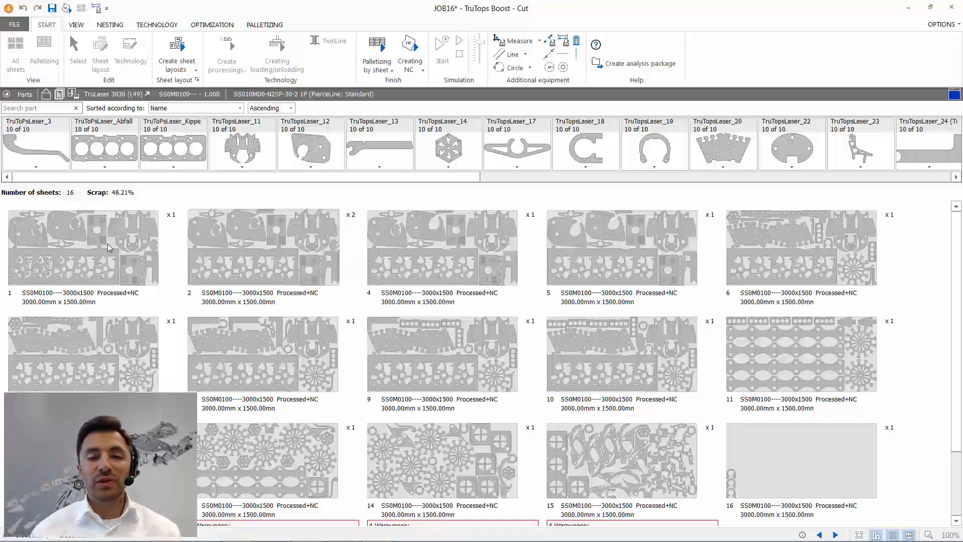
pyautogui.moveTo(109, 247)
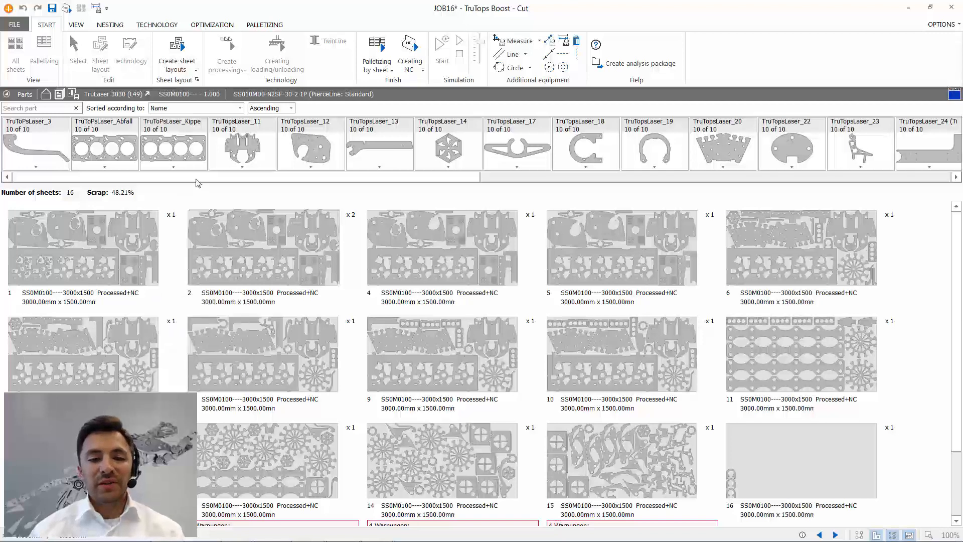
pyautogui.moveTo(198, 176); pyautogui.dragTo(684, 177)
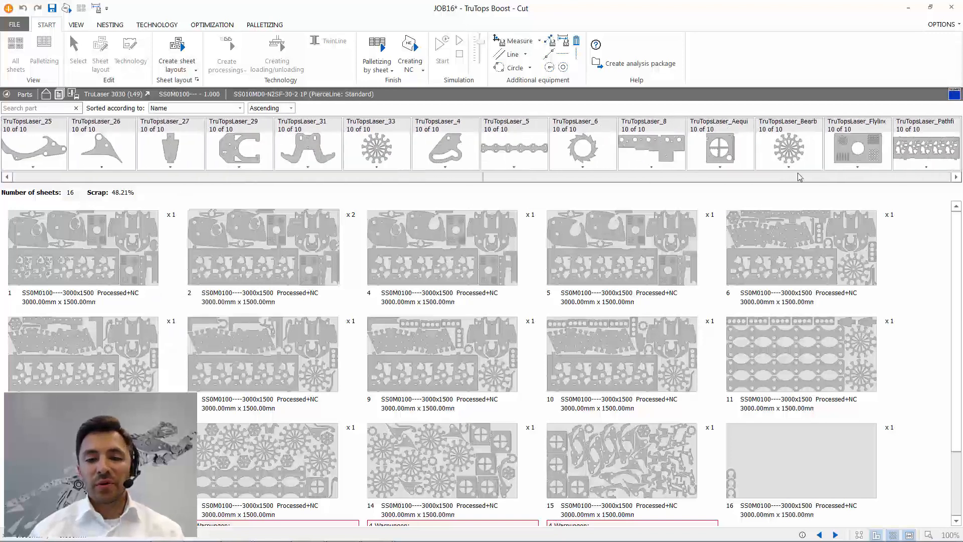
pyautogui.moveTo(799, 176); pyautogui.dragTo(201, 183)
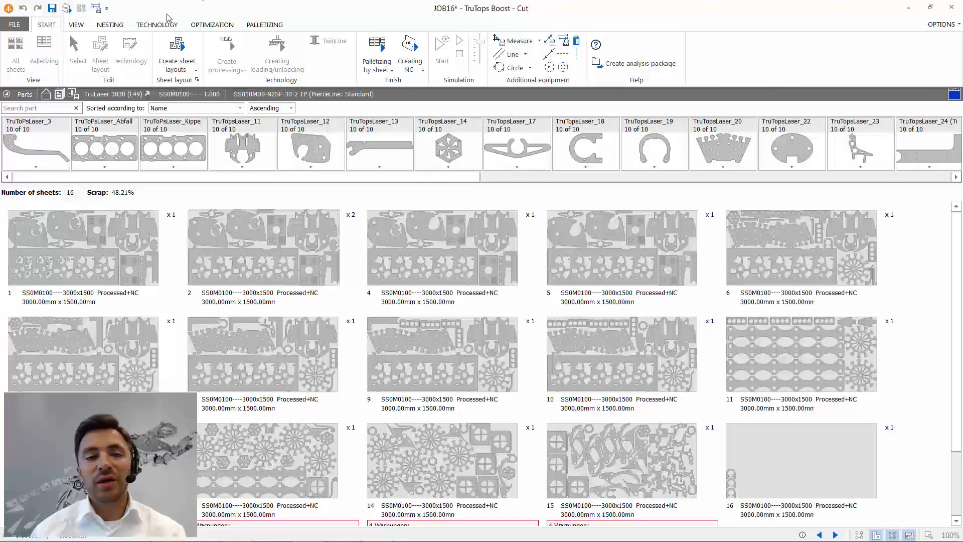
pyautogui.click(79, 25)
pyautogui.click(46, 25)
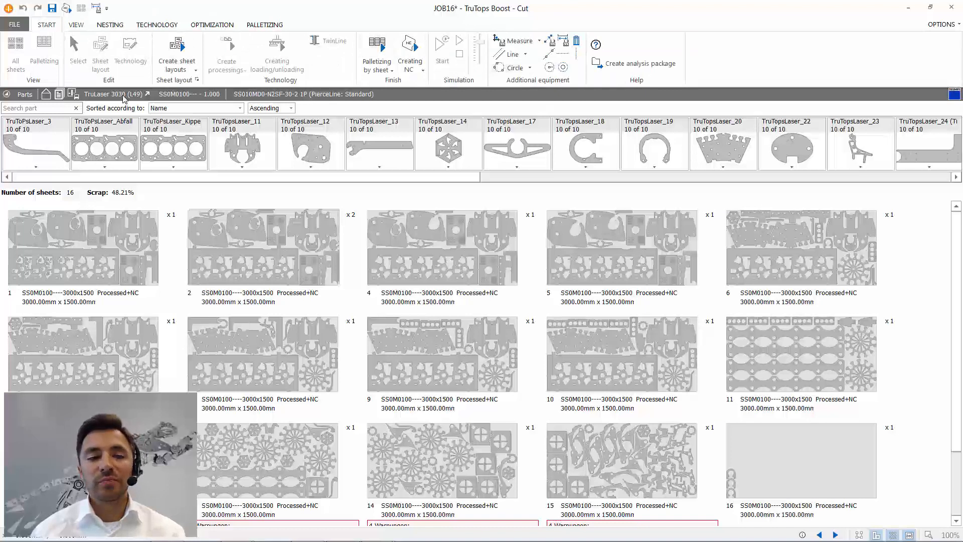
# - Open sheet 1, inspect its nested parts and cutting paths up close, and return to the overview of all sheets
pyautogui.click(94, 249)
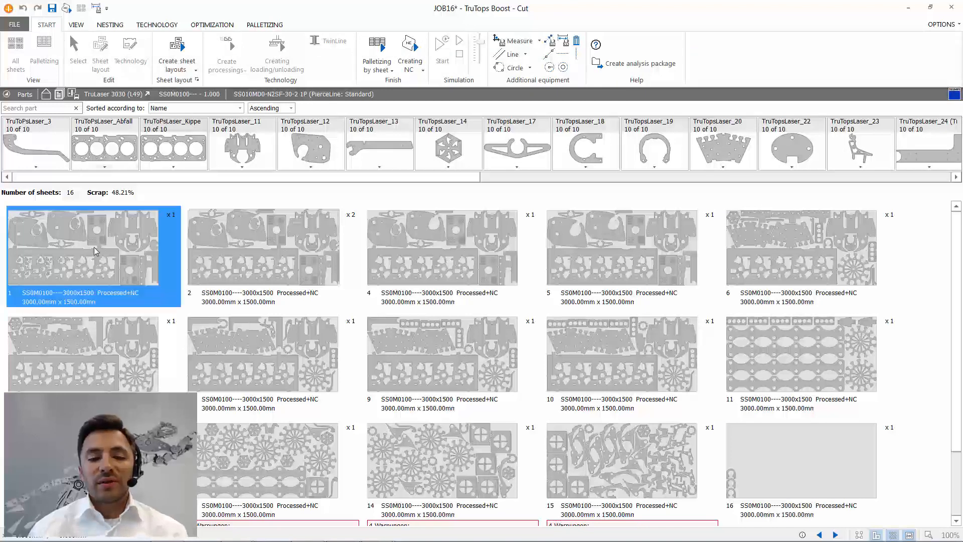
pyautogui.doubleClick(94, 247)
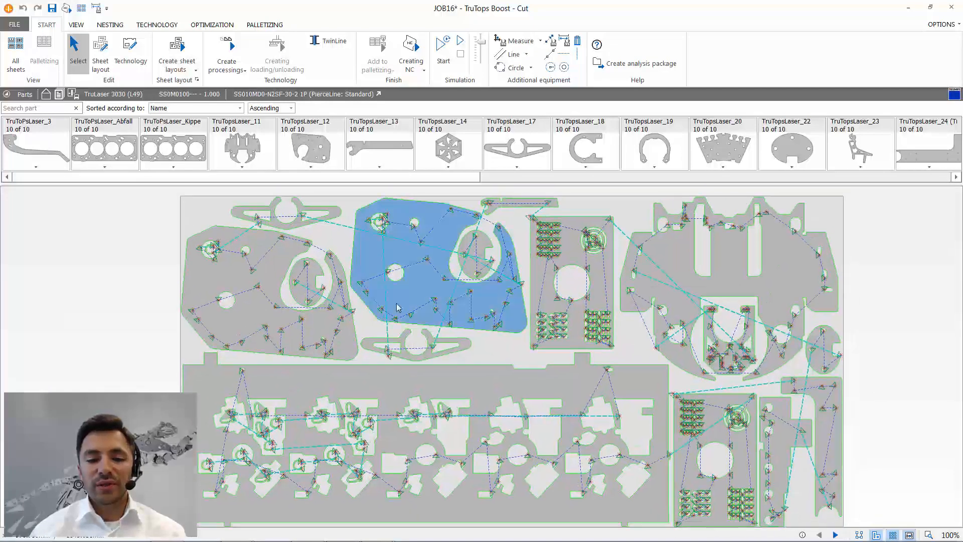
pyautogui.scroll(6, 486, 404)
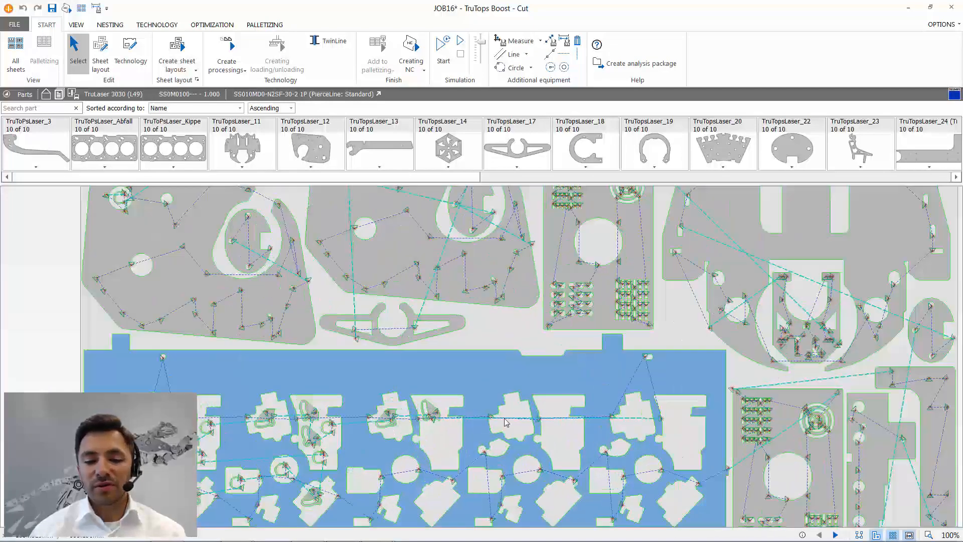
pyautogui.scroll(2, 486, 401)
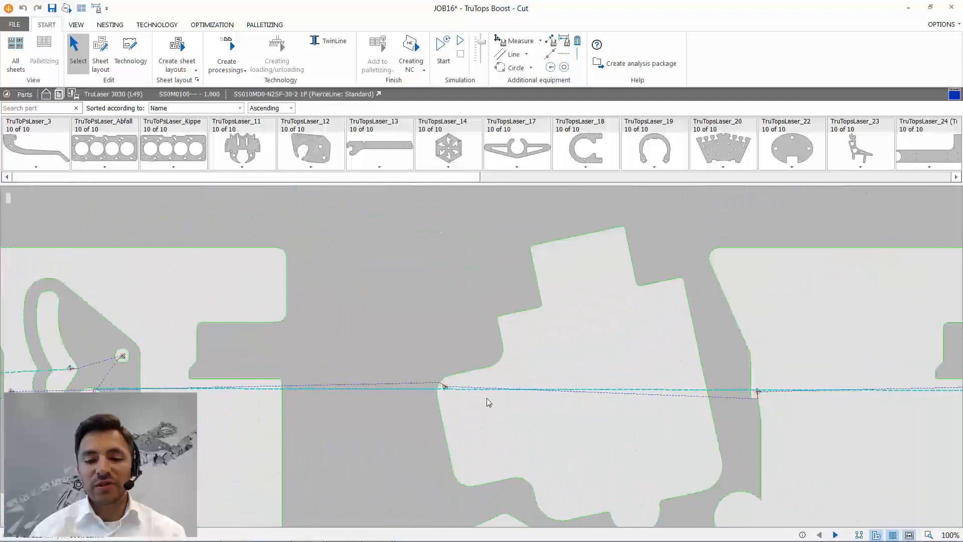
pyautogui.scroll(-4, 492, 379)
pyautogui.scroll(-3, 494, 380)
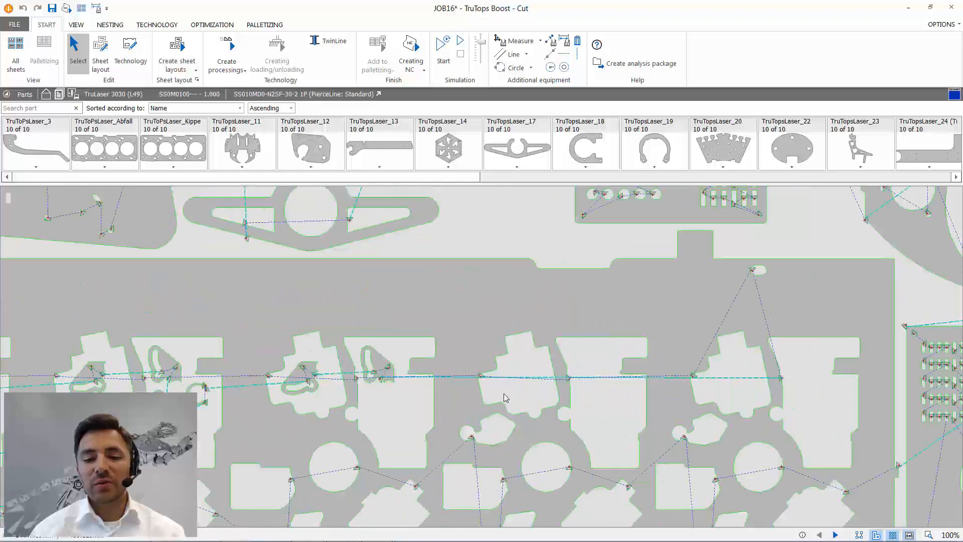
pyautogui.scroll(-3, 803, 368)
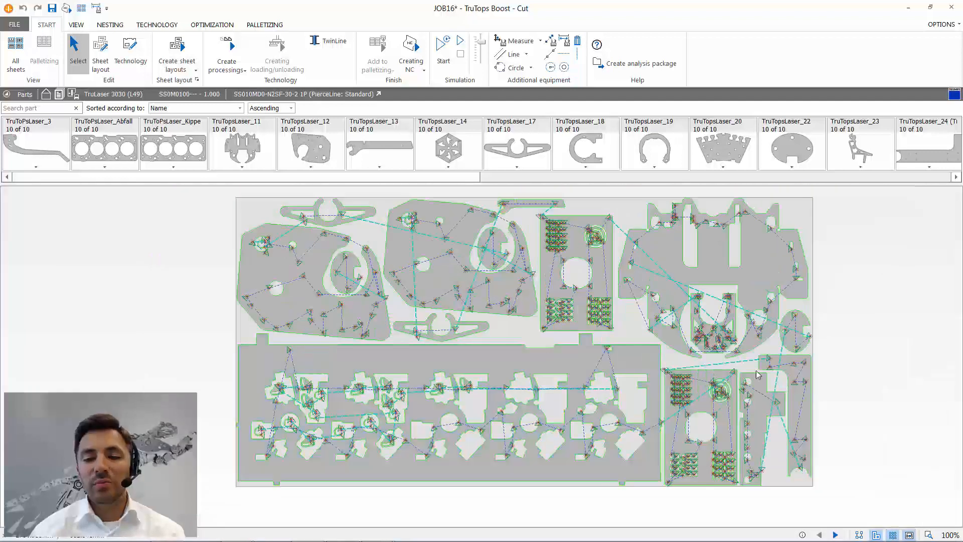
pyautogui.click(81, 8)
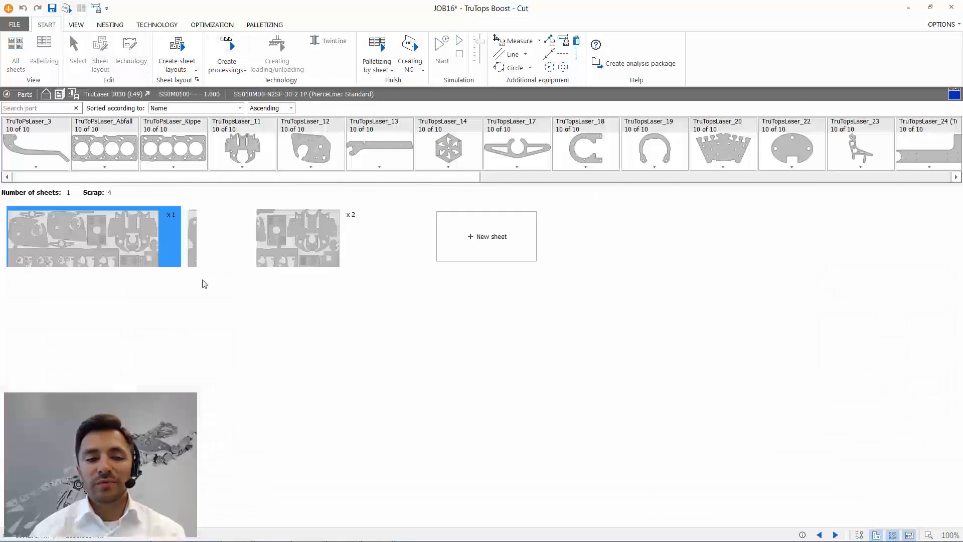
# - Open sheet 13 and examine the processing collisions at the row of narrow slots in the square part with the large crossed opening
pyautogui.scroll(-3, 260, 423)
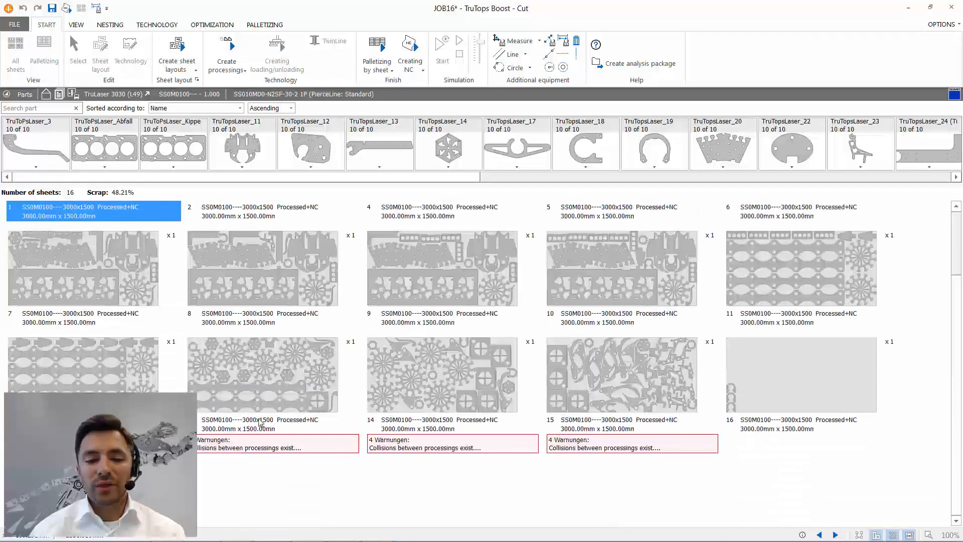
pyautogui.click(260, 394)
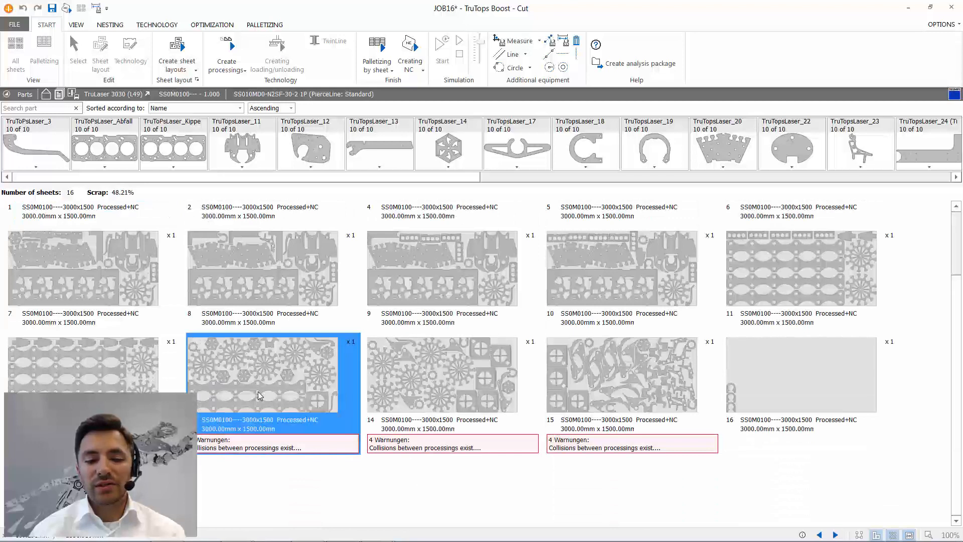
pyautogui.scroll(12, 774, 517)
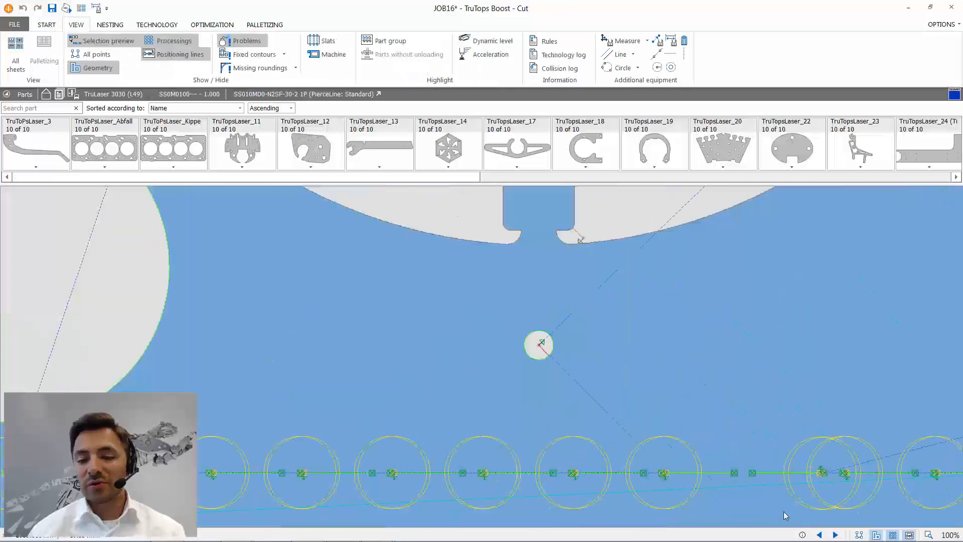
pyautogui.scroll(8, 893, 450)
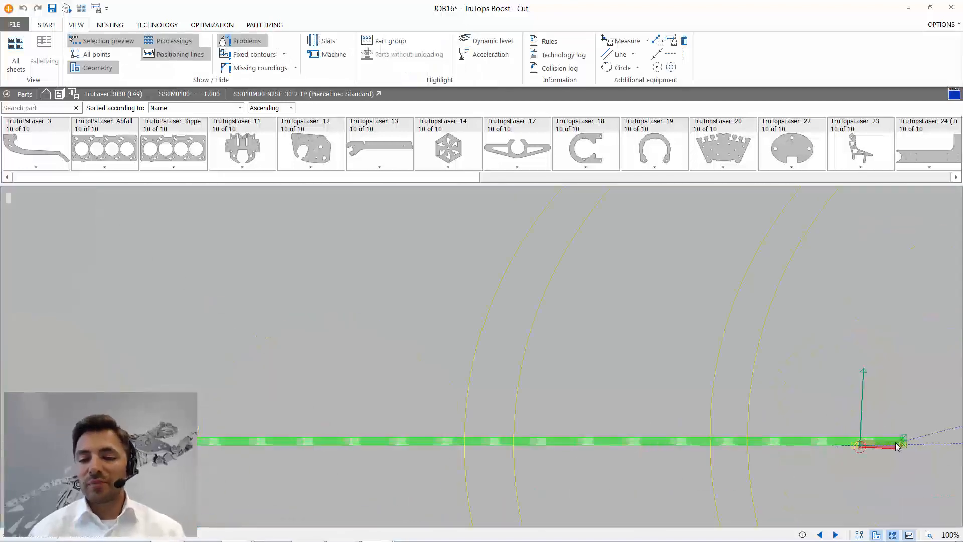
pyautogui.moveTo(888, 470); pyautogui.dragTo(653, 384, button='middle')
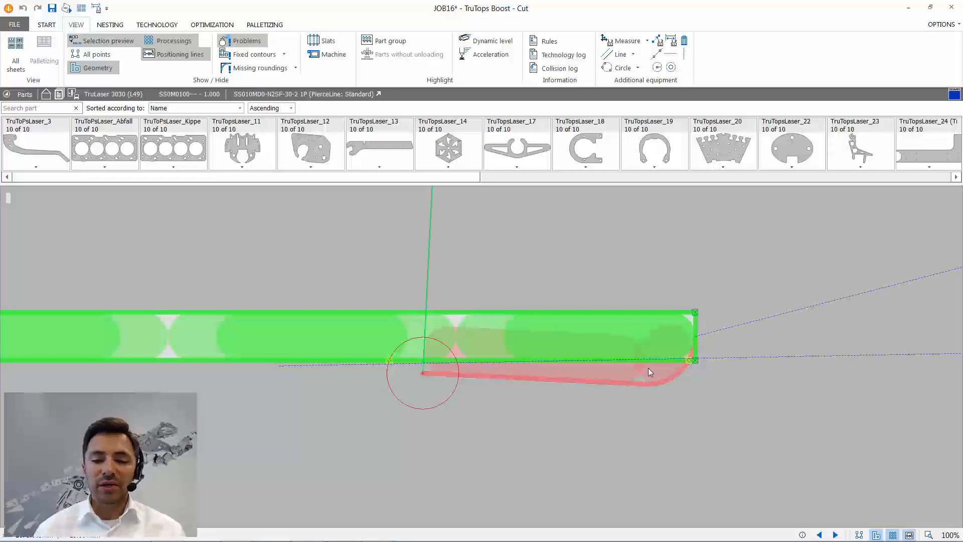
pyautogui.scroll(-5, 648, 368)
pyautogui.scroll(-2, 679, 355)
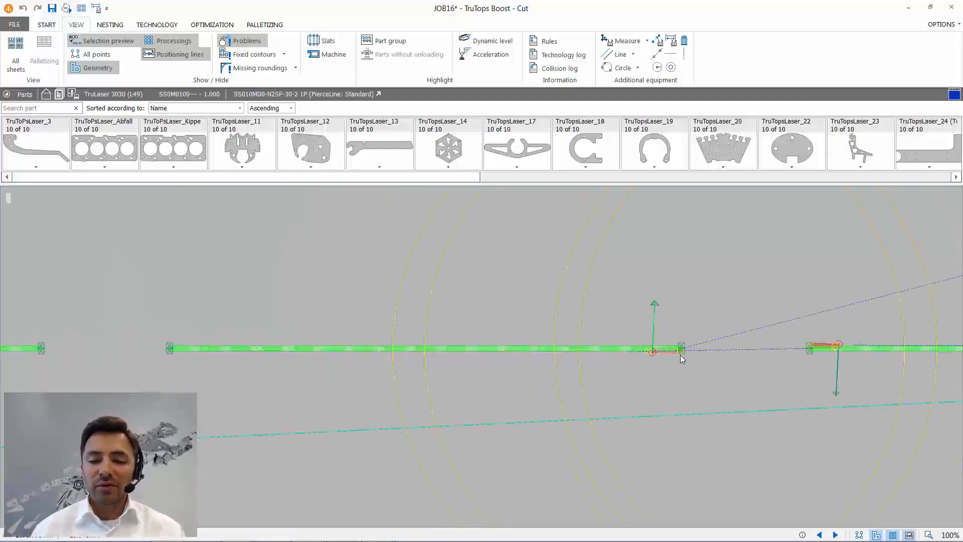
pyautogui.scroll(4, 680, 354)
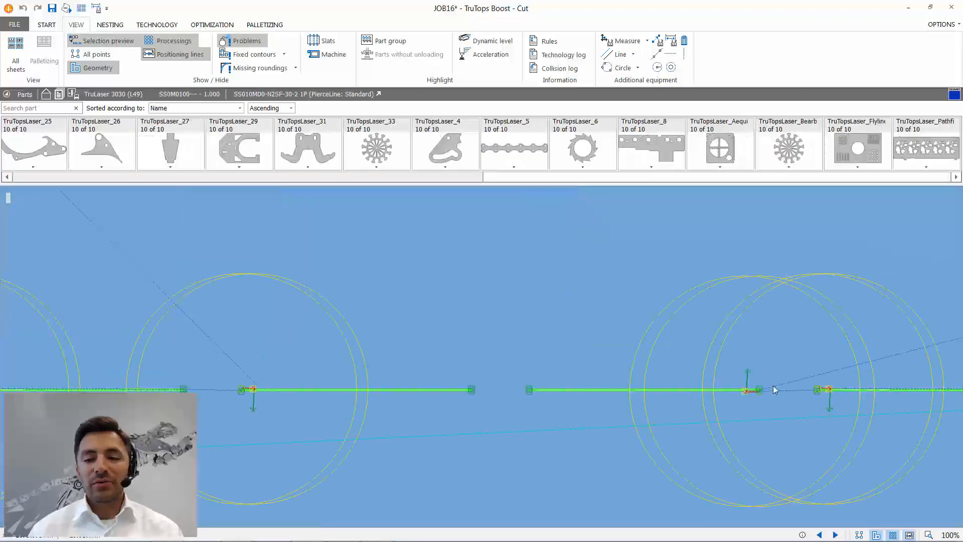
pyautogui.scroll(-8, 607, 374)
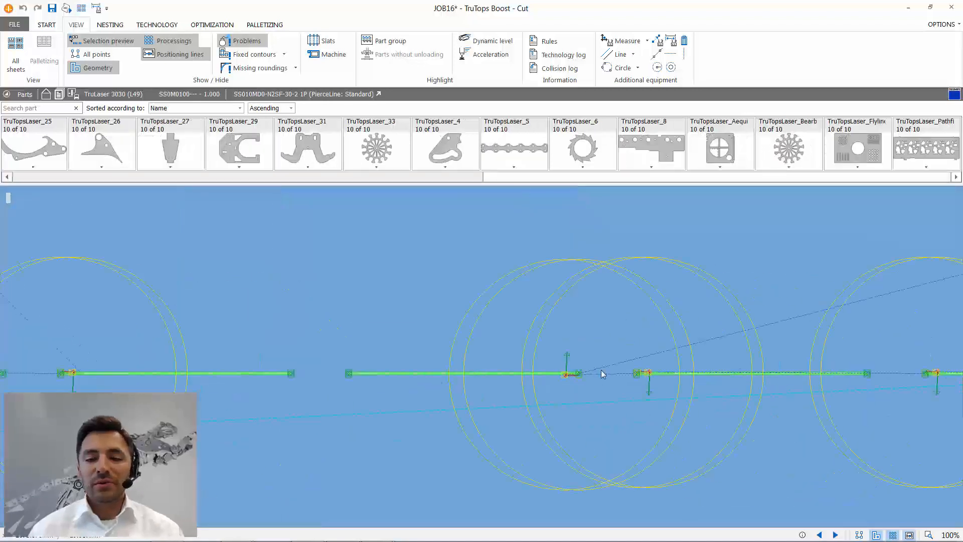
pyautogui.moveTo(629, 365); pyautogui.dragTo(599, 487, button='middle')
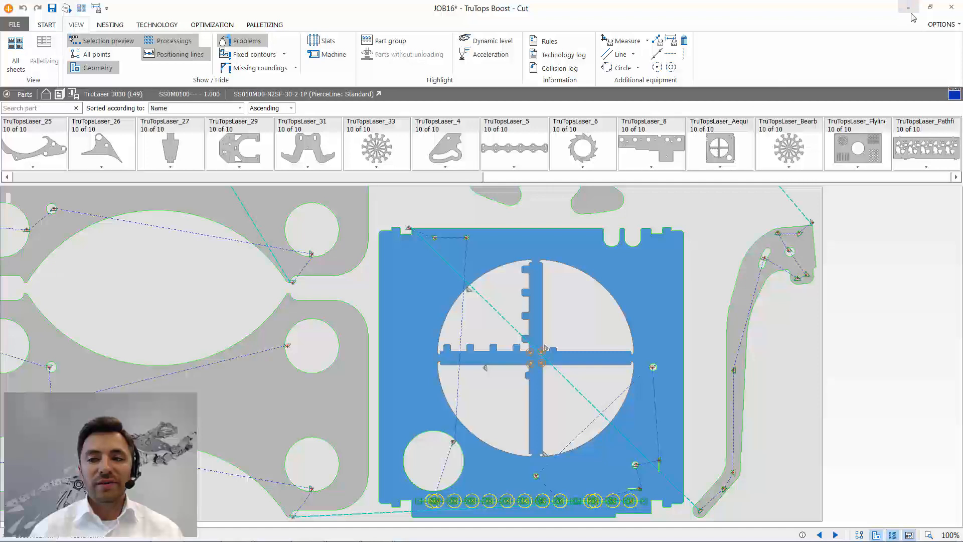
# - Switch to HomeZone, open Order 127 from the JOB16 order list, and open its part design for editing
pyautogui.click(908, 7)
pyautogui.scroll(-2, 430, 258)
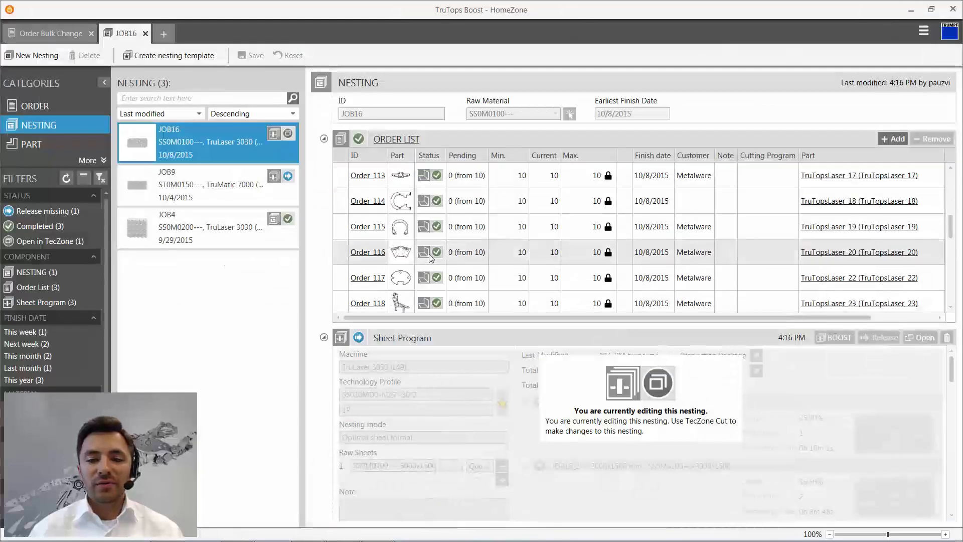
pyautogui.scroll(-4, 430, 251)
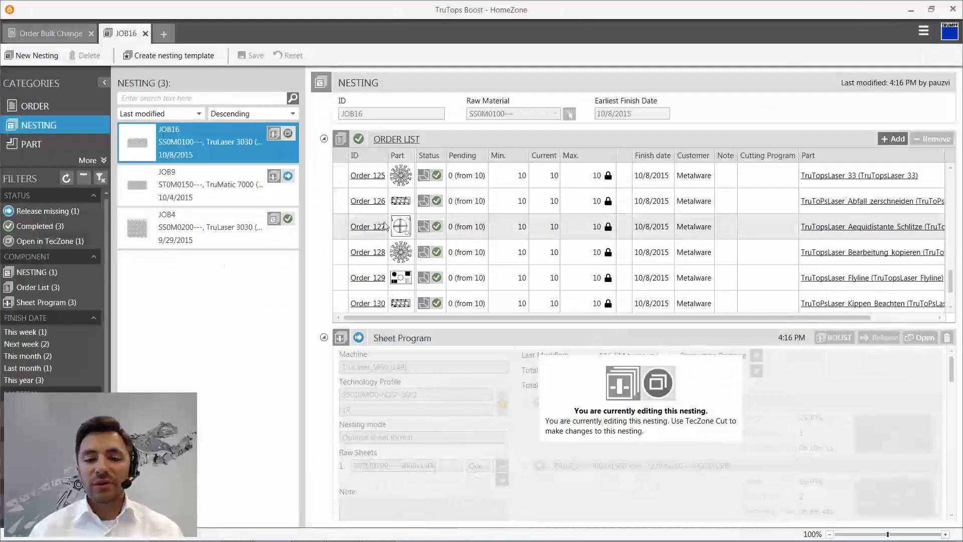
pyautogui.click(370, 227)
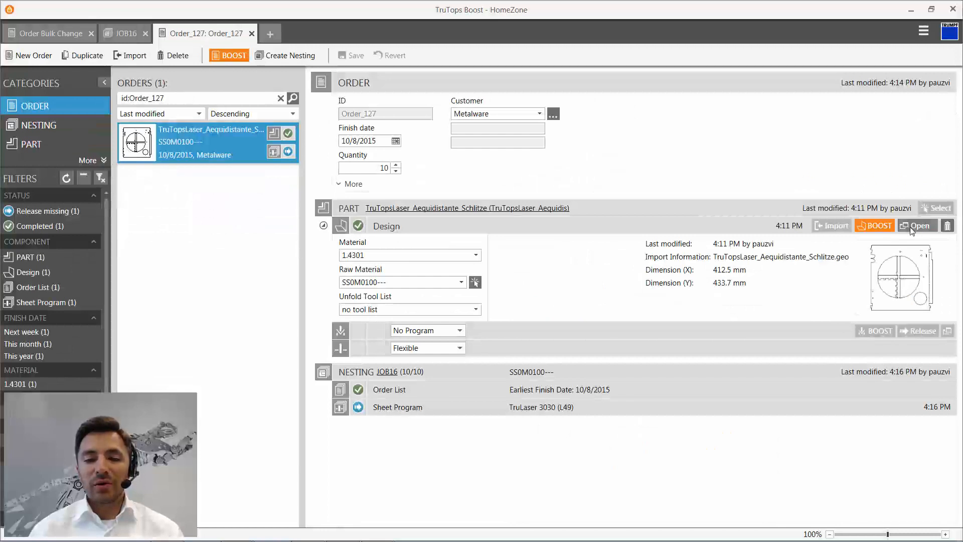
pyautogui.click(914, 226)
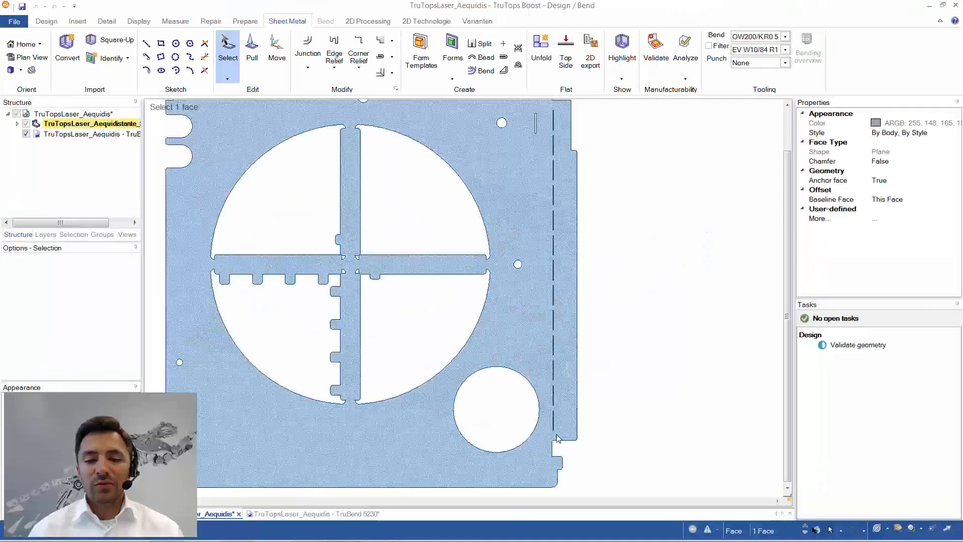
# - Use Replace Slitting Contours to convert a narrow slot beside the large round hole, near the part's straight edge, into a slitting contour
pyautogui.scroll(2, 551, 424)
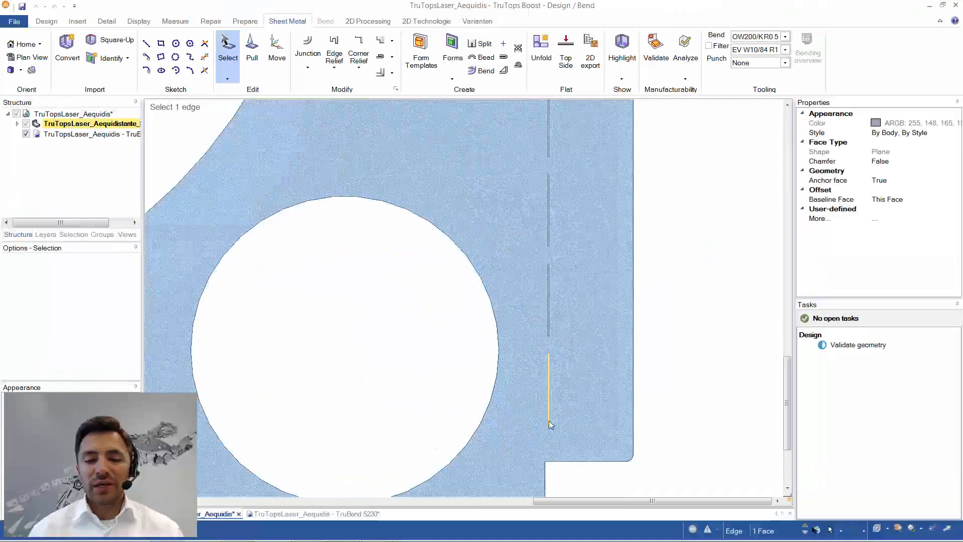
pyautogui.scroll(2, 550, 424)
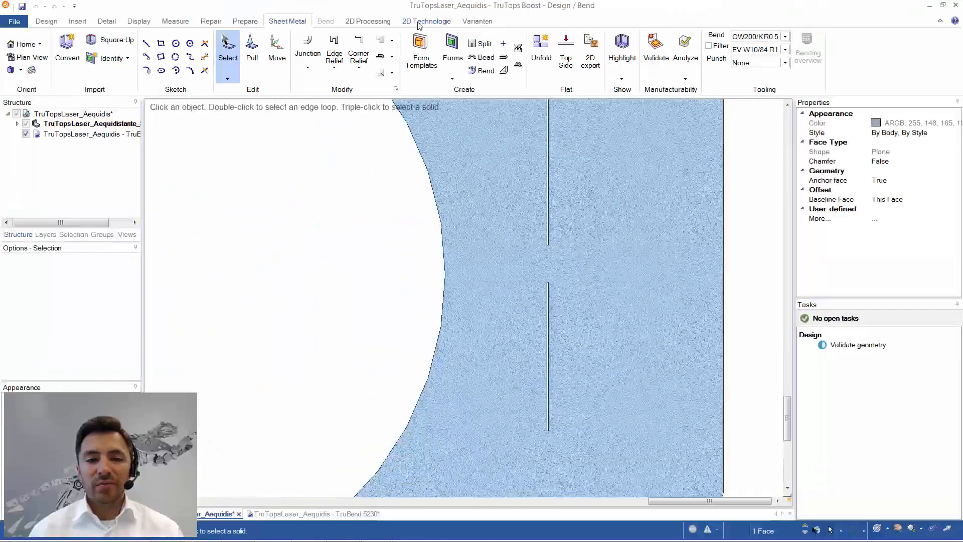
pyautogui.scroll(-1, 420, 26)
pyautogui.click(436, 23)
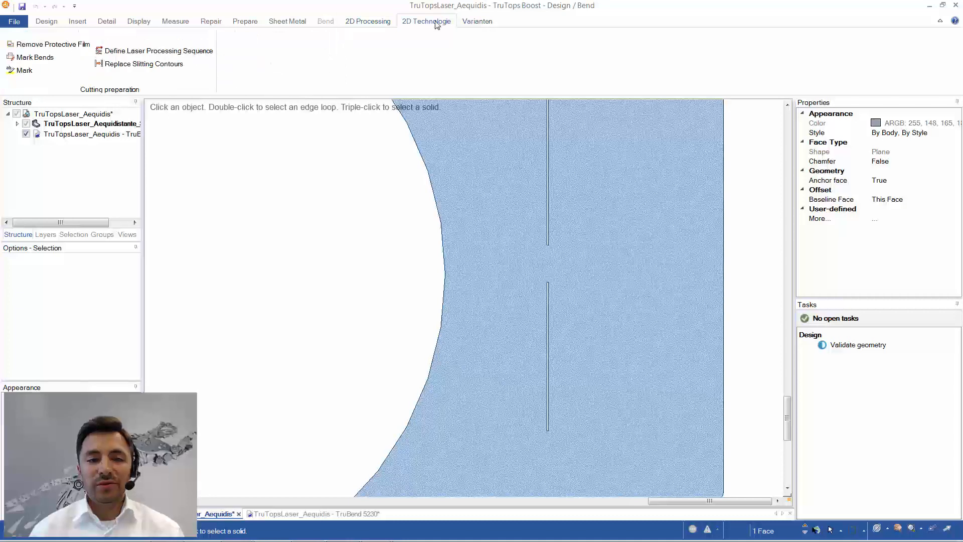
pyautogui.click(116, 65)
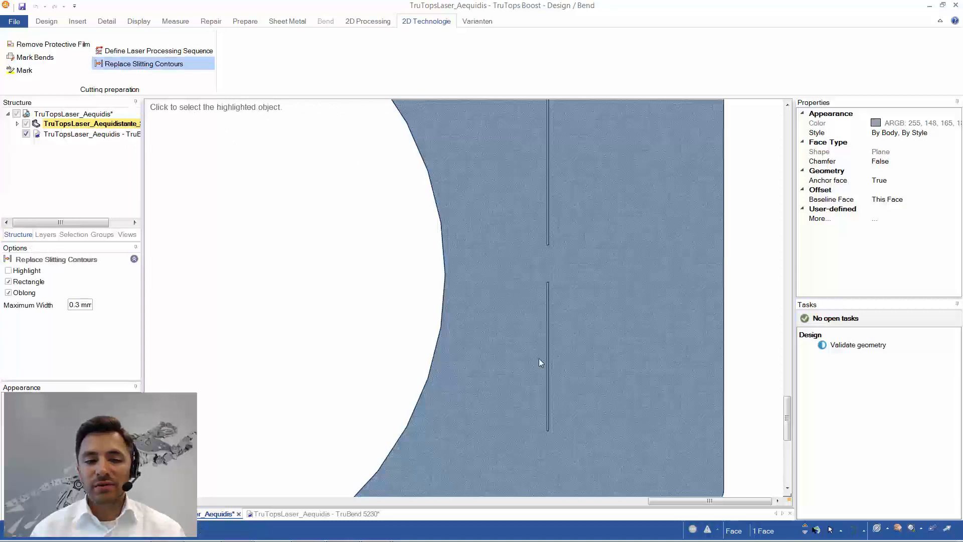
pyautogui.click(547, 351)
pyautogui.click(548, 345)
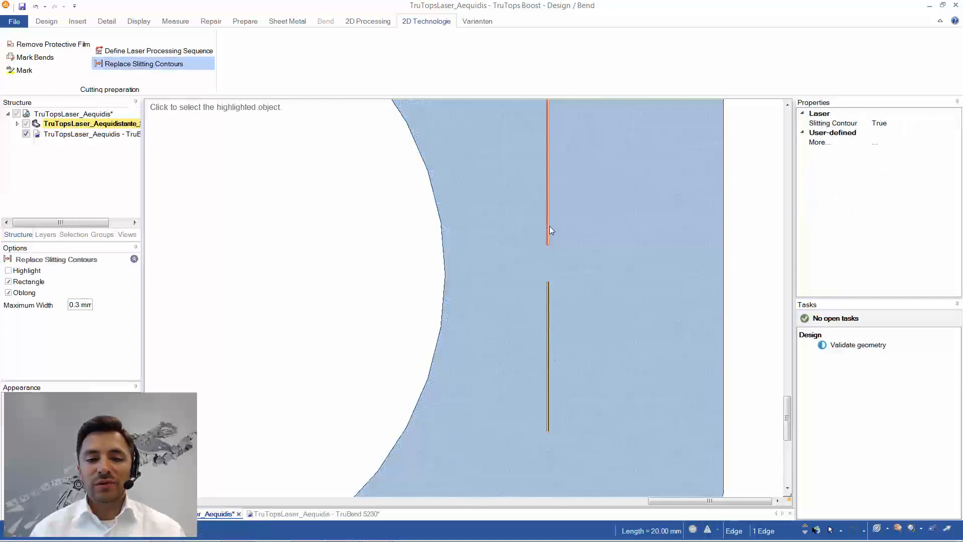
# - Convert the narrow slots next along the straight edge, beside and above the large round hole, into slitting contours
pyautogui.scroll(-3, 549, 226)
pyautogui.scroll(-1, 549, 226)
pyautogui.moveTo(550, 233); pyautogui.dragTo(550, 385, button='middle')
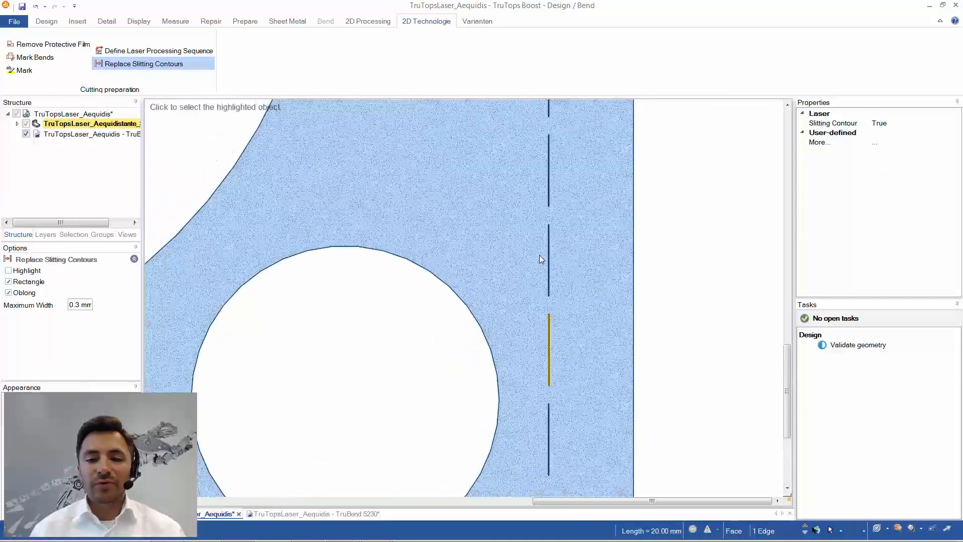
pyautogui.click(549, 188)
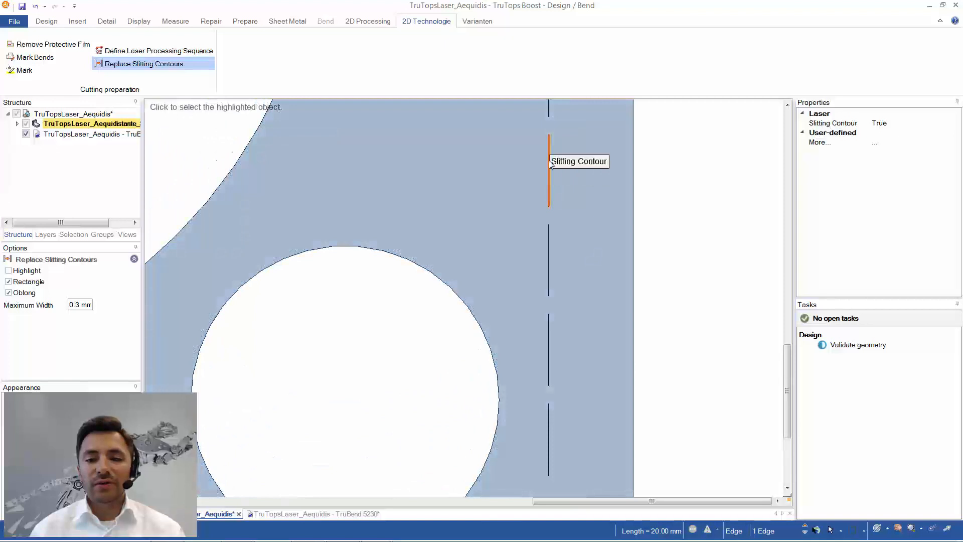
pyautogui.moveTo(550, 188); pyautogui.dragTo(550, 255, button='middle')
pyautogui.click(550, 249)
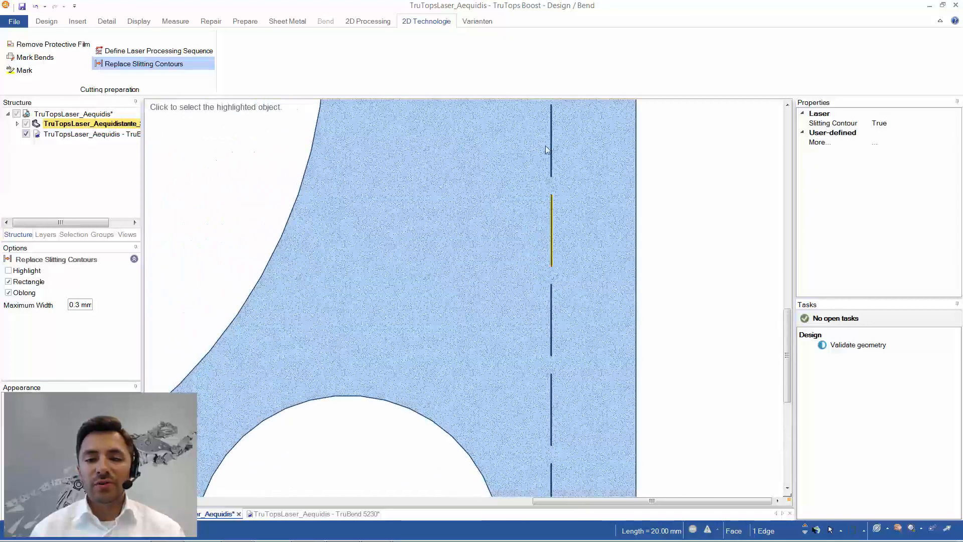
pyautogui.click(551, 150)
# - Continue replacing the narrow slots in the edge row with slitting contours along the section beside the small round hole
pyautogui.scroll(-1, 551, 163)
pyautogui.moveTo(556, 169); pyautogui.dragTo(562, 387, button='middle')
pyautogui.click(556, 287)
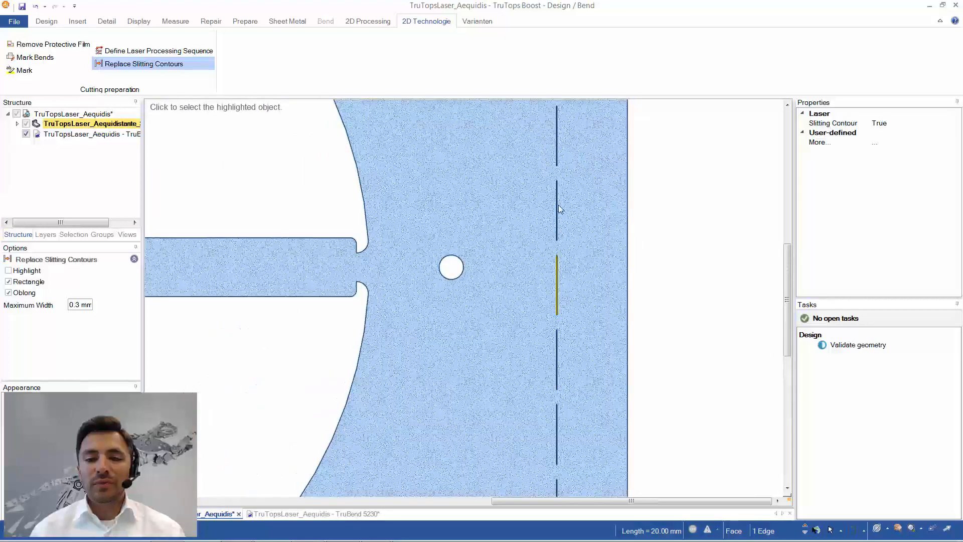
pyautogui.click(557, 210)
pyautogui.click(556, 141)
# - Convert the remaining slots toward the stepped corner of the part into slitting contours and check the complete row
pyautogui.moveTo(555, 140); pyautogui.dragTo(527, 363, button='middle')
pyautogui.click(528, 206)
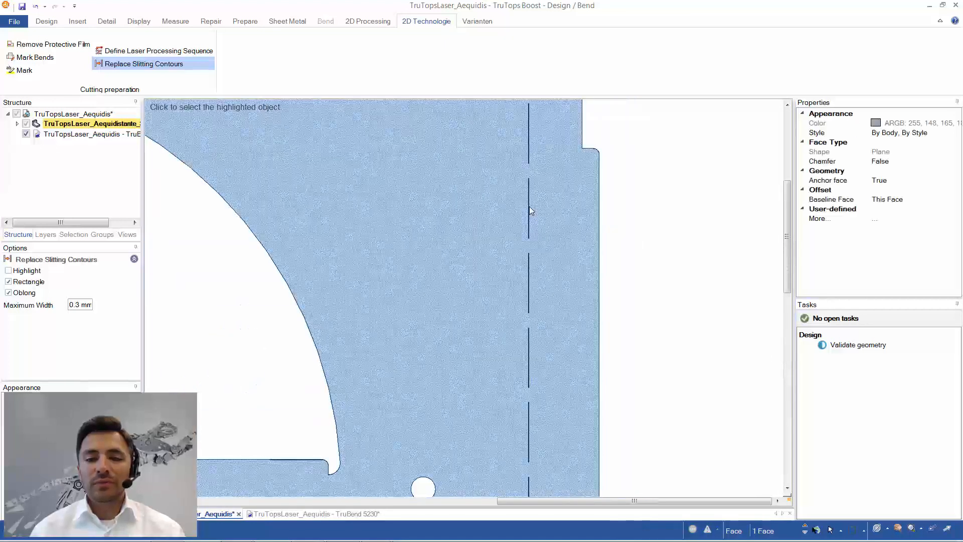
pyautogui.click(527, 147)
pyautogui.scroll(-2, 528, 152)
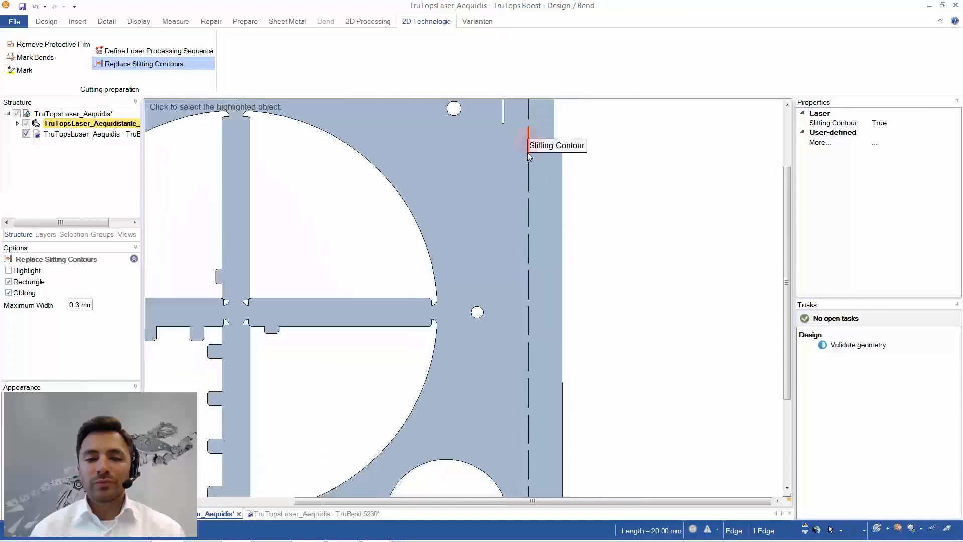
pyautogui.moveTo(528, 152); pyautogui.dragTo(532, 235, button='middle')
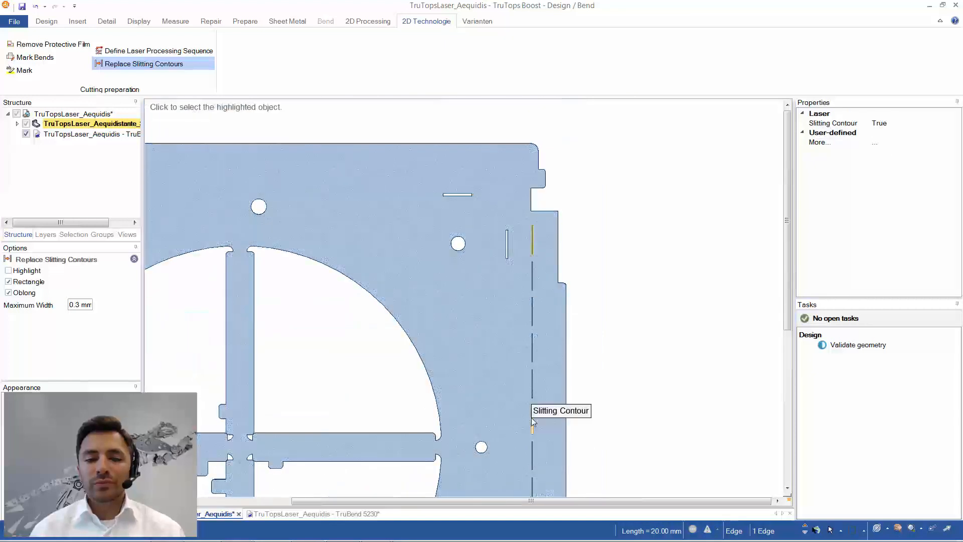
pyautogui.moveTo(531, 446); pyautogui.dragTo(535, 267, button='middle')
pyautogui.moveTo(539, 414); pyautogui.dragTo(543, 292, button='middle')
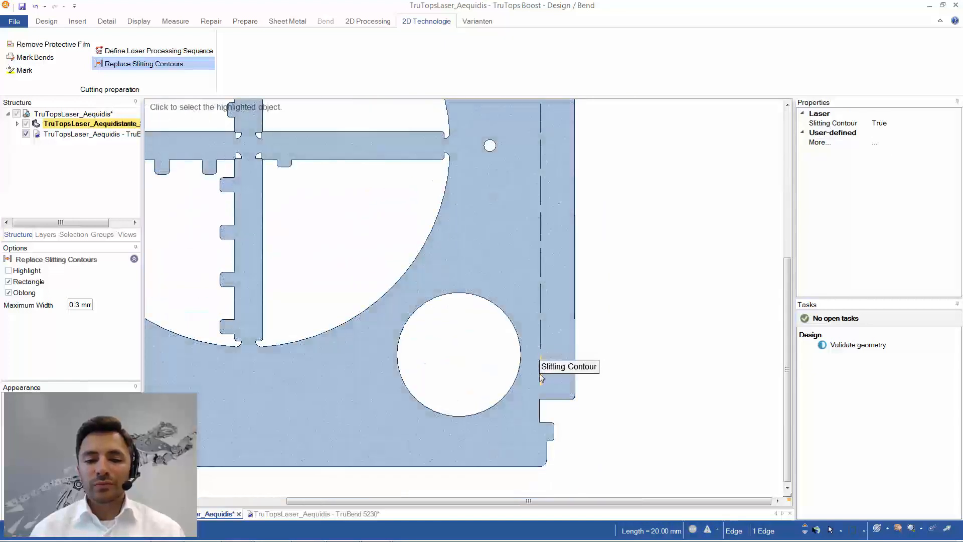
# - Close the part design and the JOB16 cutting window, answering their closing dialogs, to return to HomeZone
pyautogui.click(955, 6)
pyautogui.click(436, 324)
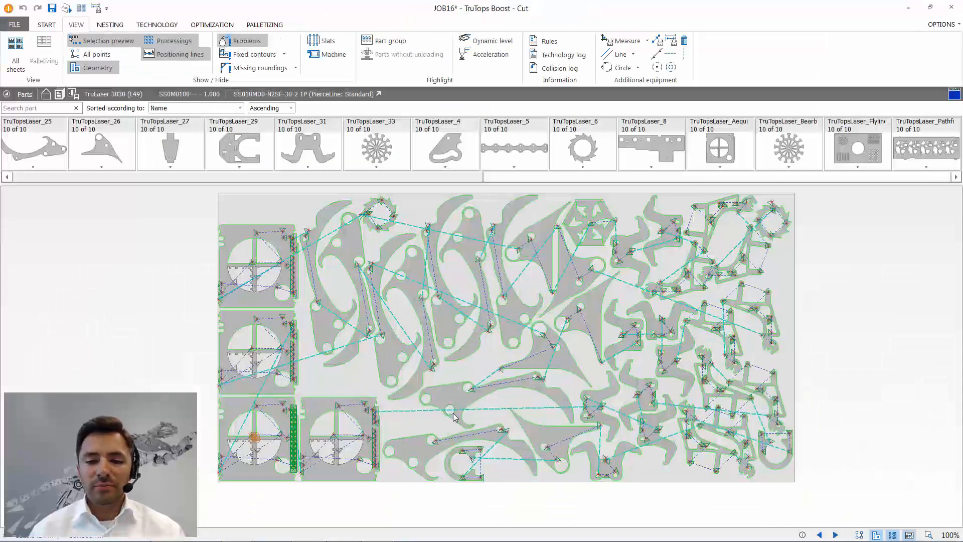
pyautogui.click(954, 12)
pyautogui.click(545, 298)
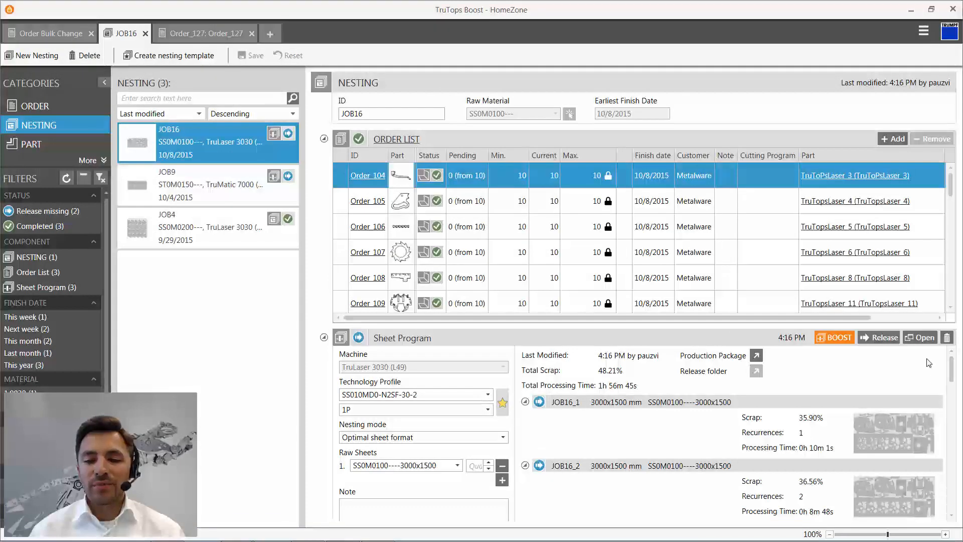
# - Delete the existing sheet program of nesting JOB16 and recalculate it with Boost
pyautogui.click(946, 338)
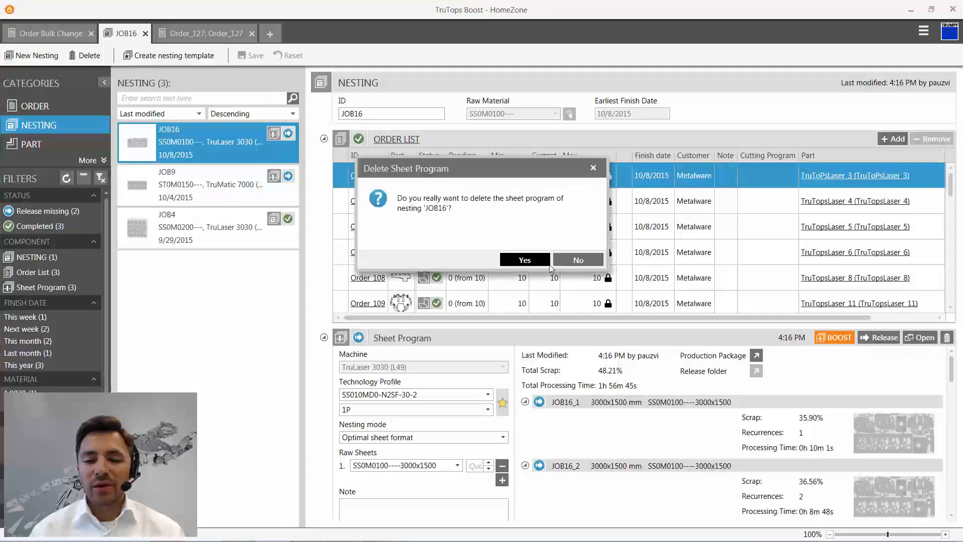
pyautogui.click(548, 261)
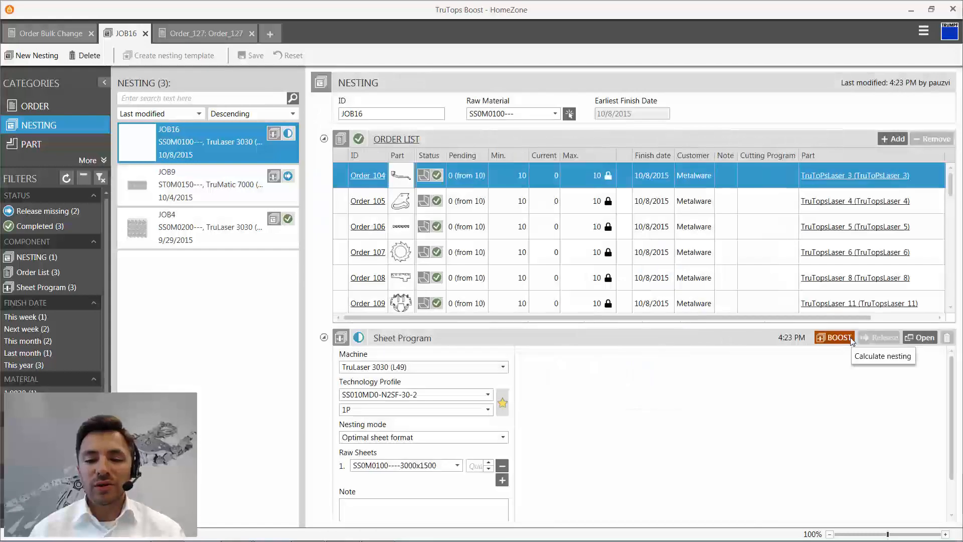
pyautogui.click(850, 339)
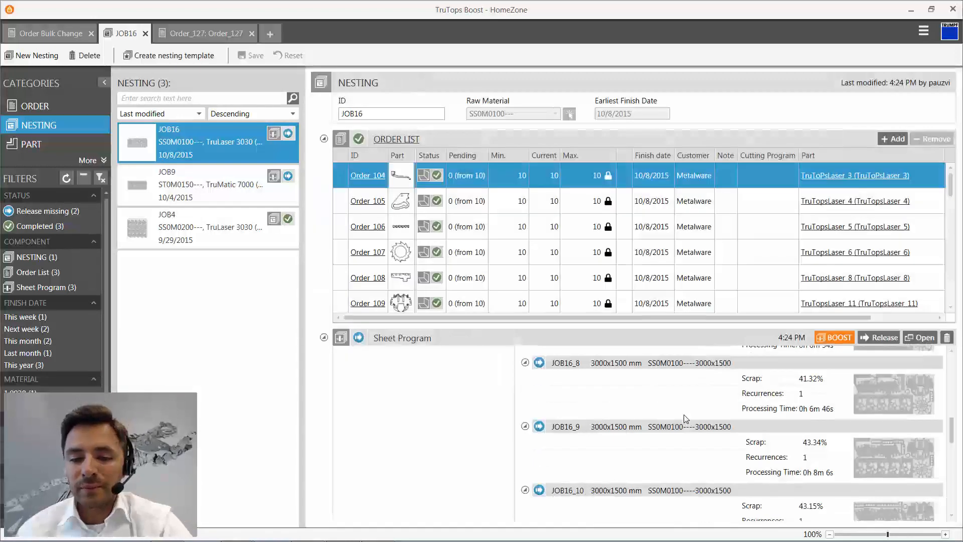
# - Review the recalculated sheets of JOB16 and expand the warnings announced for JOB16_15 and JOB16_14
pyautogui.scroll(-8, 686, 417)
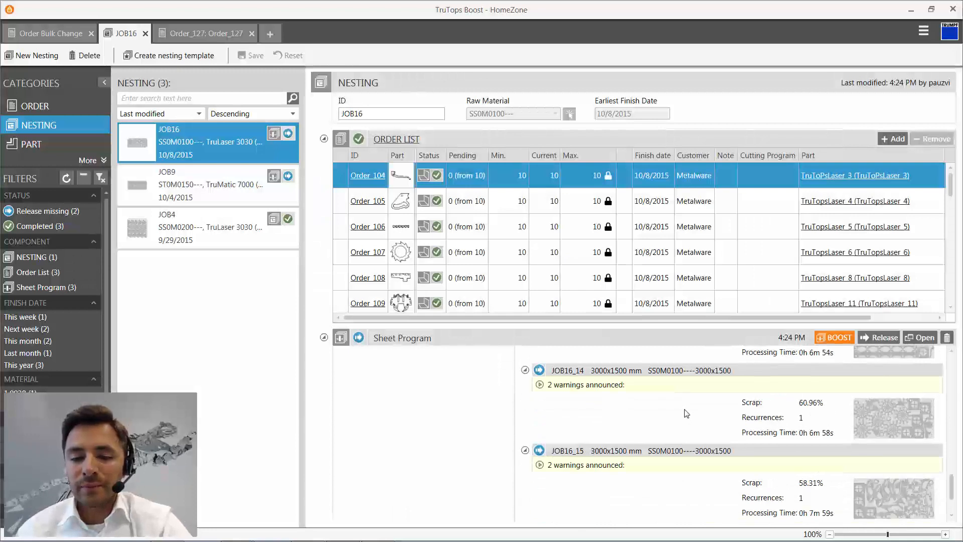
pyautogui.scroll(3, 686, 412)
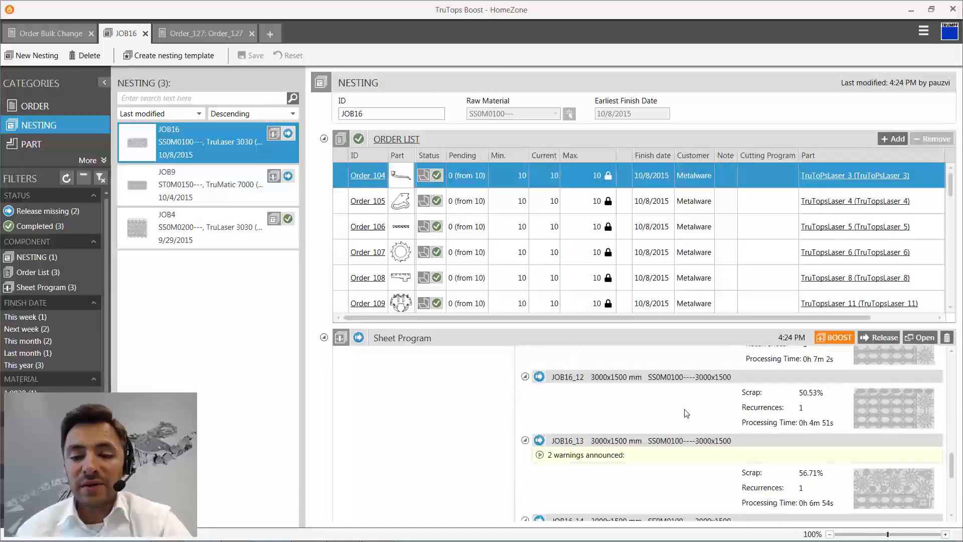
pyautogui.scroll(-4, 686, 412)
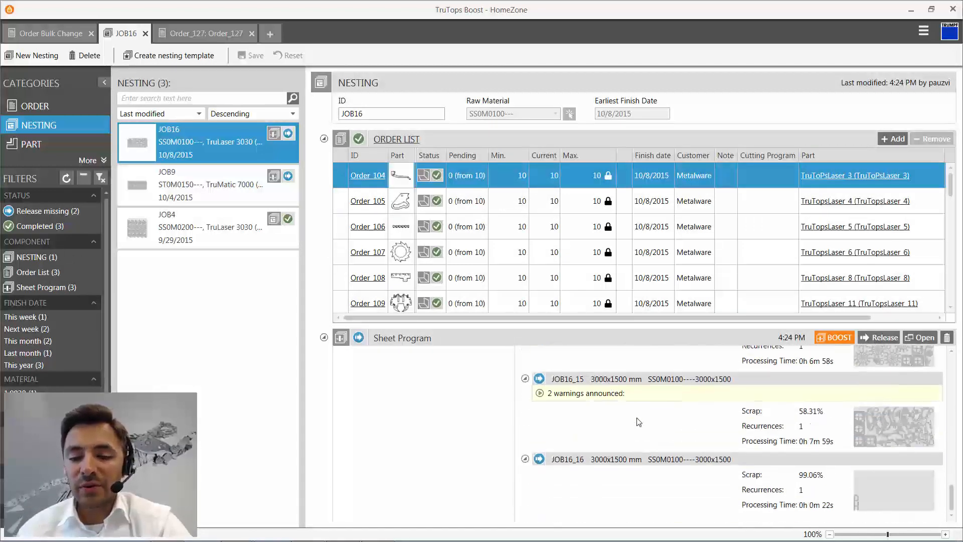
pyautogui.click(541, 393)
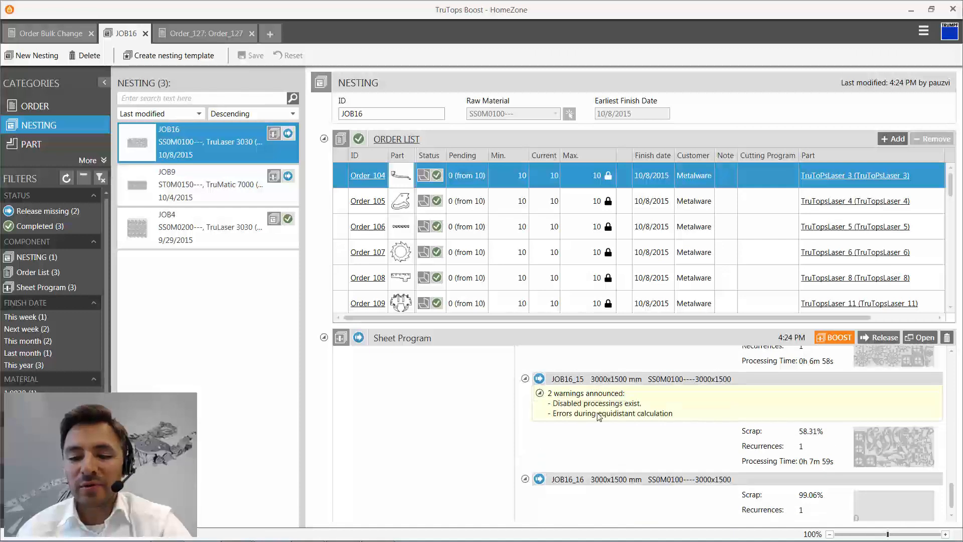
pyautogui.scroll(1, 599, 417)
pyautogui.click(540, 422)
pyautogui.scroll(2, 543, 382)
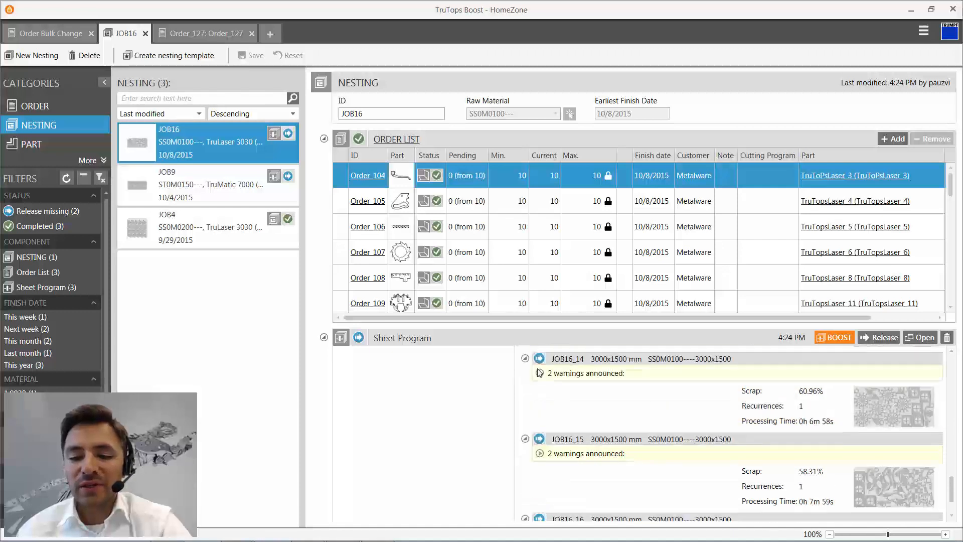
pyautogui.click(541, 403)
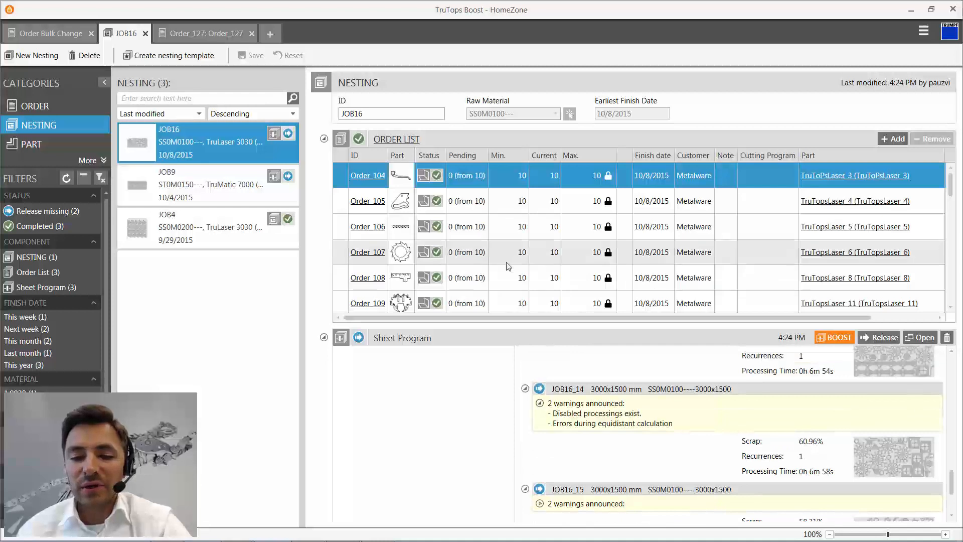
# - Set the minimum quantity of Order 105 in the JOB16 order list to 50
pyautogui.scroll(-3, 479, 227)
pyautogui.scroll(-5, 479, 227)
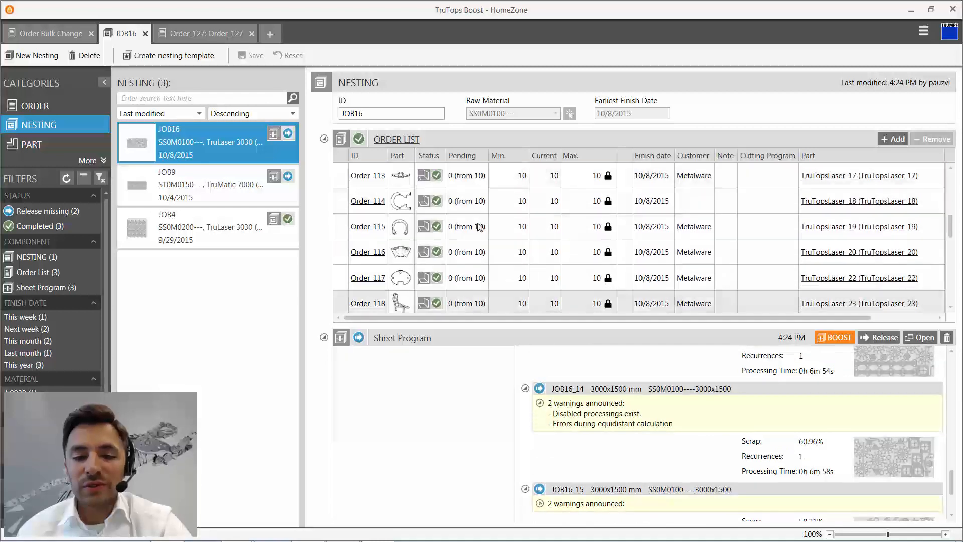
pyautogui.scroll(-1, 502, 250)
pyautogui.click(511, 252)
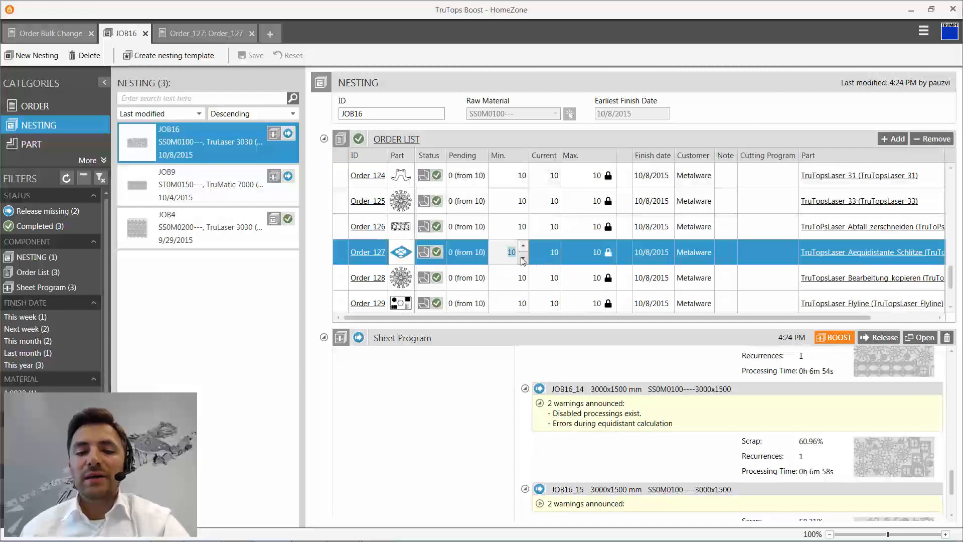
pyautogui.press('Down')
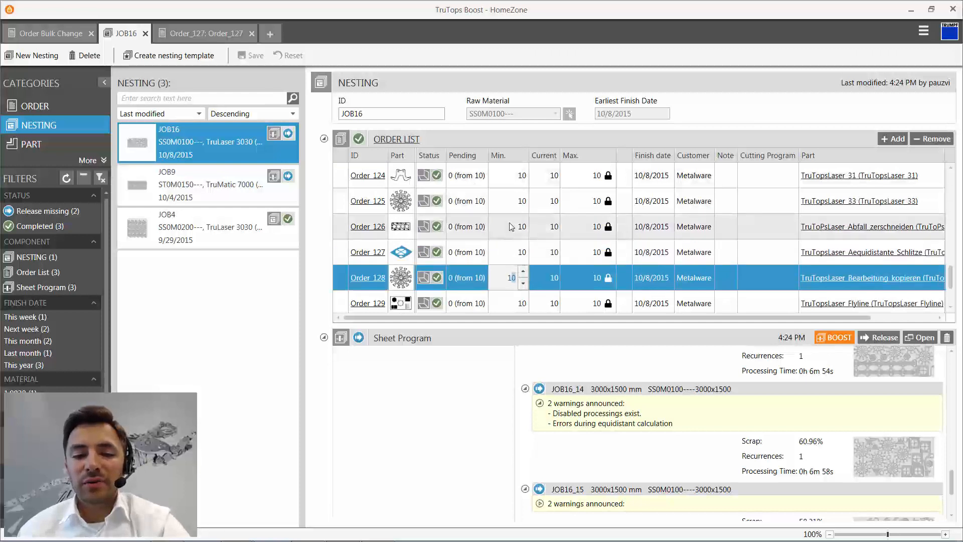
pyautogui.scroll(7, 510, 245)
pyautogui.click(507, 200)
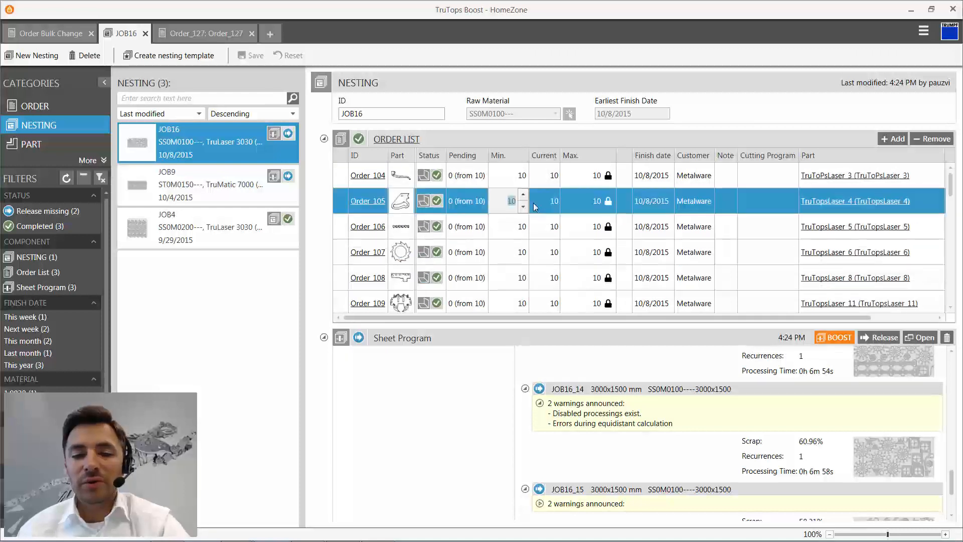
pyautogui.write('50')
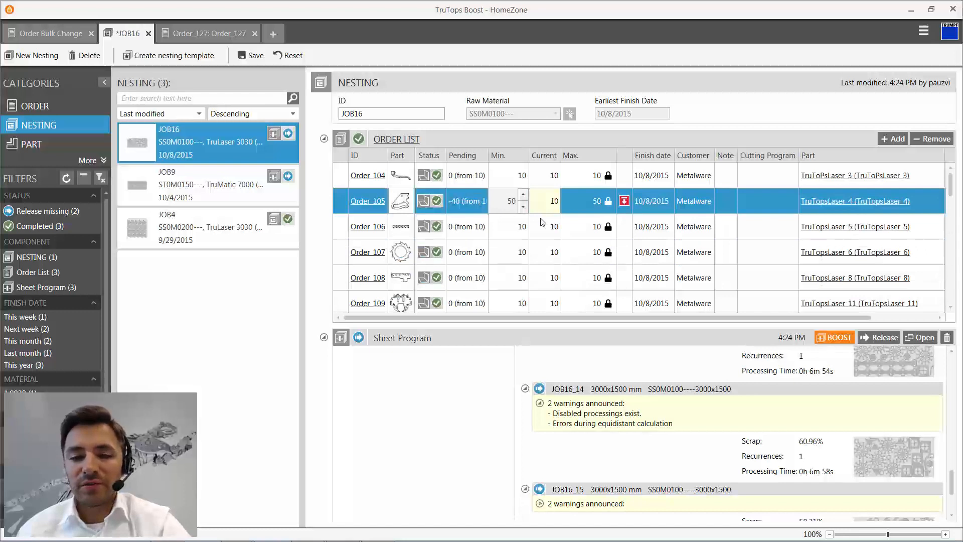
pyautogui.press('Tab')
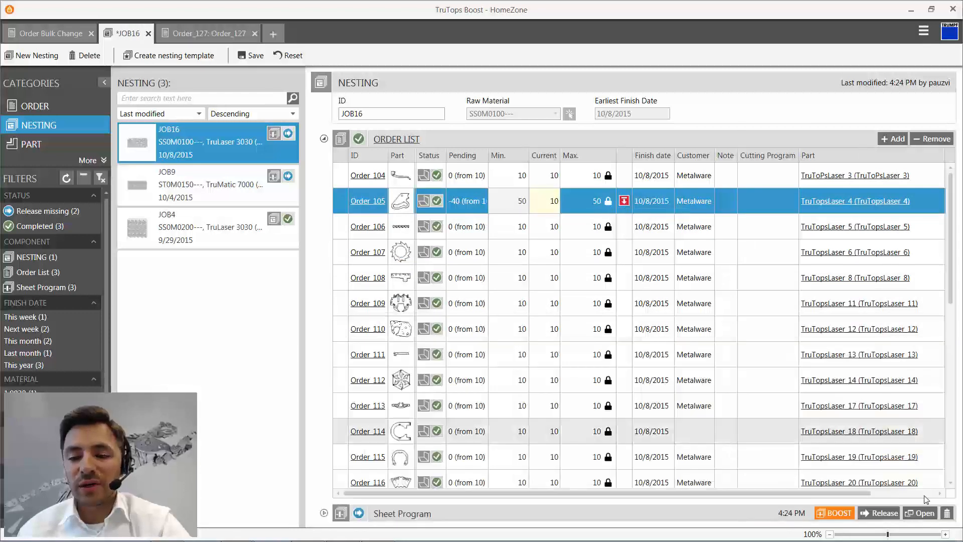
# - Open JOB16's sheet program for editing and look through the options for creating processings and sheet layouts
pyautogui.click(924, 513)
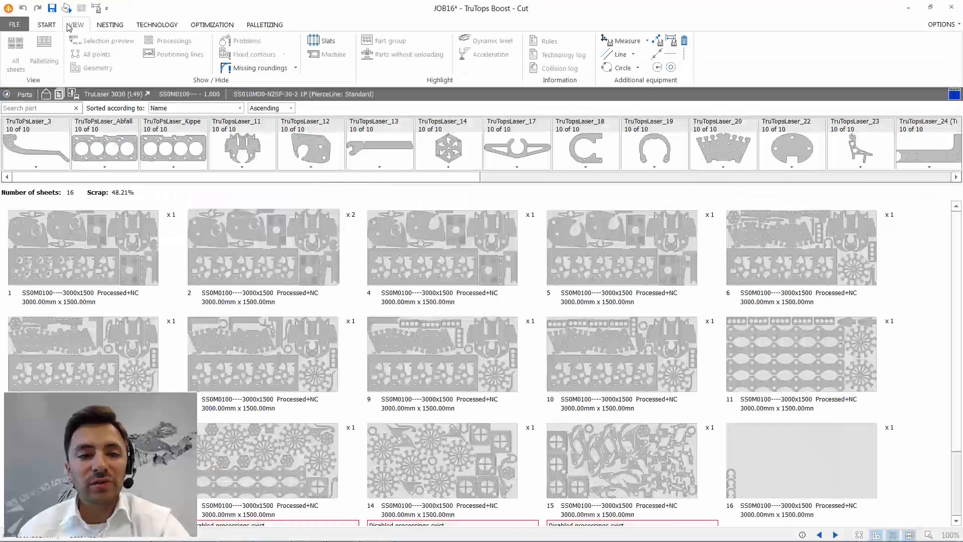
pyautogui.click(46, 24)
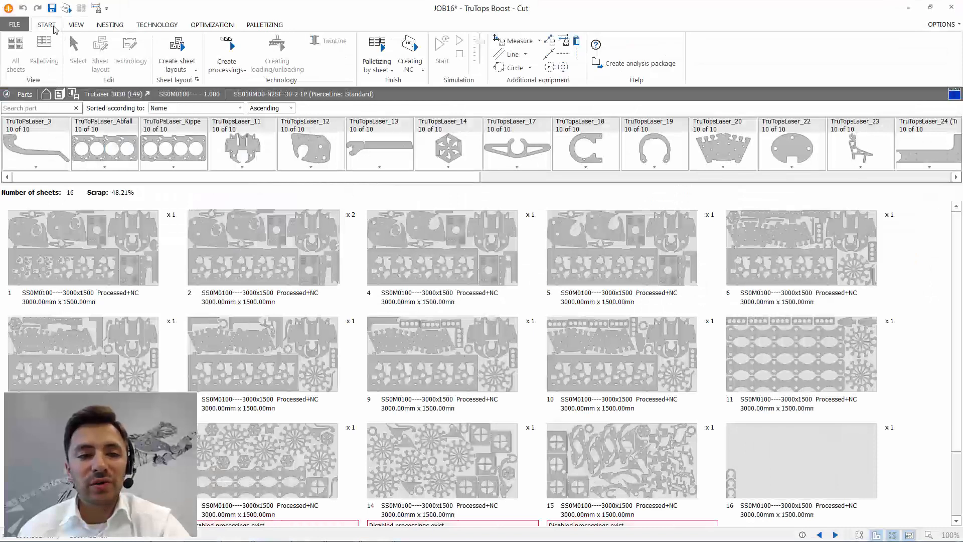
pyautogui.click(227, 70)
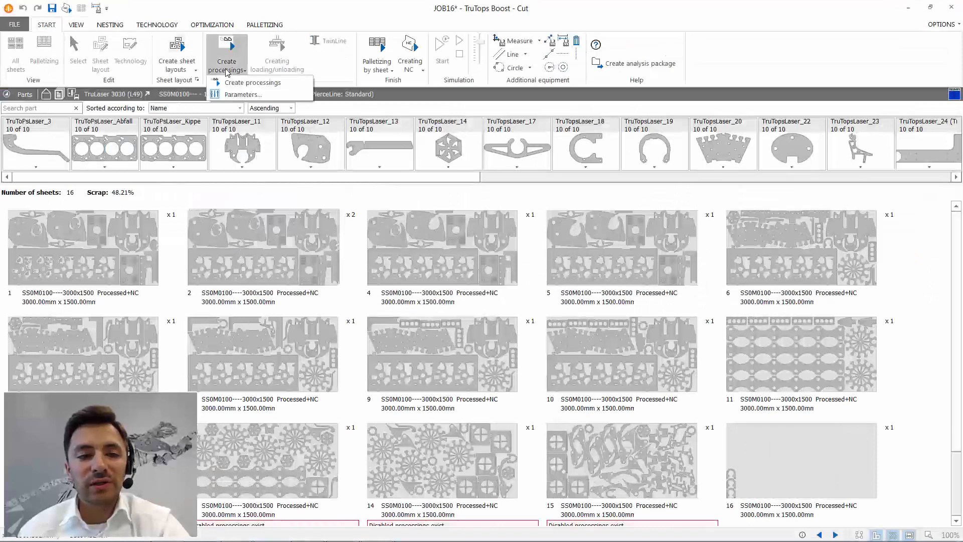
pyautogui.click(186, 70)
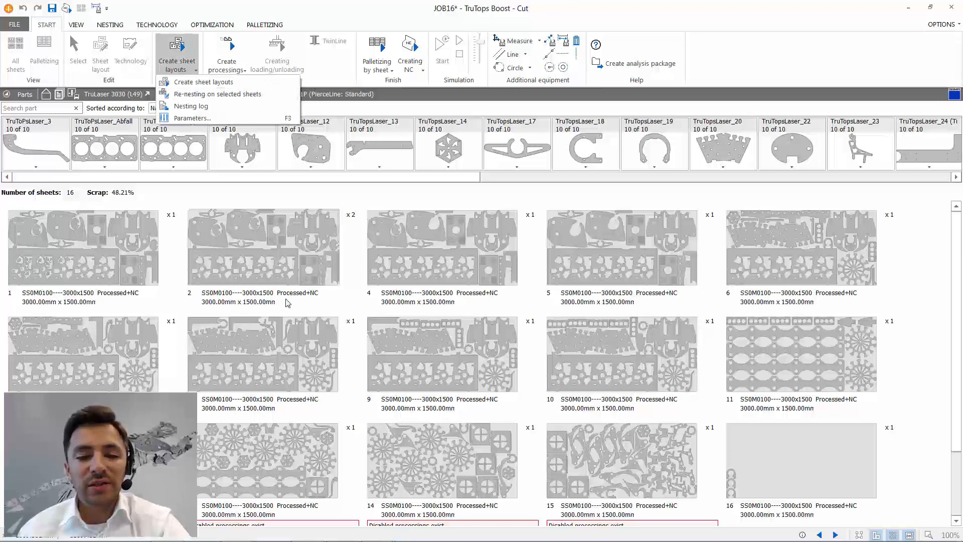
pyautogui.scroll(-1, 395, 326)
pyautogui.click(347, 280)
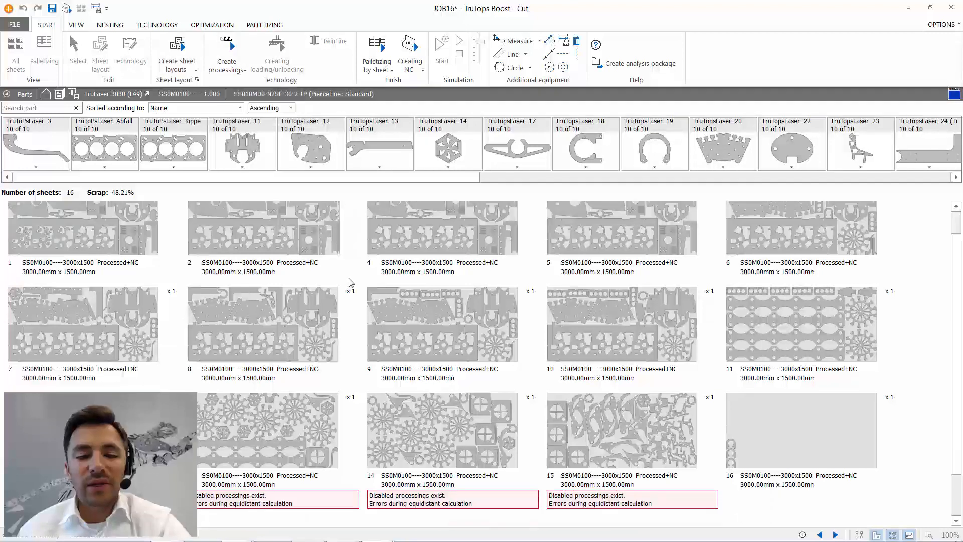
pyautogui.click(753, 417)
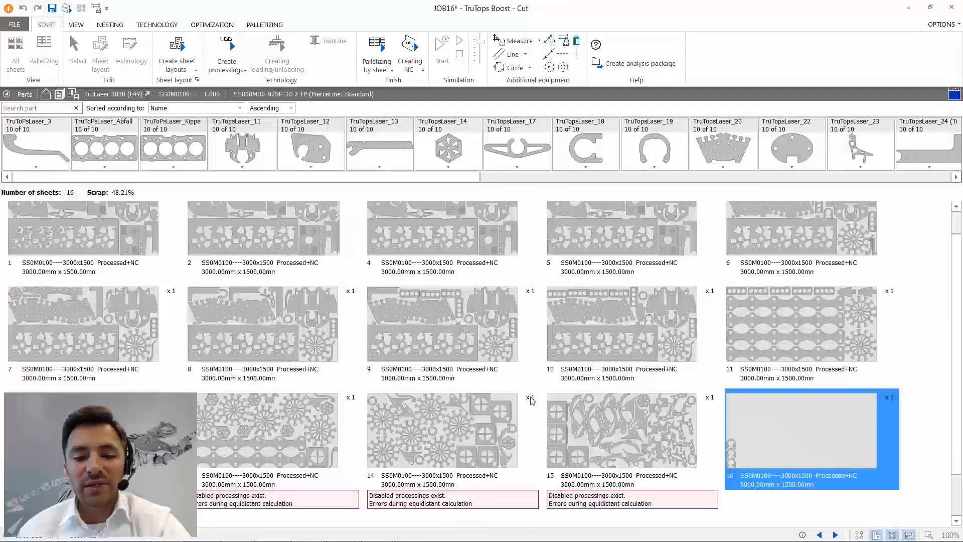
pyautogui.click(573, 397)
pyautogui.scroll(1, 577, 399)
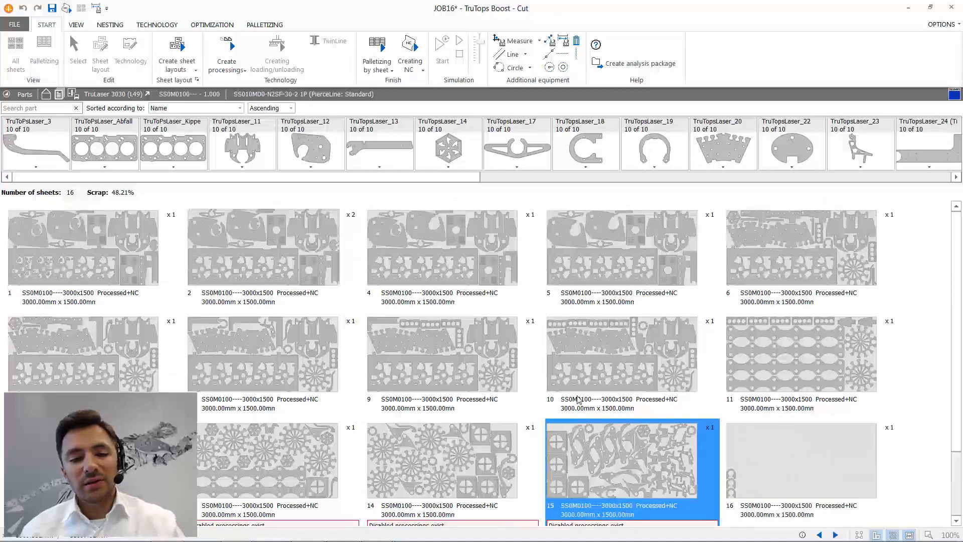
pyautogui.click(146, 261)
pyautogui.click(637, 469)
# - Select all sheets of JOB16 from sheet 1 to sheet 16 and re-nest the parts on the selected sheets
pyautogui.click(110, 235)
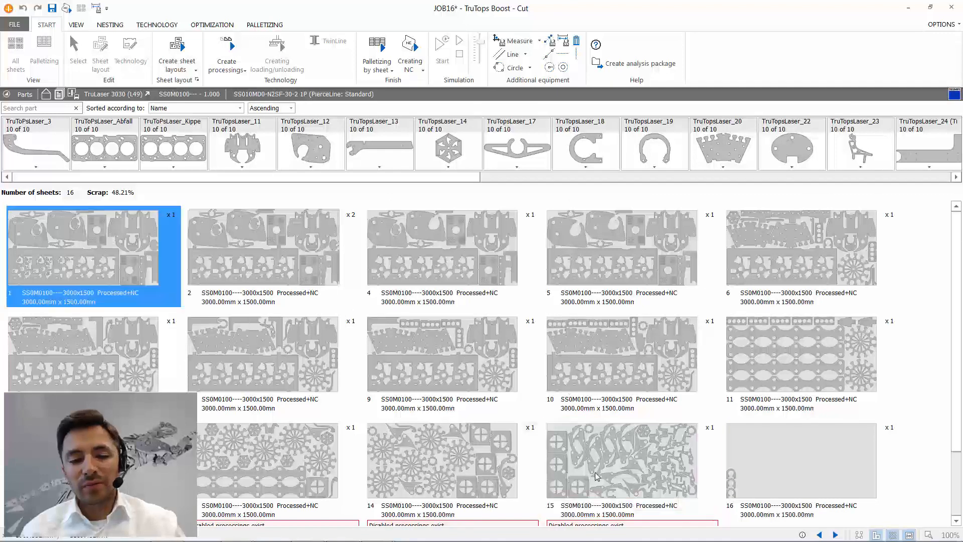
pyautogui.keyDown('ctrl'); pyautogui.click(596, 477); pyautogui.keyUp('ctrl')
pyautogui.keyDown('ctrl'); pyautogui.click(263, 249); pyautogui.keyUp('ctrl')
pyautogui.keyDown('ctrl'); pyautogui.click(437, 266); pyautogui.keyUp('ctrl')
pyautogui.keyDown('ctrl'); pyautogui.click(264, 354); pyautogui.keyUp('ctrl')
pyautogui.keyDown('ctrl'); pyautogui.click(121, 350); pyautogui.keyUp('ctrl')
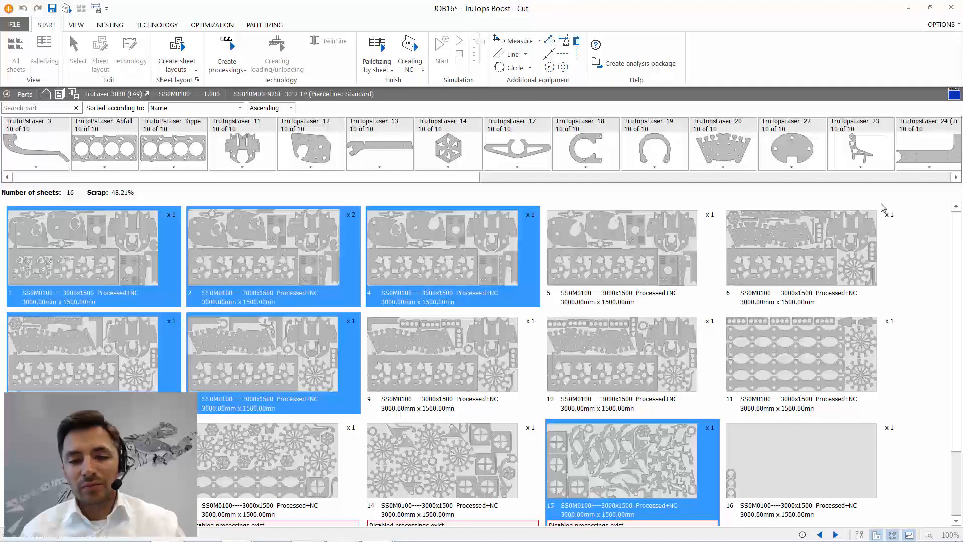
pyautogui.keyDown('ctrl'); pyautogui.click(413, 362); pyautogui.keyUp('ctrl')
pyautogui.keyDown('ctrl'); pyautogui.click(273, 466); pyautogui.keyUp('ctrl')
pyautogui.keyDown('ctrl'); pyautogui.click(441, 467); pyautogui.keyUp('ctrl')
pyautogui.keyDown('ctrl'); pyautogui.click(627, 359); pyautogui.keyUp('ctrl')
pyautogui.keyDown('ctrl'); pyautogui.click(653, 259); pyautogui.keyUp('ctrl')
pyautogui.keyDown('ctrl'); pyautogui.click(828, 253); pyautogui.keyUp('ctrl')
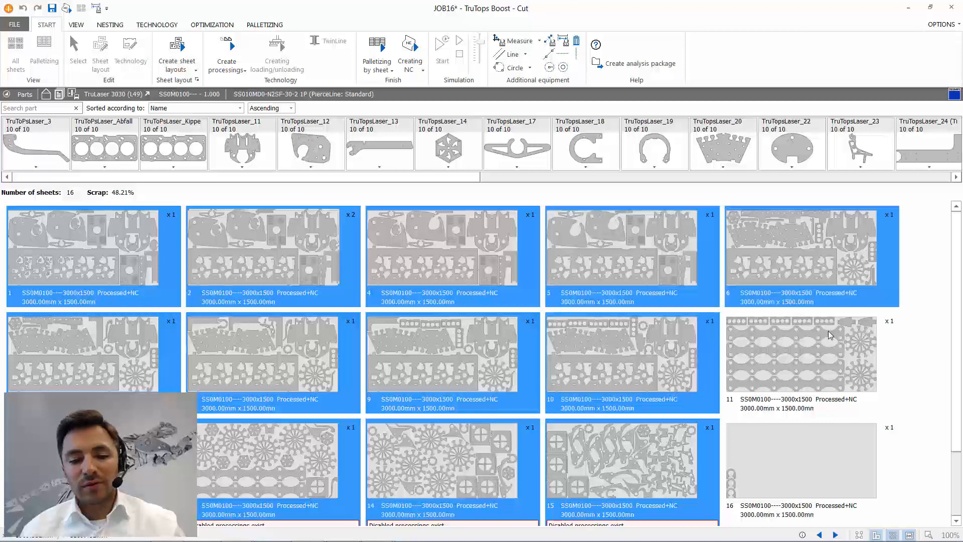
pyautogui.keyDown('ctrl'); pyautogui.click(830, 335); pyautogui.keyUp('ctrl')
pyautogui.keyDown('ctrl'); pyautogui.click(802, 462); pyautogui.keyUp('ctrl')
pyautogui.click(176, 68)
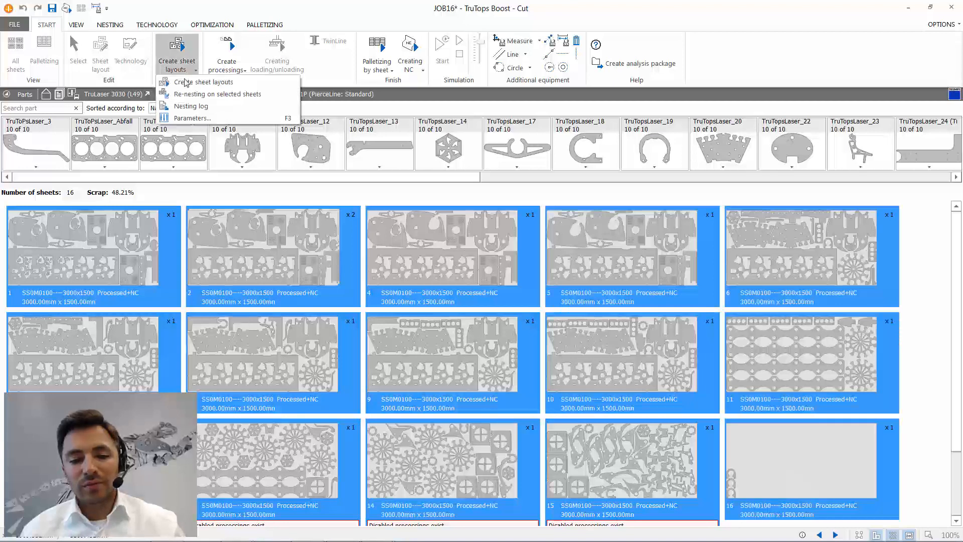
pyautogui.click(234, 95)
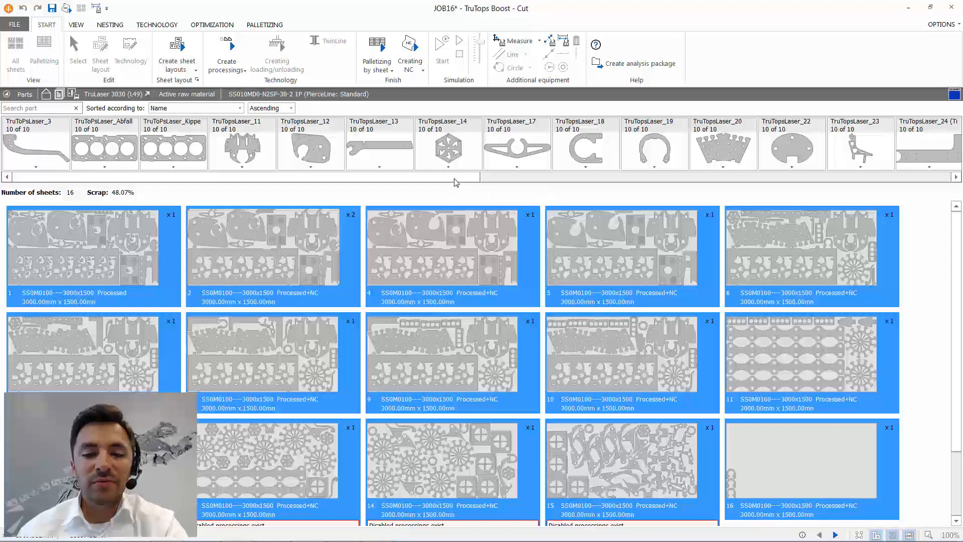
# - Look through the remaining parts of JOB16 to check their nested quantities
pyautogui.moveTo(457, 177); pyautogui.dragTo(949, 195)
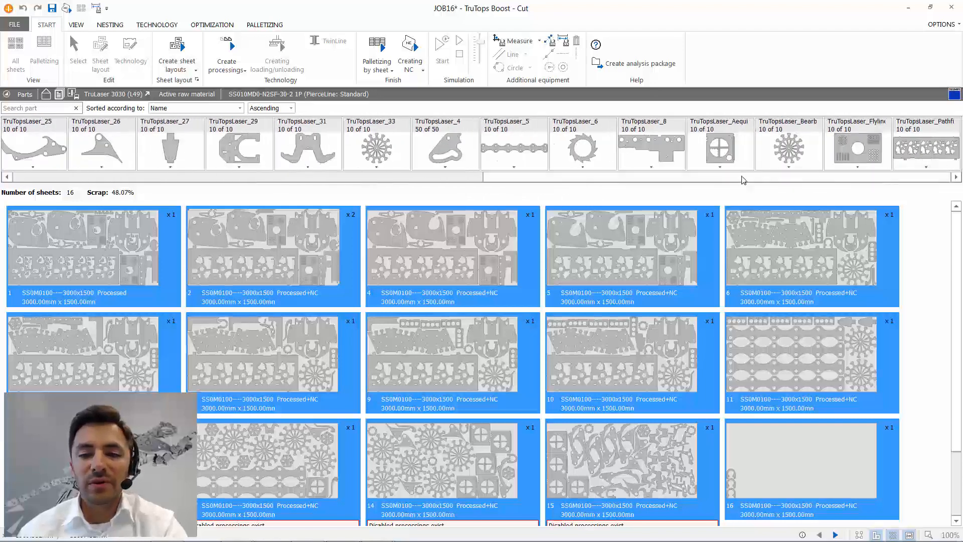
pyautogui.moveTo(742, 178); pyautogui.dragTo(640, 197)
pyautogui.click(654, 154)
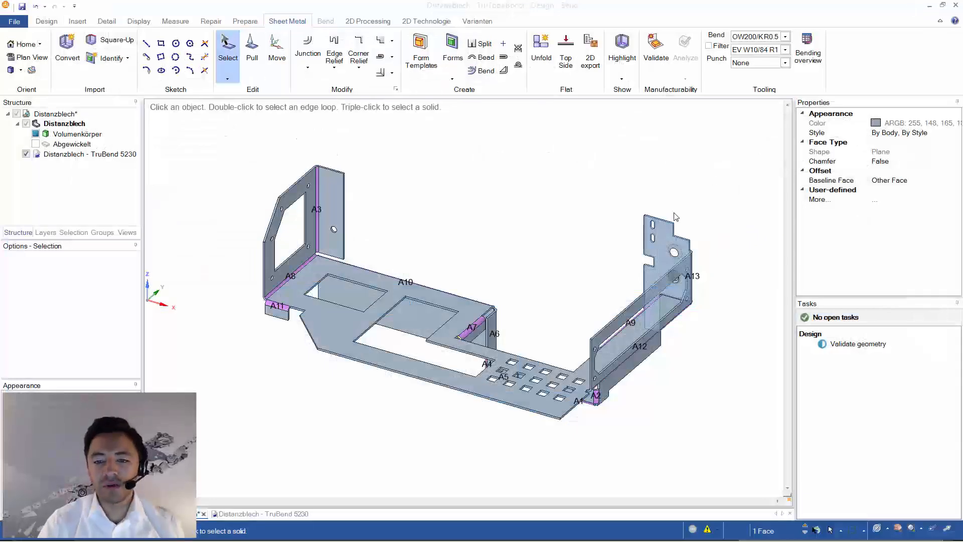
# - In TruTops Boost Design, examine the countersunk hole on the Distanzblech flange next to bend A13
pyautogui.click(662, 229)
pyautogui.moveTo(704, 200); pyautogui.dragTo(432, 258, button='middle')
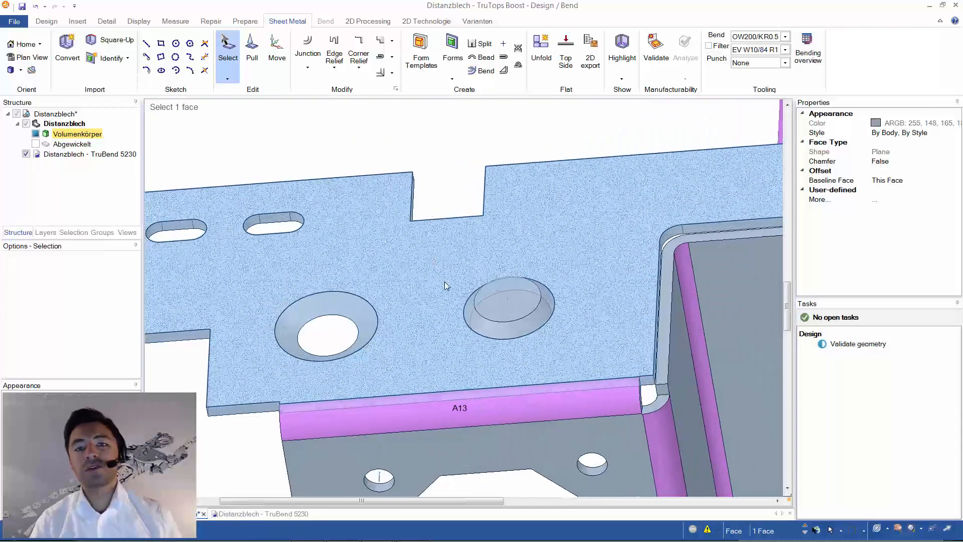
pyautogui.click(427, 212)
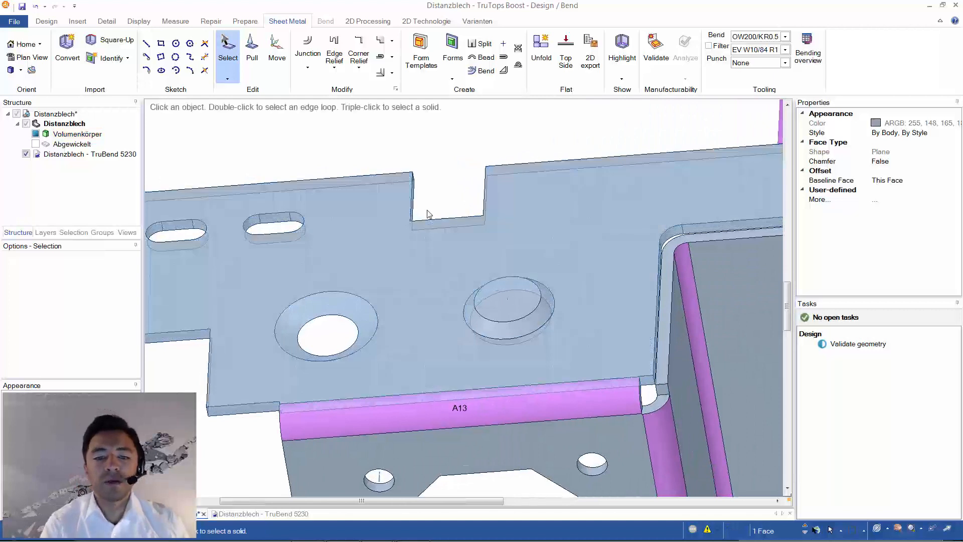
pyautogui.click(320, 308)
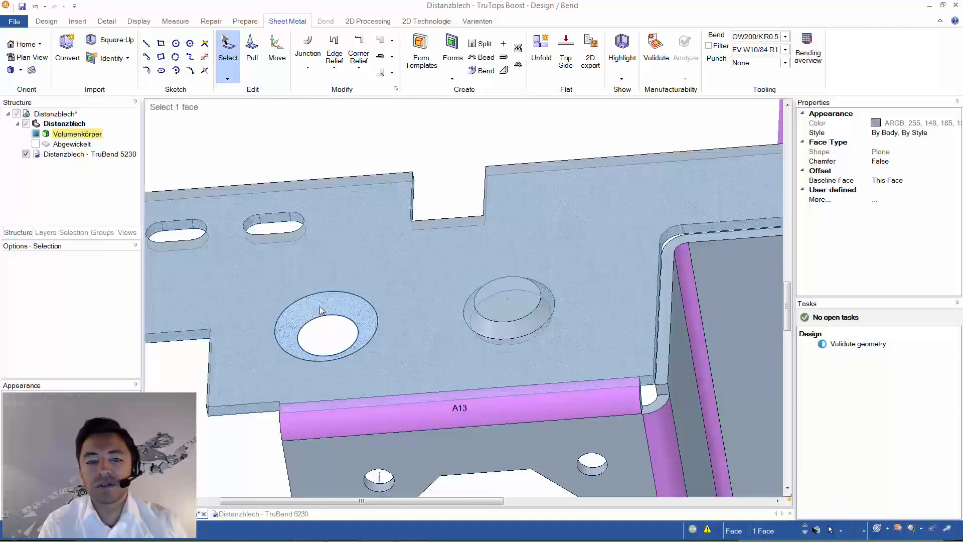
pyautogui.click(320, 335)
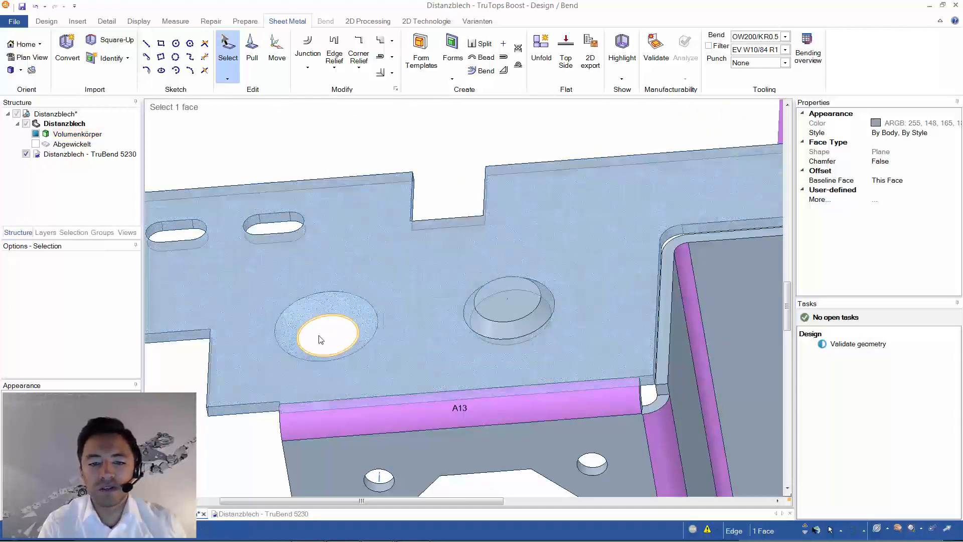
pyautogui.click(318, 304)
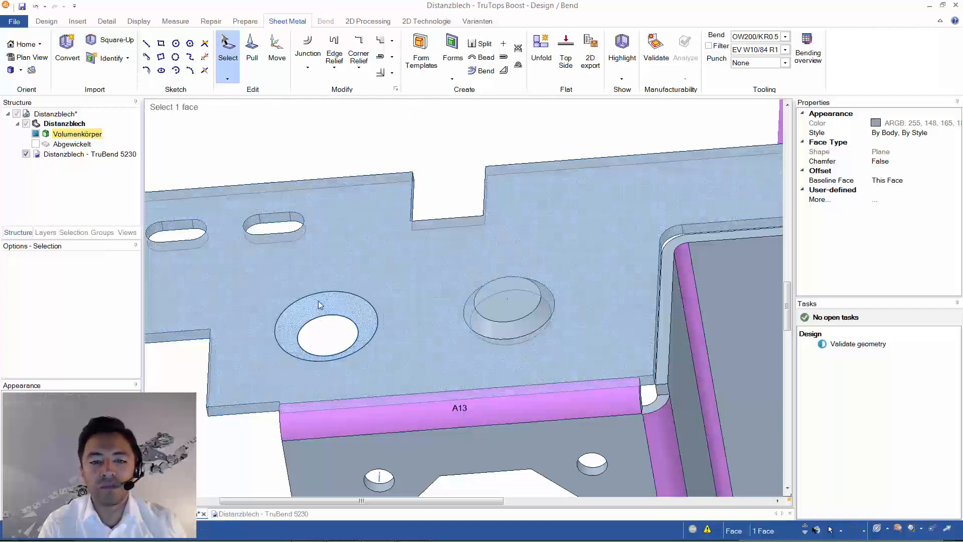
pyautogui.scroll(-3, 320, 299)
pyautogui.click(322, 294)
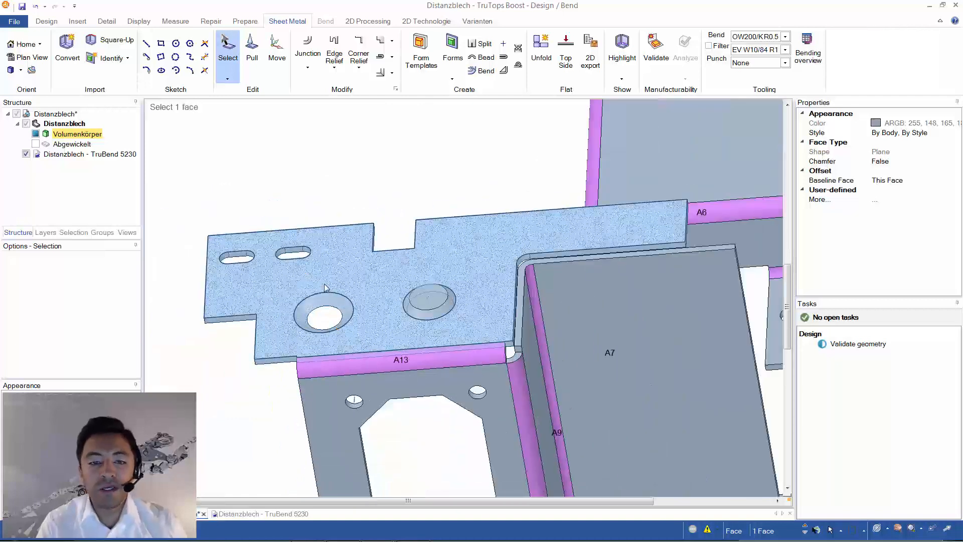
pyautogui.click(327, 301)
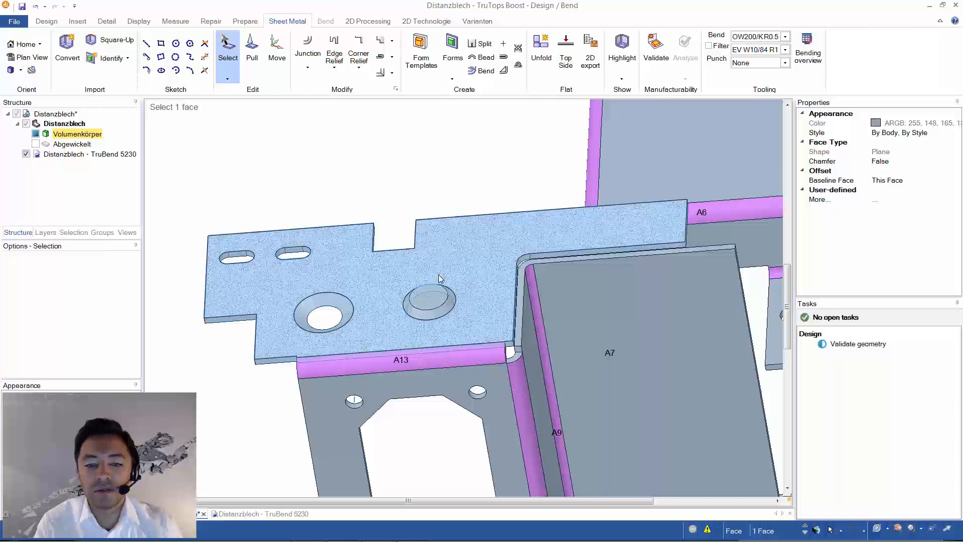
# - Apply the Mark processing to the inner circular edge of the countersink form beside the open countersunk hole
pyautogui.scroll(2, 442, 308)
pyautogui.moveTo(443, 308); pyautogui.dragTo(451, 288, button='middle')
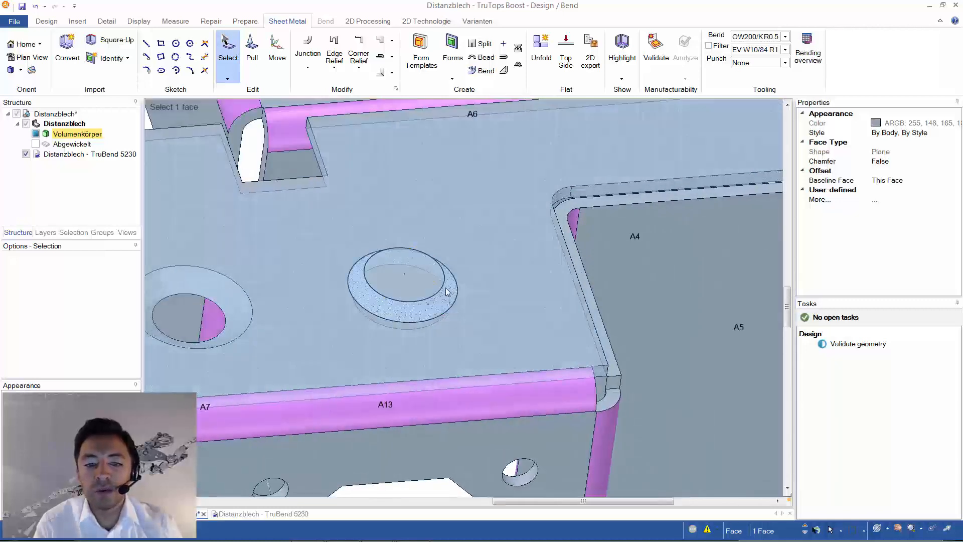
pyautogui.click(438, 259)
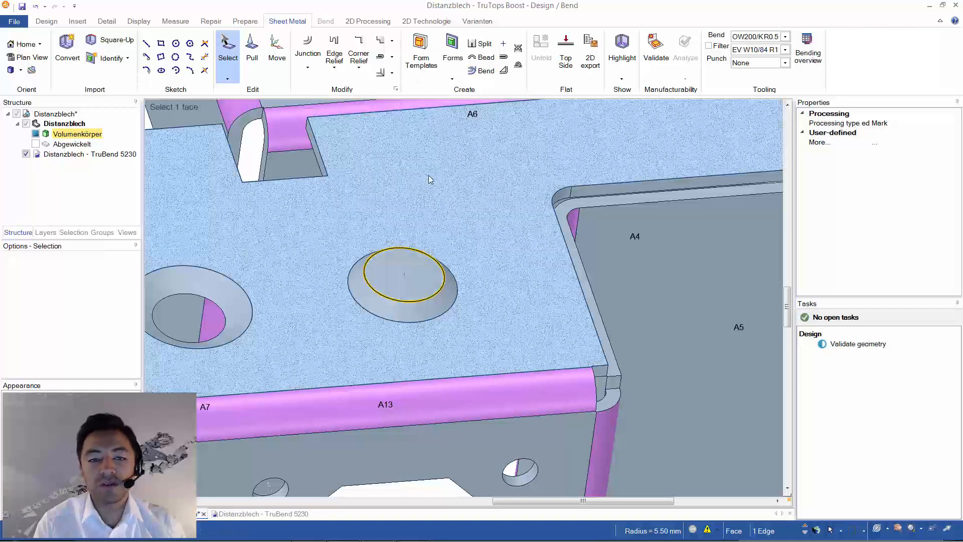
pyautogui.click(425, 21)
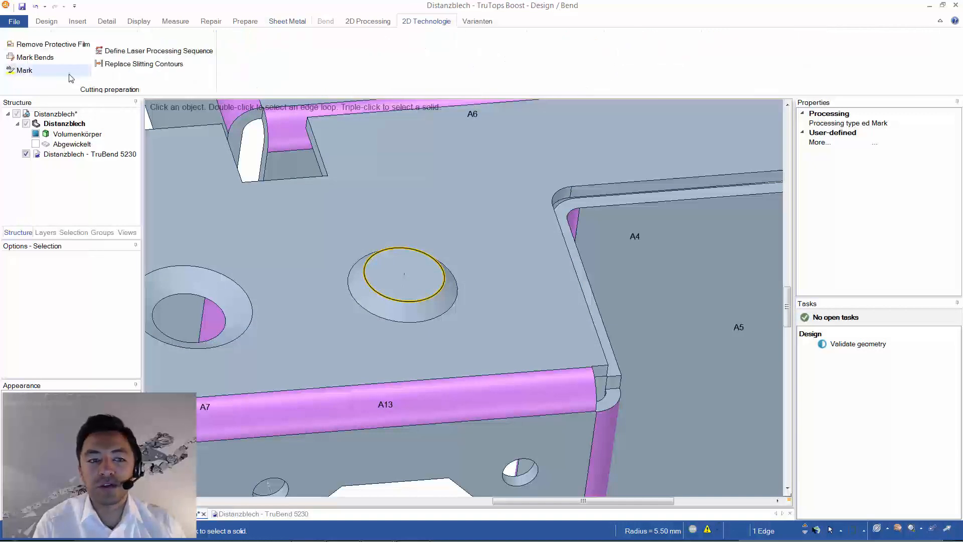
pyautogui.click(23, 71)
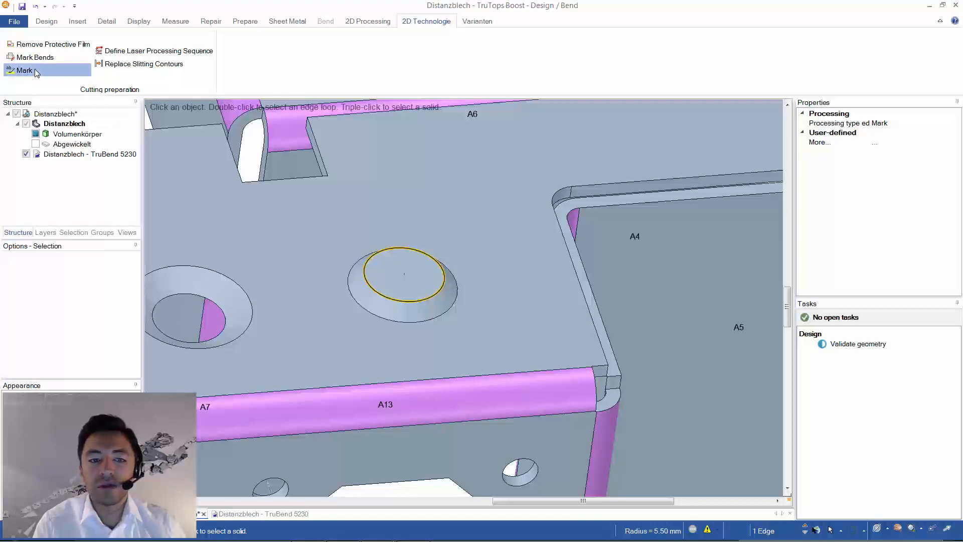
pyautogui.click(431, 304)
pyautogui.click(460, 259)
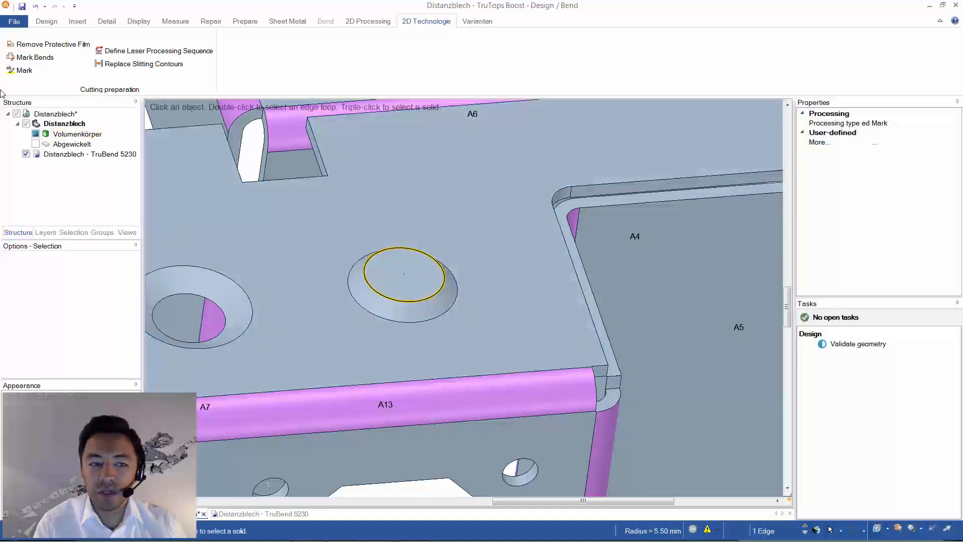
pyautogui.click(22, 73)
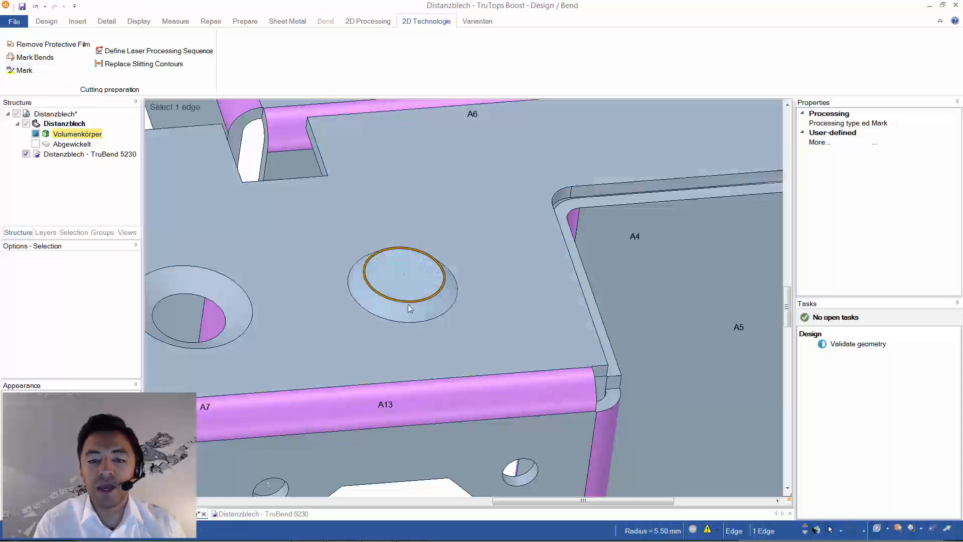
pyautogui.click(407, 303)
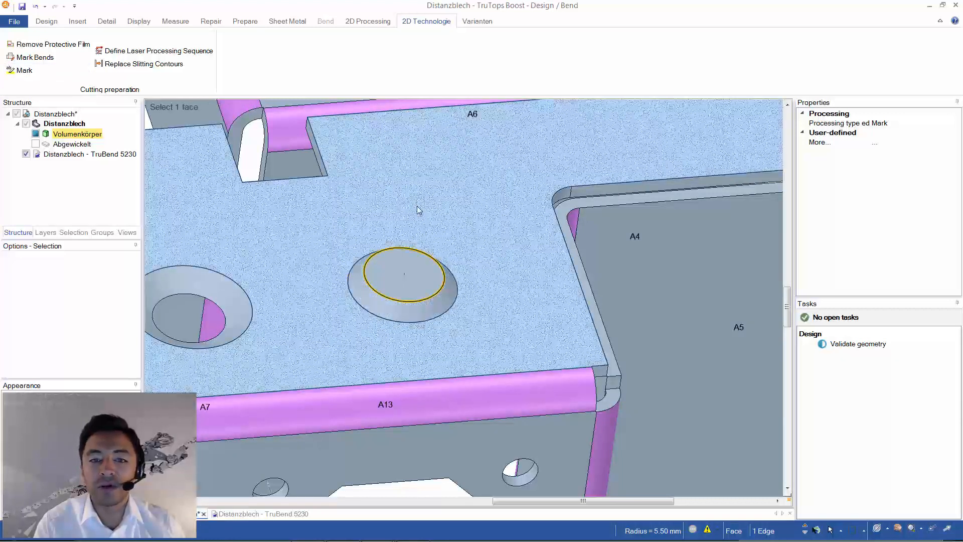
# - Check the processing type assigned to the form's inner circular edge in its properties
pyautogui.moveTo(419, 210); pyautogui.dragTo(382, 205, button='middle')
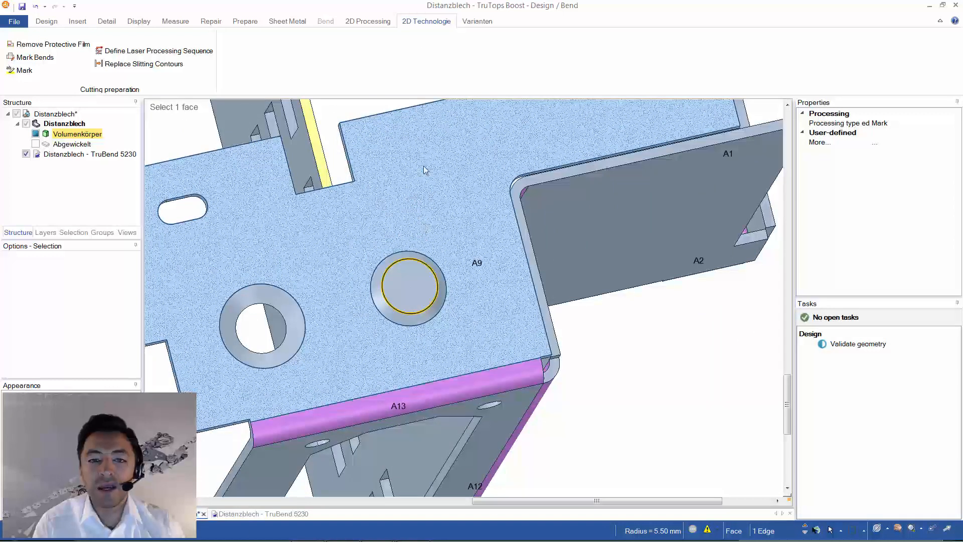
pyautogui.press('Escape')
pyautogui.click(298, 25)
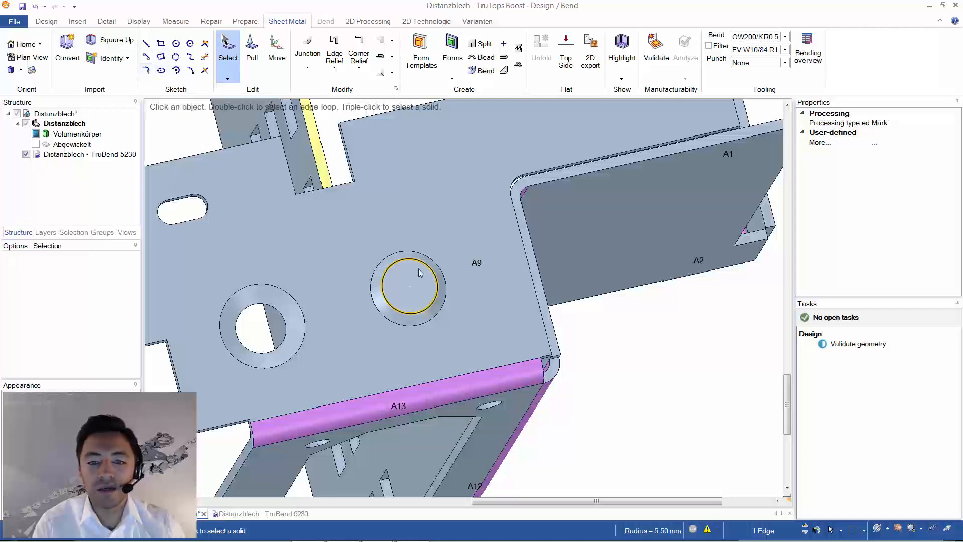
pyautogui.moveTo(411, 219); pyautogui.dragTo(386, 173, button='middle')
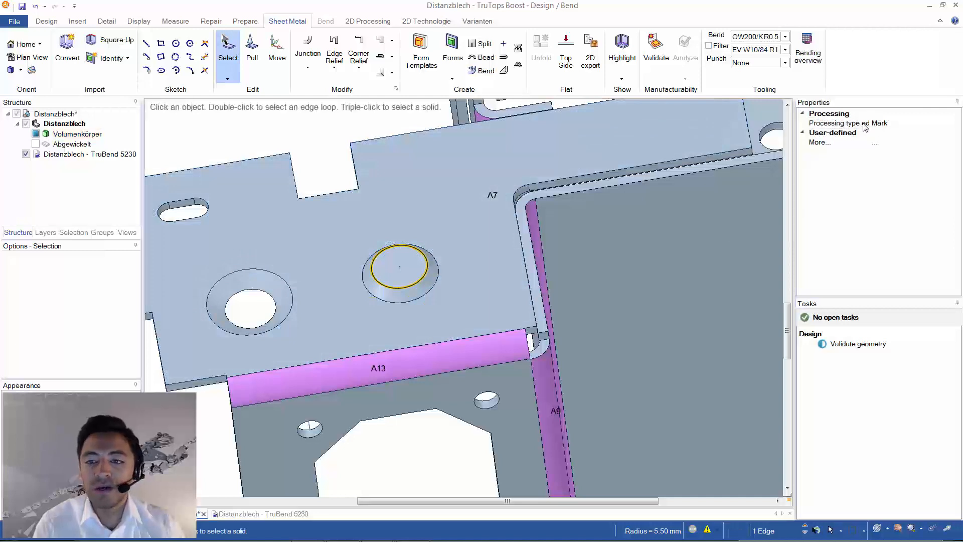
pyautogui.click(892, 124)
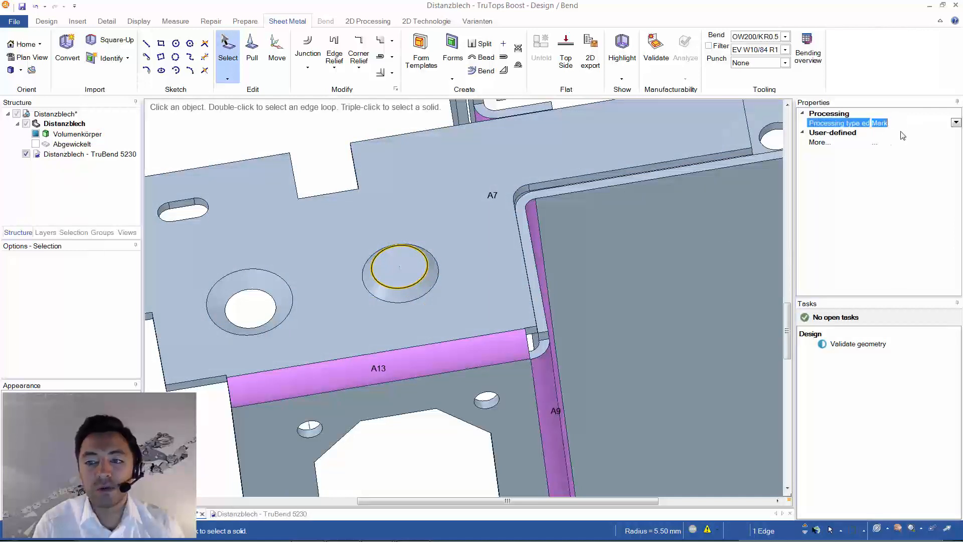
pyautogui.click(447, 280)
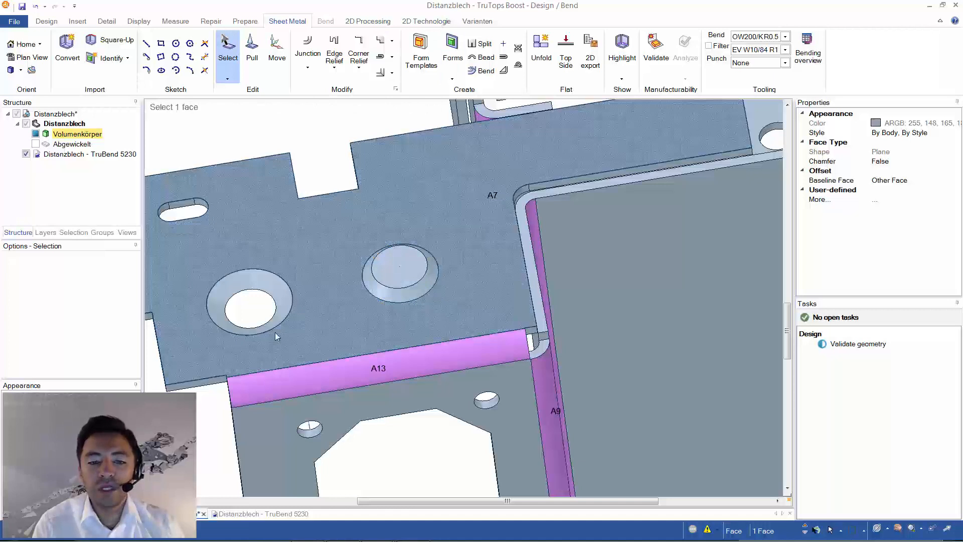
# - Create the 2D export of the unfolded Distanzblech part
pyautogui.scroll(-5, 482, 302)
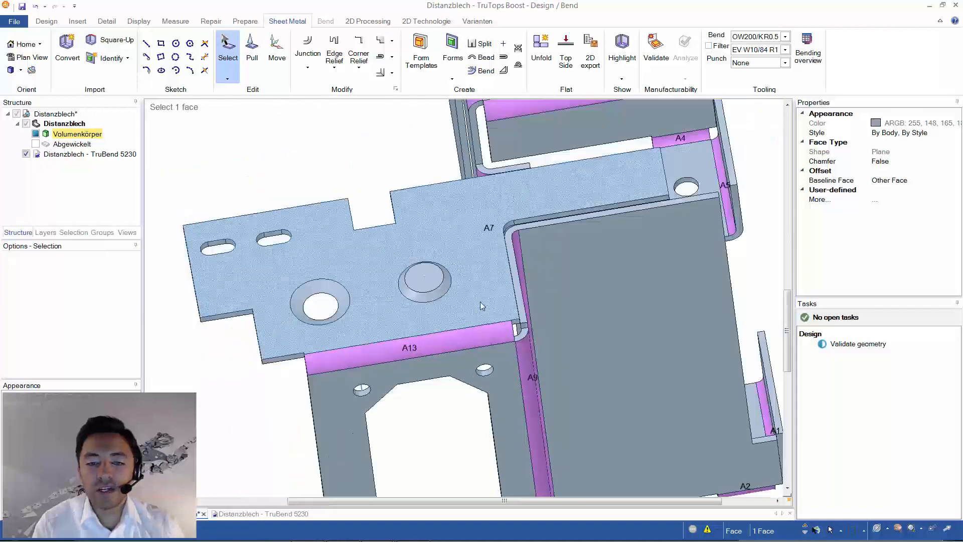
pyautogui.moveTo(483, 302)
pyautogui.mouseDown(button='middle')
pyautogui.moveTo(494, 272)
pyautogui.moveTo(499, 324)
pyautogui.moveTo(503, 309)
pyautogui.mouseUp(button='middle')
pyautogui.scroll(-4, 499, 324)
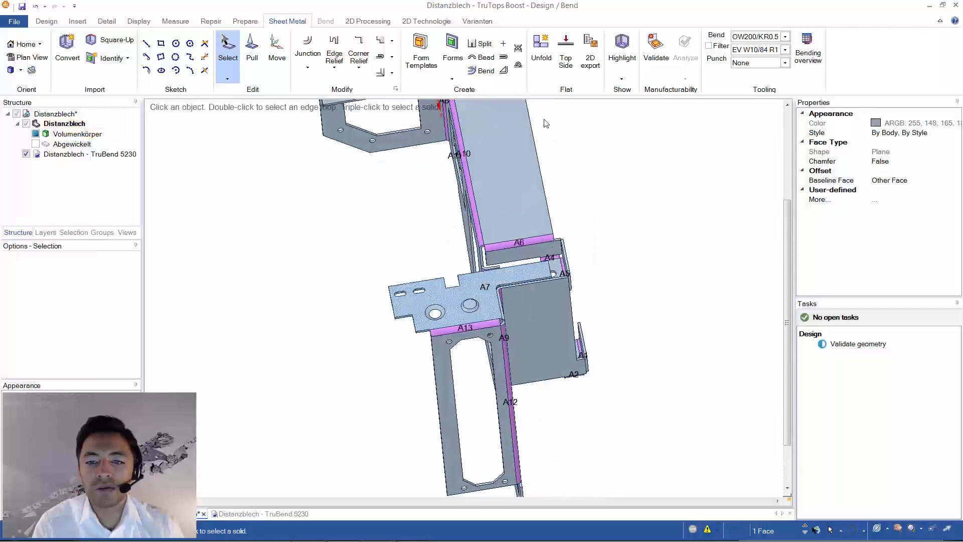
pyautogui.click(592, 60)
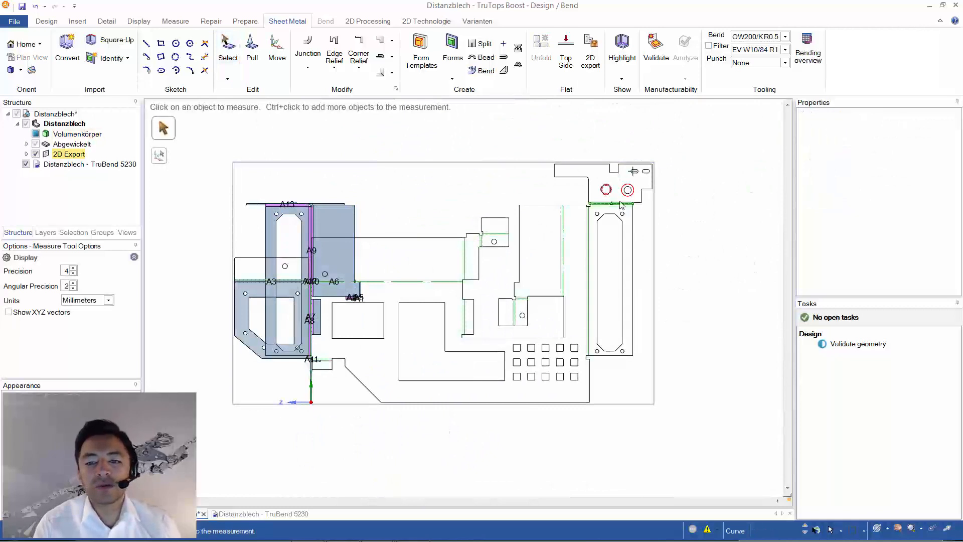
# - Inspect the countersink contours, bend lines and corner cutouts in the Distanzblech 2D export
pyautogui.scroll(3, 626, 196)
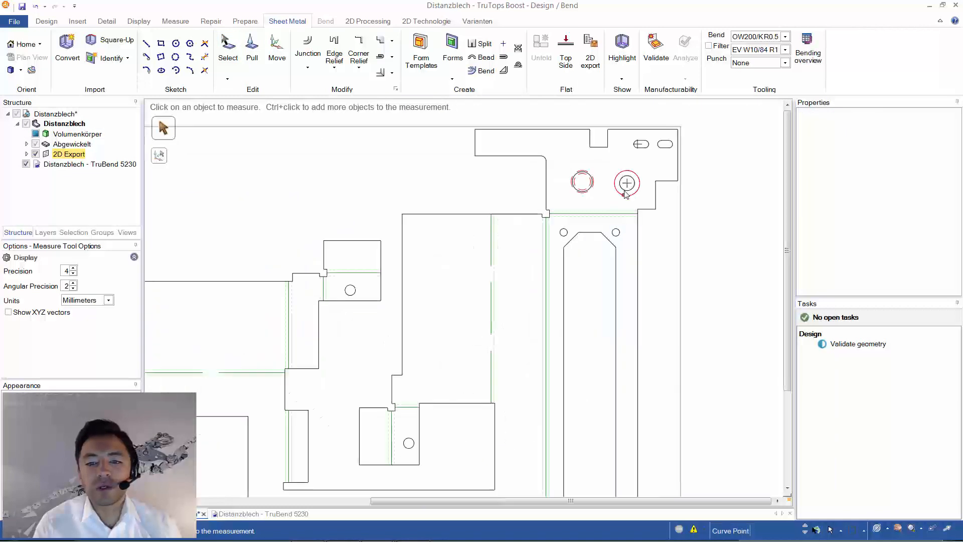
pyautogui.scroll(-1, 631, 203)
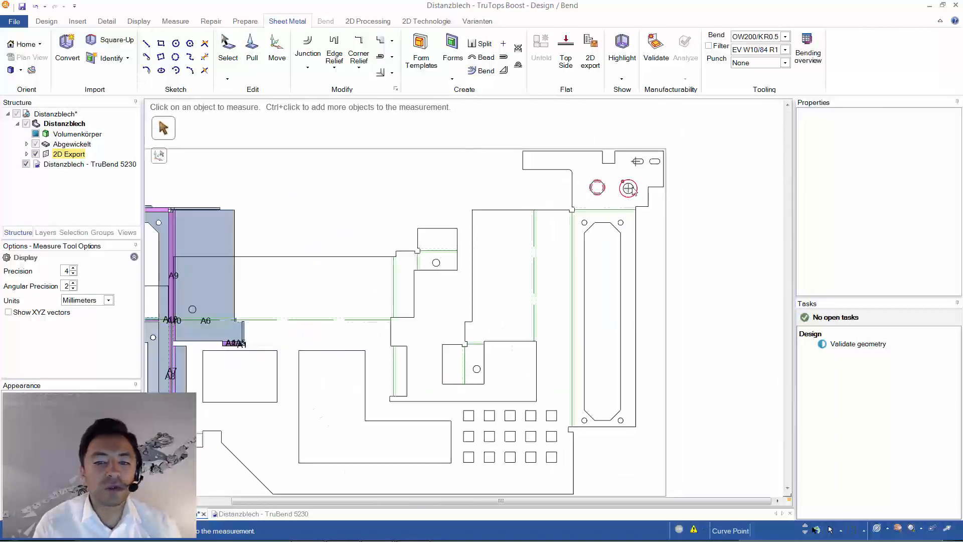
pyautogui.scroll(-1, 638, 230)
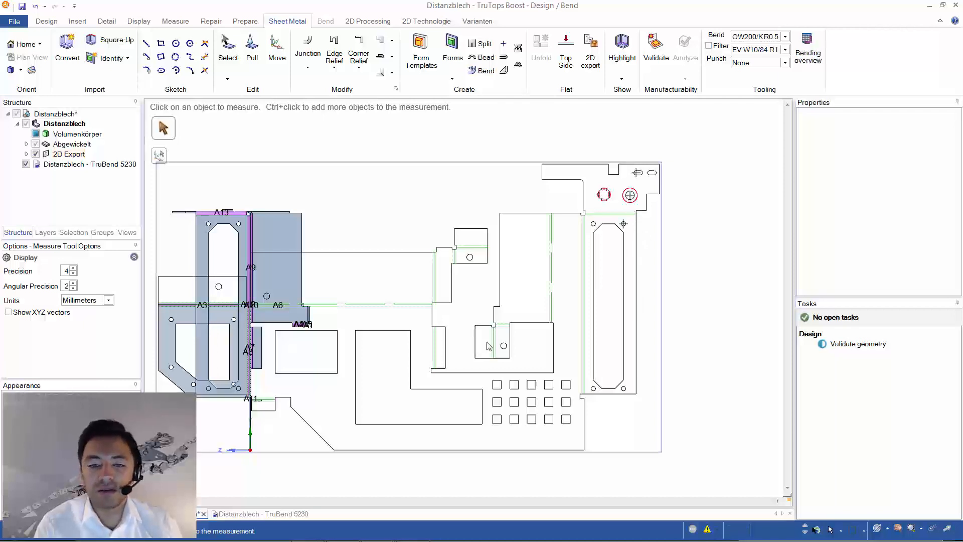
pyautogui.scroll(3, 488, 345)
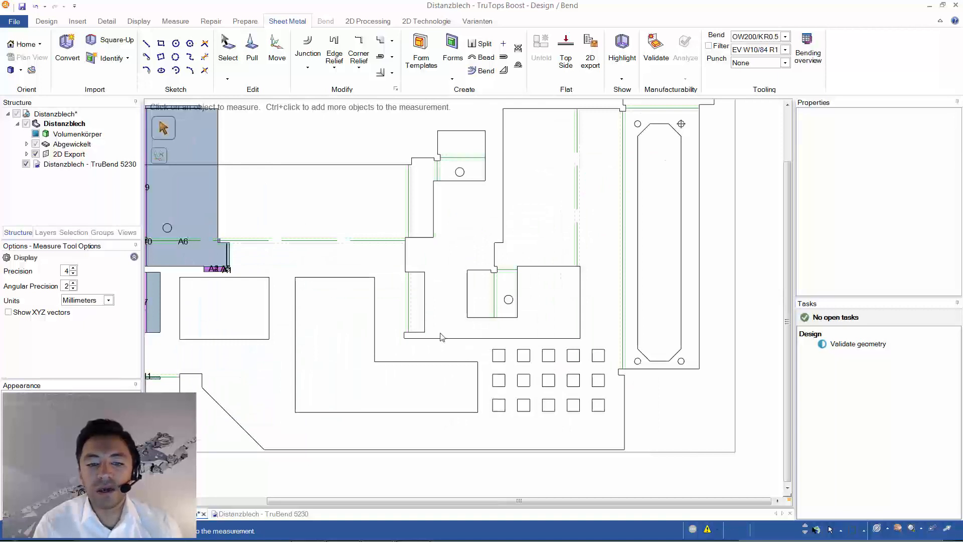
pyautogui.scroll(3, 440, 337)
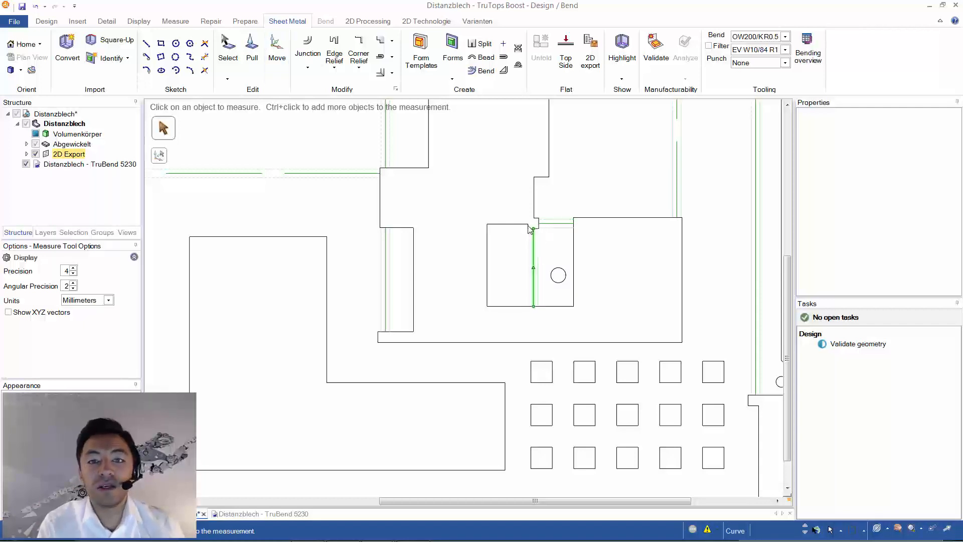
pyautogui.scroll(-5, 523, 222)
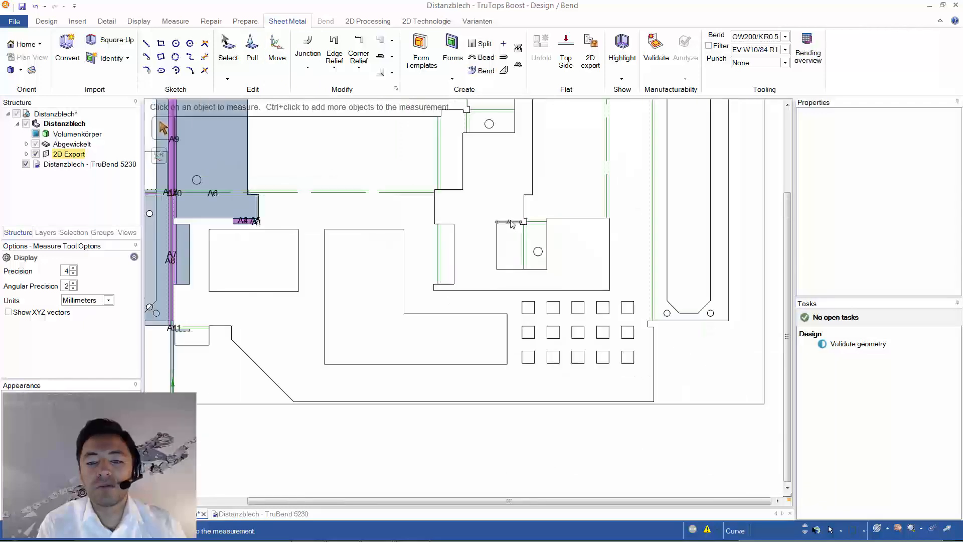
# - Examine the corner cutout, bend line and hole of the small inner flange in the Distanzblech 2D export
pyautogui.scroll(3, 533, 238)
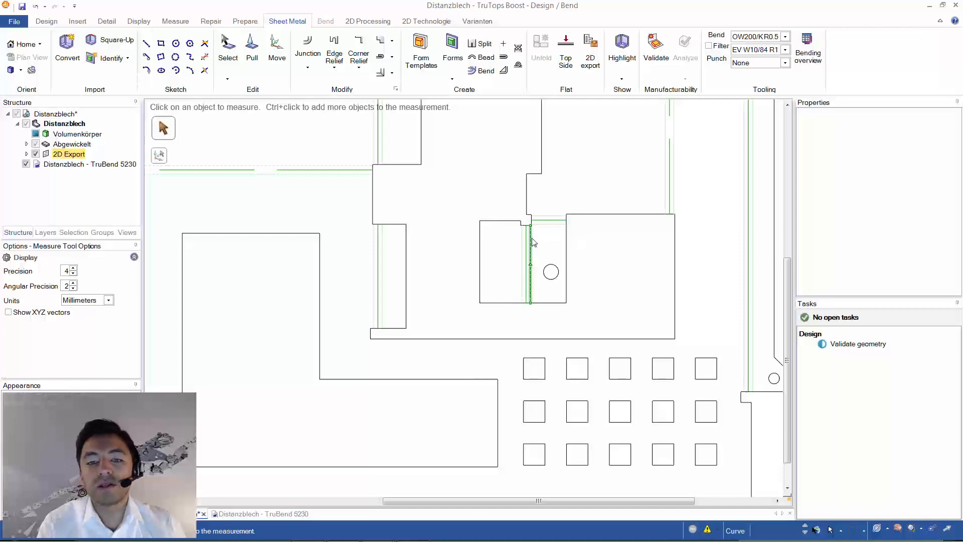
pyautogui.scroll(-1, 532, 241)
pyautogui.scroll(-1, 533, 242)
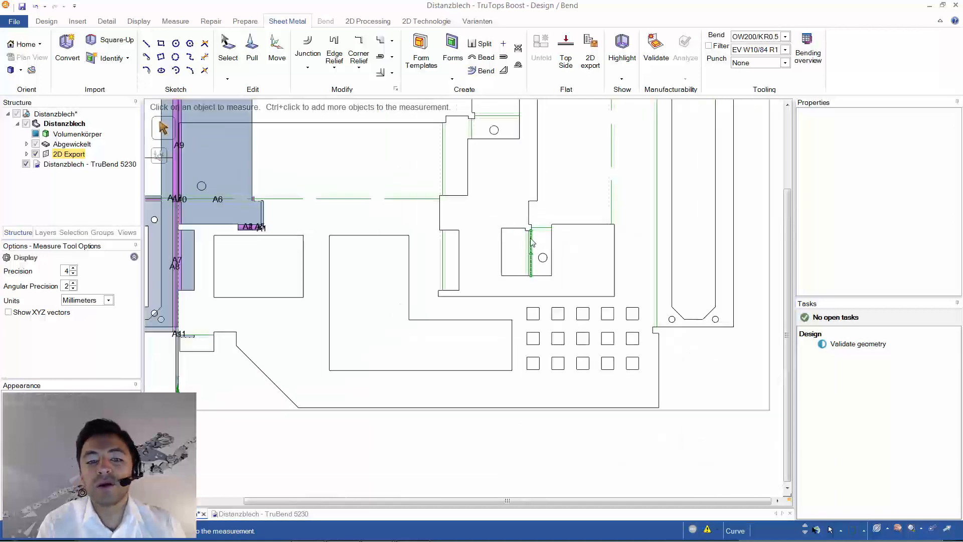
pyautogui.scroll(1, 524, 231)
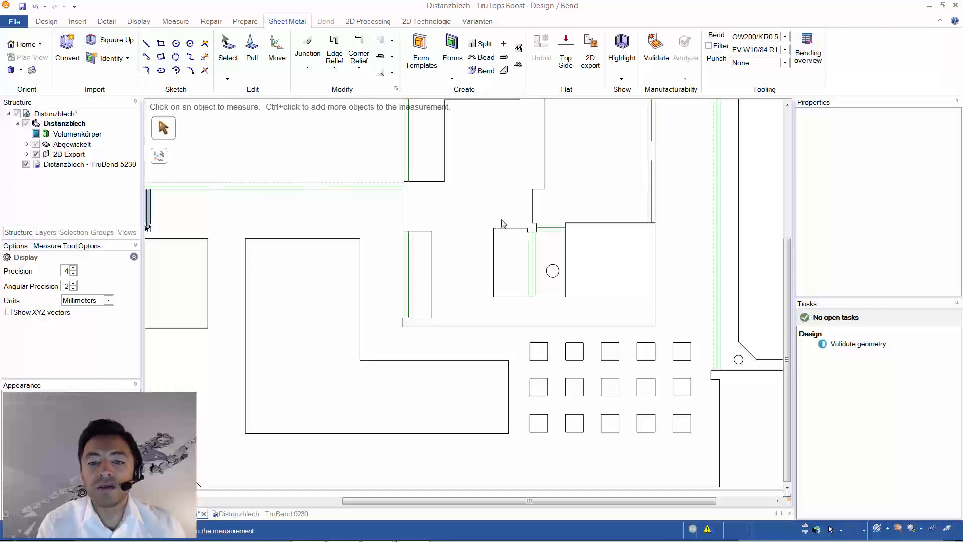
pyautogui.scroll(3, 527, 230)
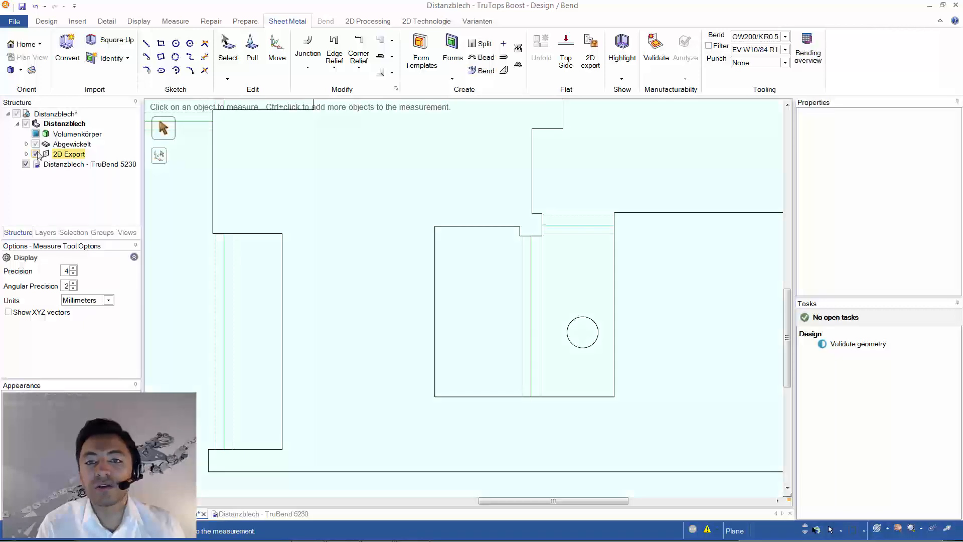
pyautogui.scroll(-5, 514, 242)
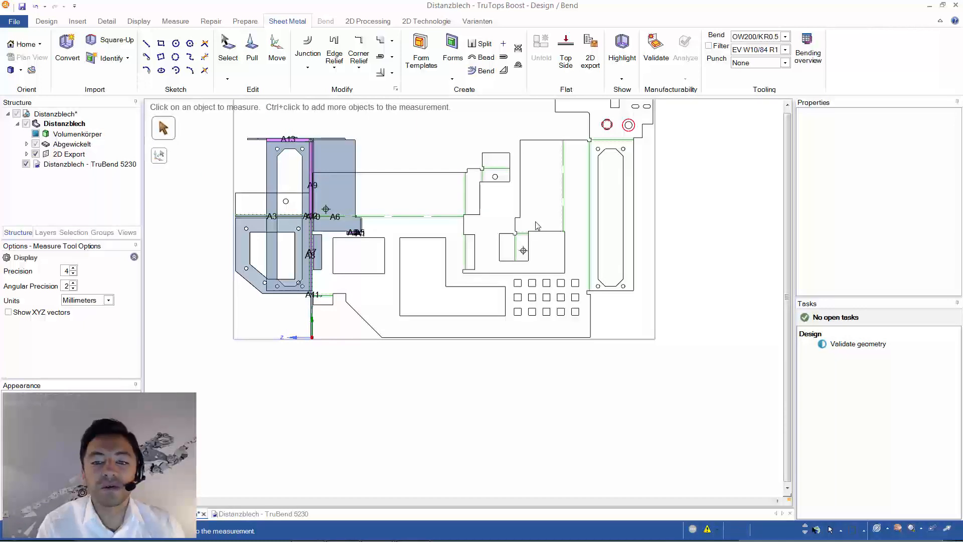
pyautogui.scroll(1, 537, 226)
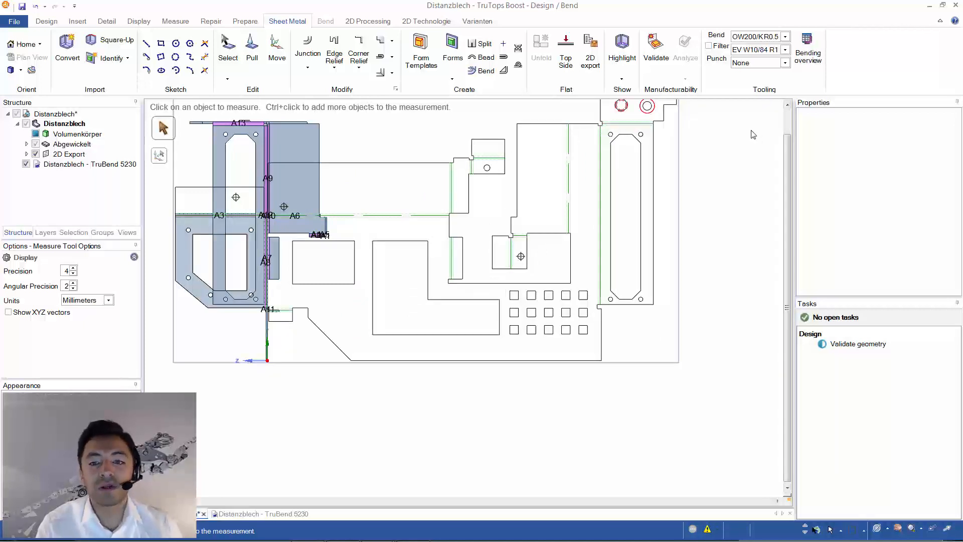
pyautogui.scroll(3, 459, 286)
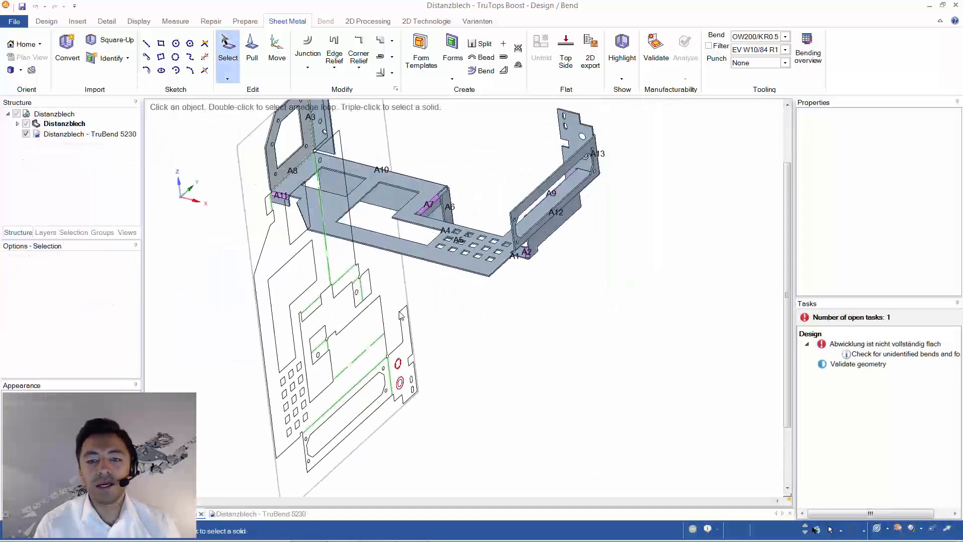
# - Place a note reading "Engraving" on the outer flange face above the two countersunk features
pyautogui.moveTo(451, 281); pyautogui.dragTo(397, 211, button='middle')
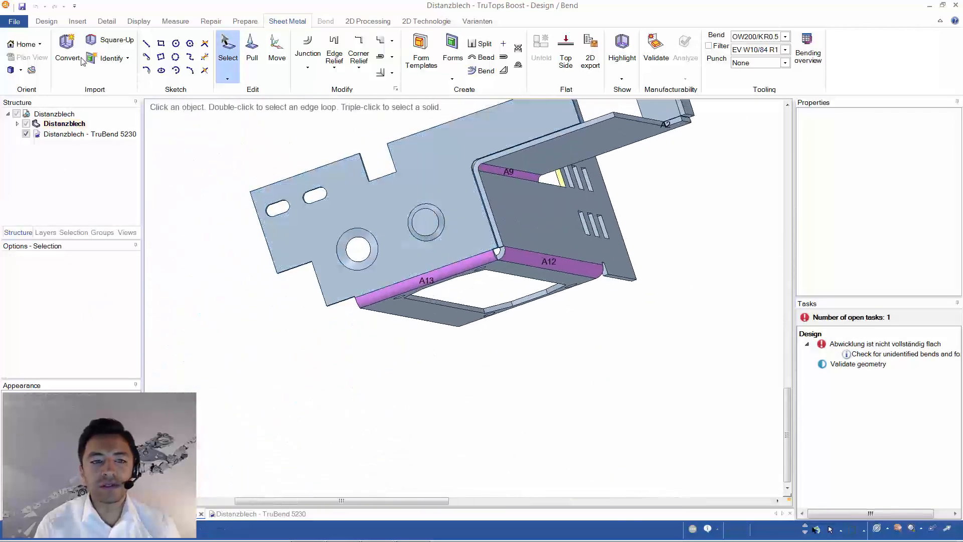
pyautogui.click(173, 21)
pyautogui.click(139, 21)
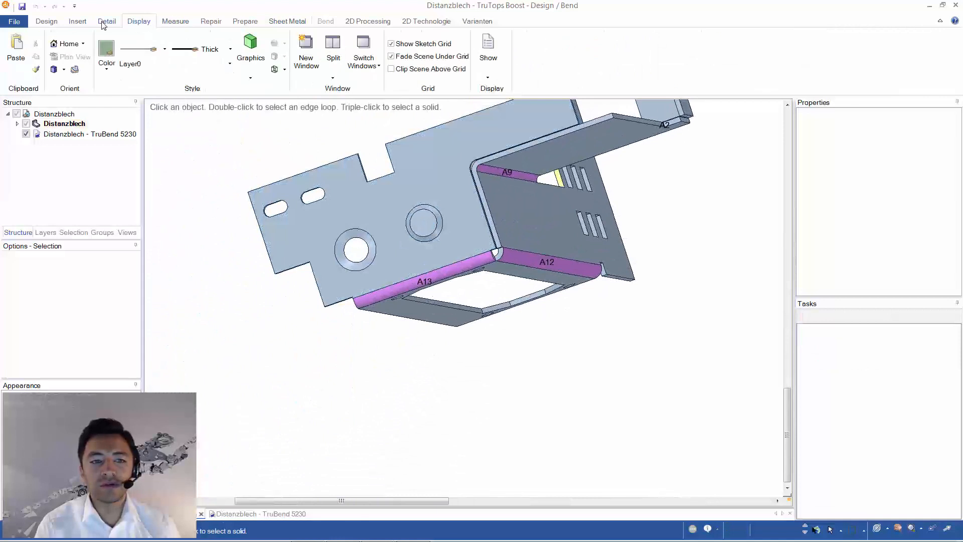
pyautogui.click(107, 21)
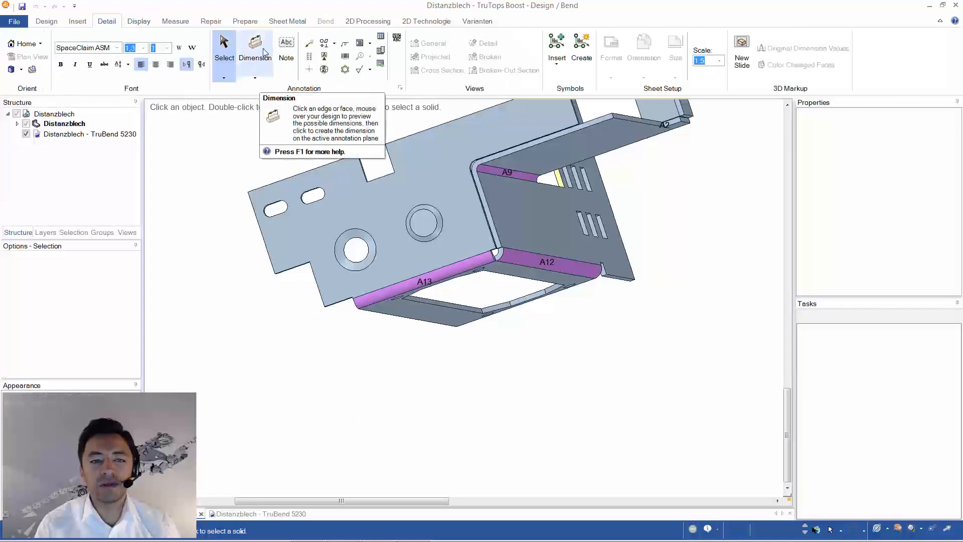
pyautogui.click(286, 51)
pyautogui.click(364, 210)
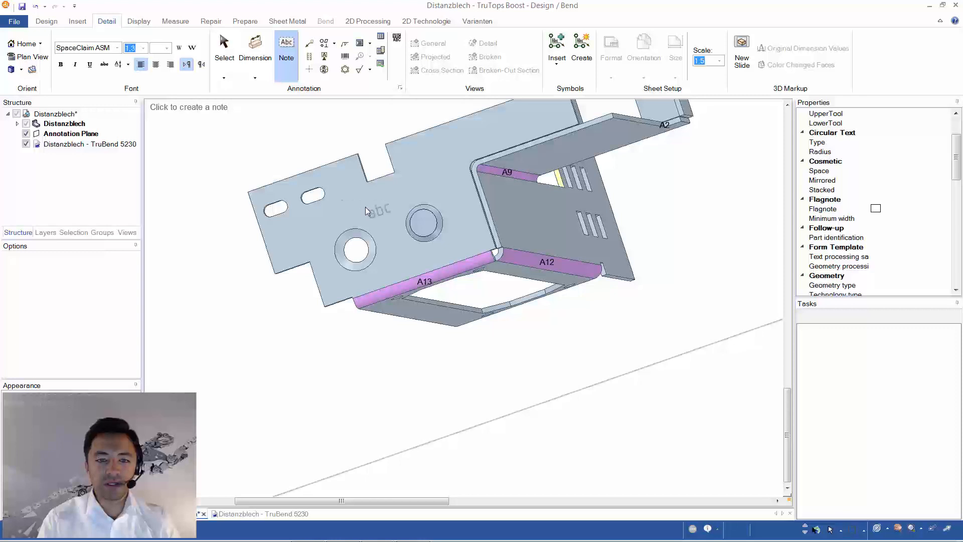
pyautogui.click(365, 206)
pyautogui.write('Engraving')
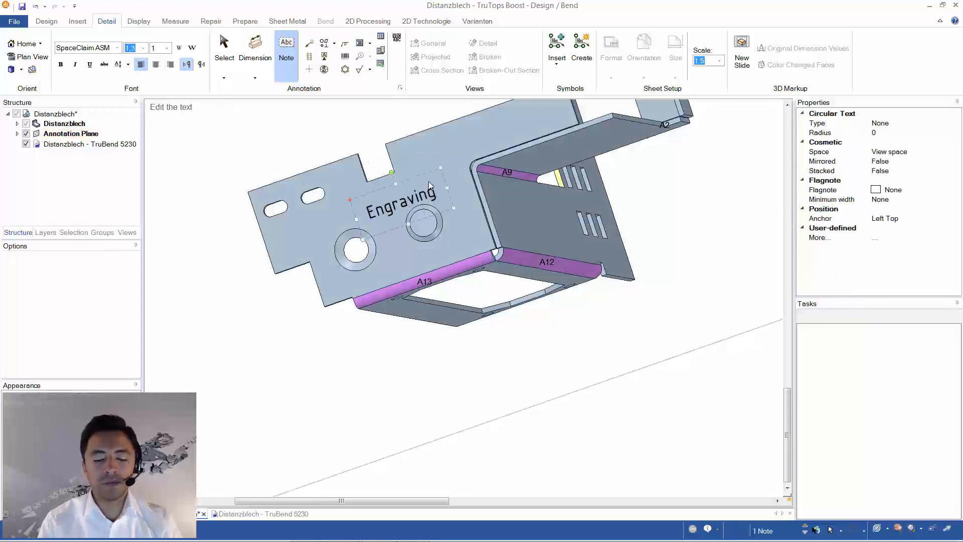
pyautogui.write('s')
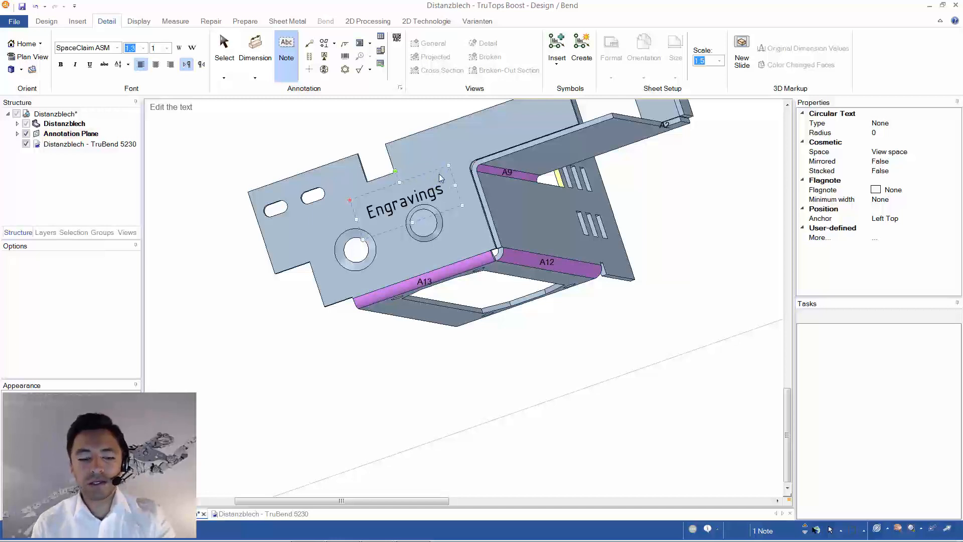
pyautogui.press('BackSpace')
pyautogui.click(439, 164)
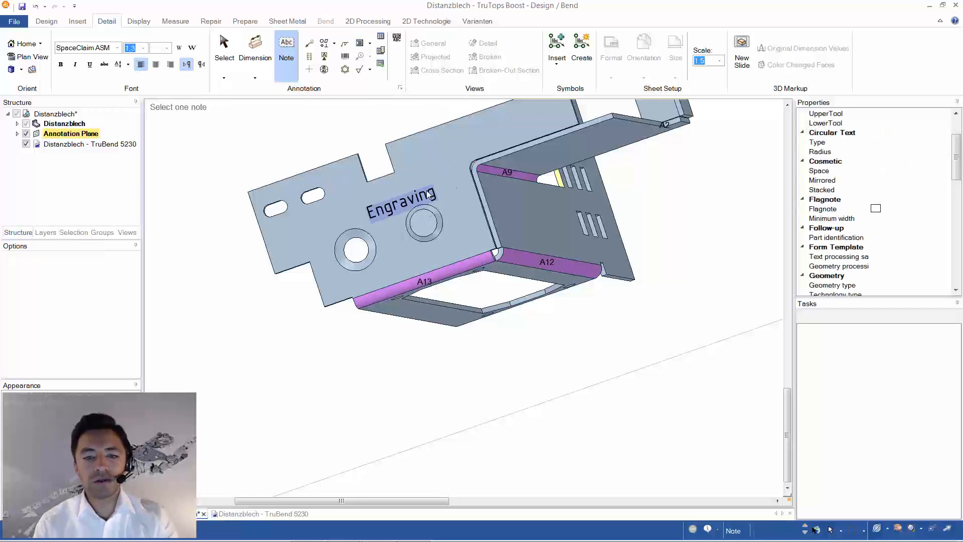
# - Convert the "Engraving" note on the annotation plane to a lightweight note of type Engraving
pyautogui.click(427, 192)
pyautogui.click(55, 133)
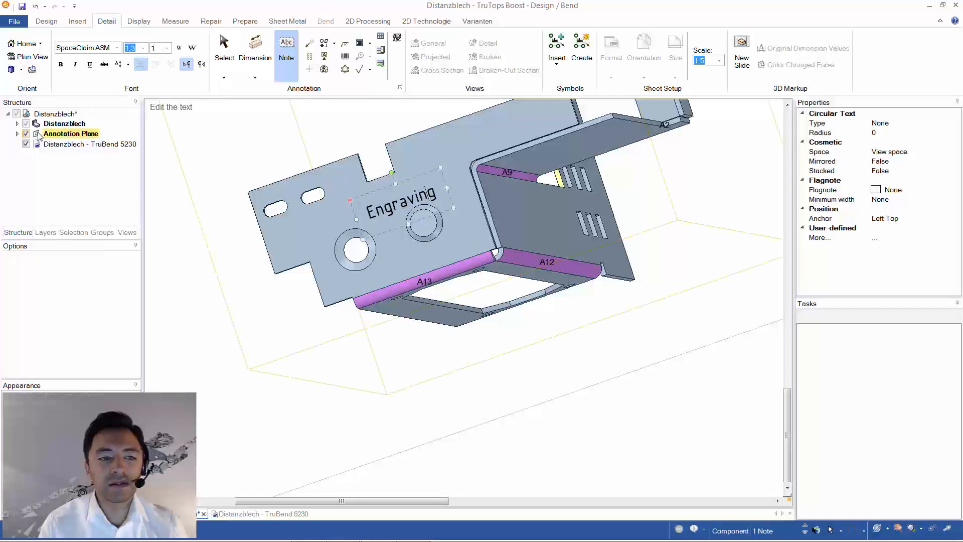
pyautogui.rightClick(48, 135)
pyautogui.click(17, 133)
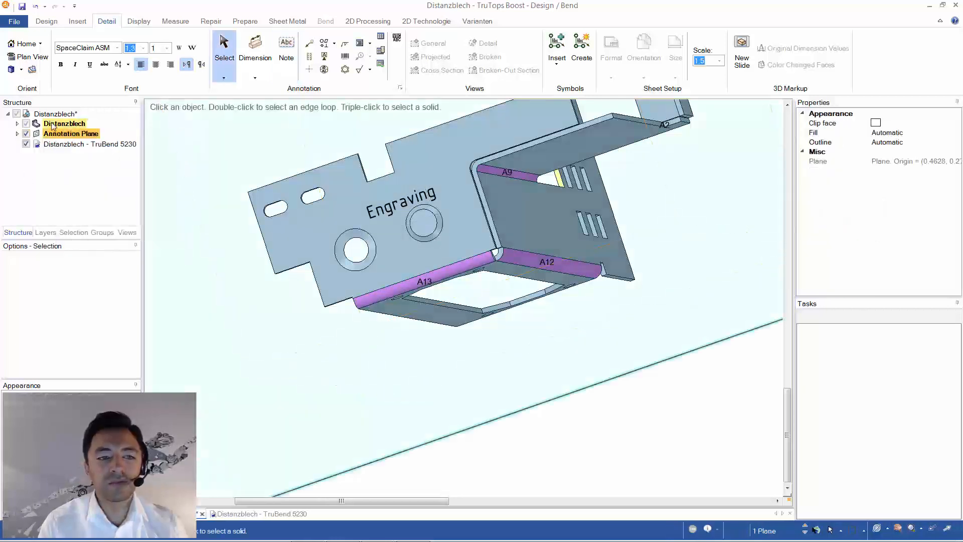
pyautogui.click(18, 134)
pyautogui.rightClick(64, 146)
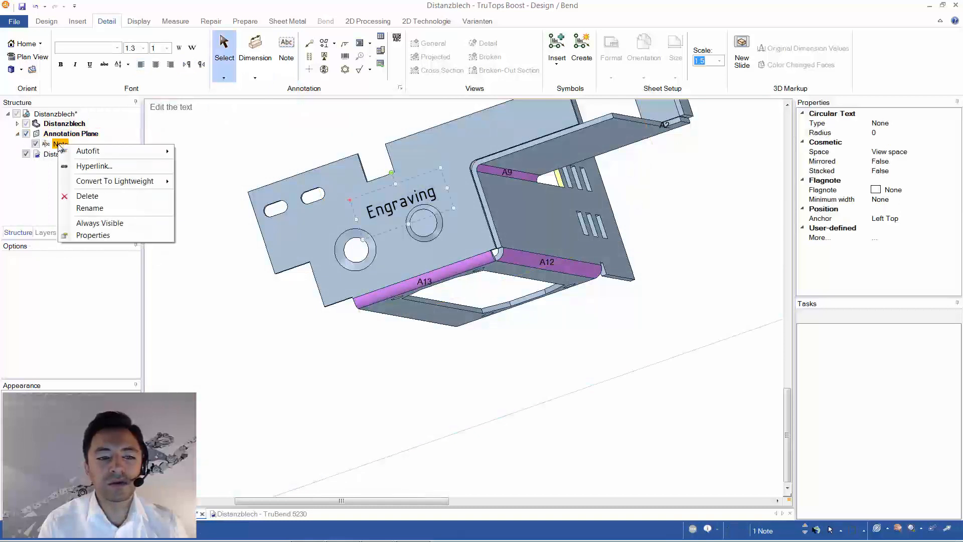
pyautogui.moveTo(91, 185)
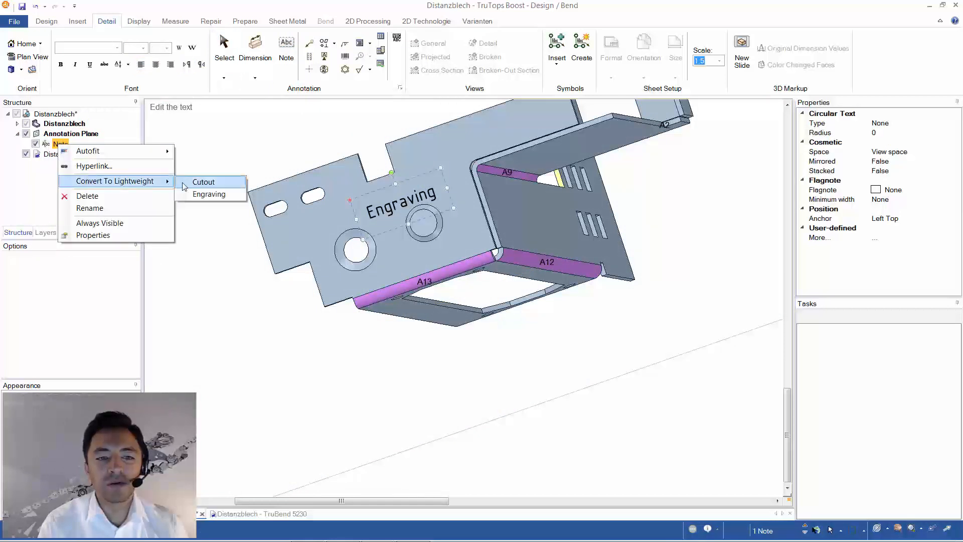
pyautogui.click(201, 194)
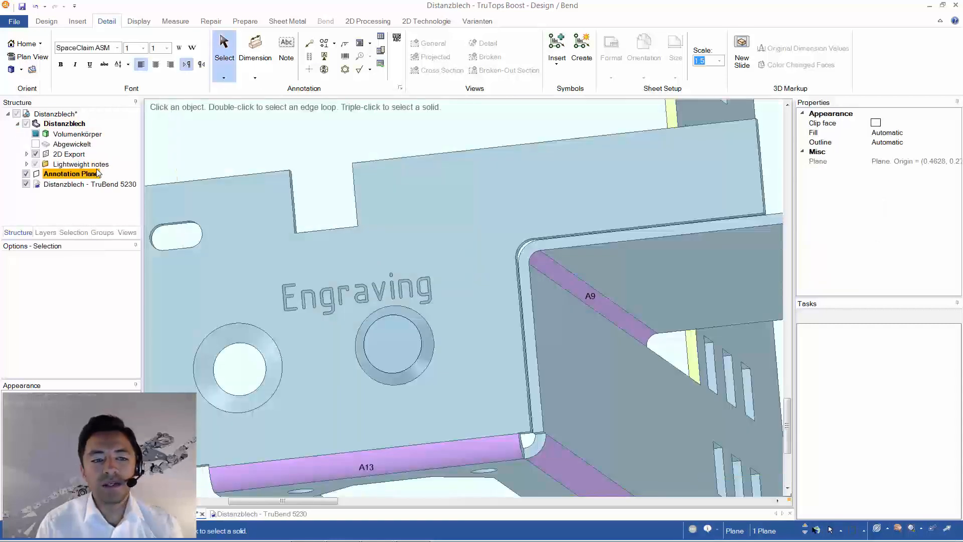
# - Review the options for the lightweight notes of Distanzblech and close the design
pyautogui.click(93, 167)
pyautogui.rightClick(93, 167)
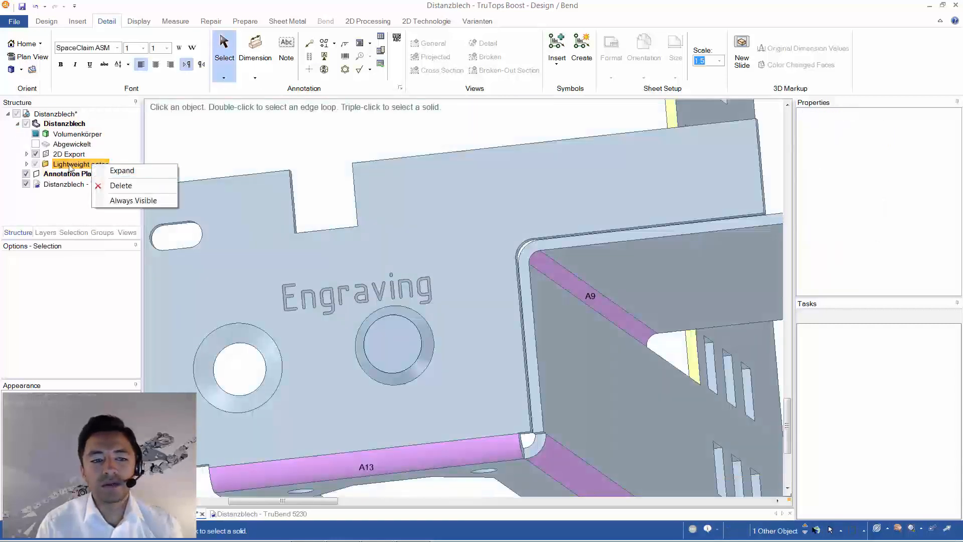
pyautogui.click(78, 167)
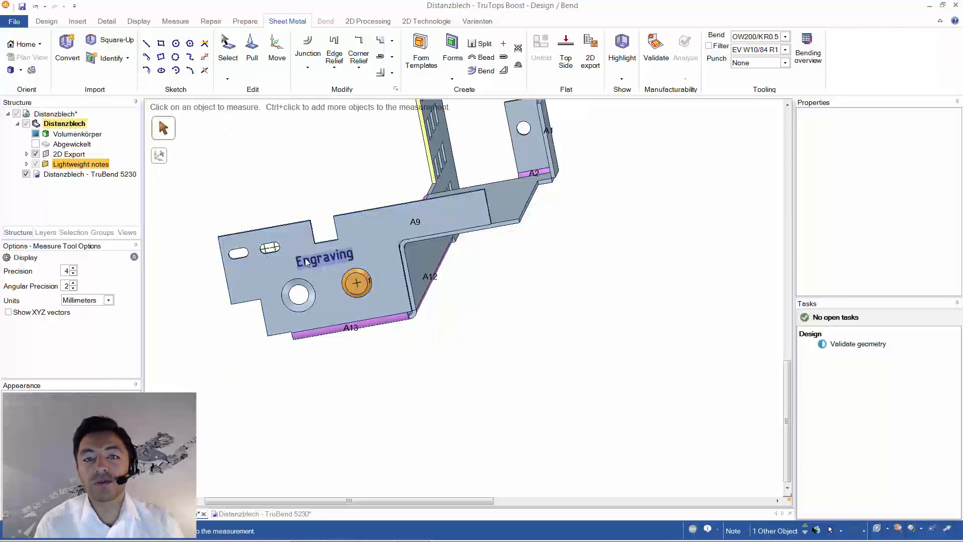
pyautogui.click(956, 5)
pyautogui.click(451, 320)
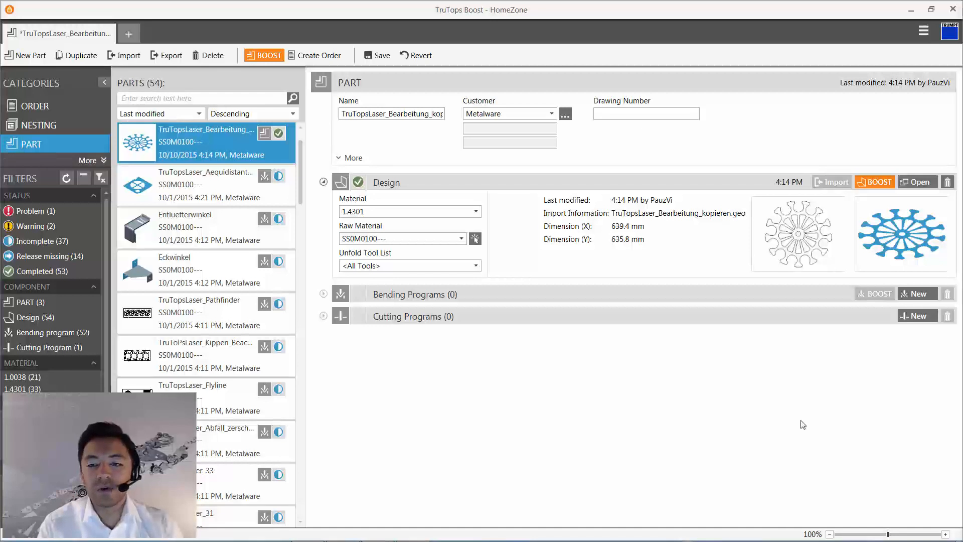
# - Add a cutting program to the TruTopsLaser_Bearbeitung_kopieren part for machine TruLaser 3030 (L49) with angular positions 0°;90°
pyautogui.click(918, 316)
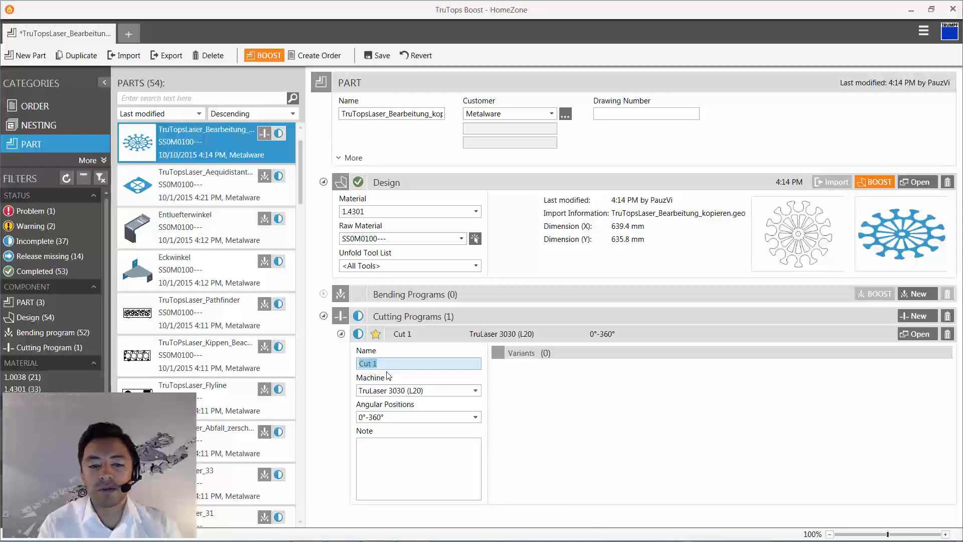
pyautogui.click(475, 391)
pyautogui.click(441, 409)
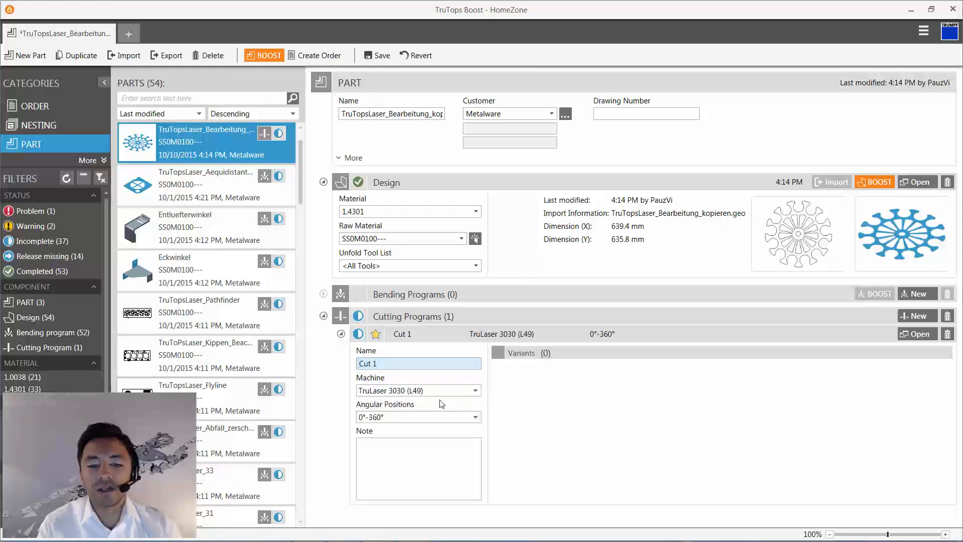
pyautogui.click(478, 418)
pyautogui.click(449, 453)
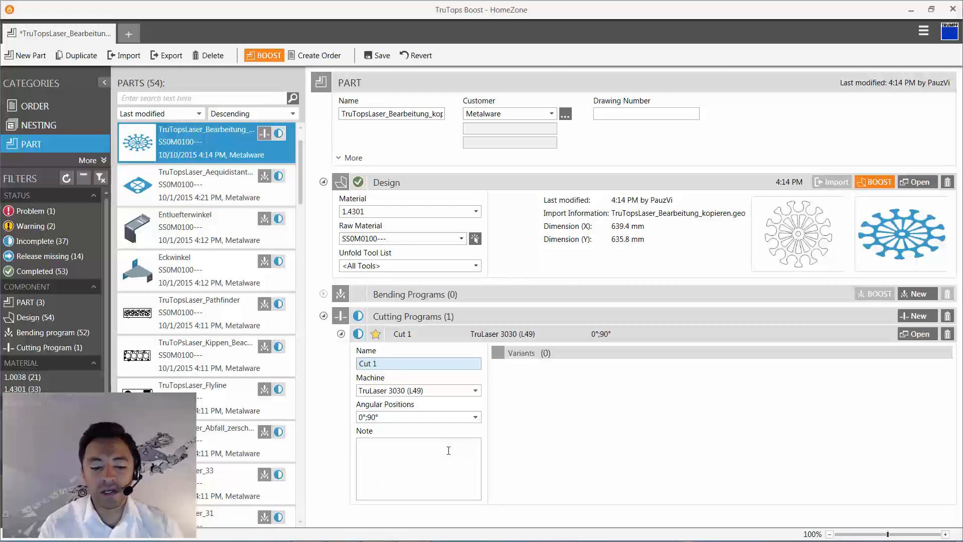
# - Enter the note "rolling direction" for the cutting program and set its angular positions to 0°;180°
pyautogui.click(448, 451)
pyautogui.write('roll')
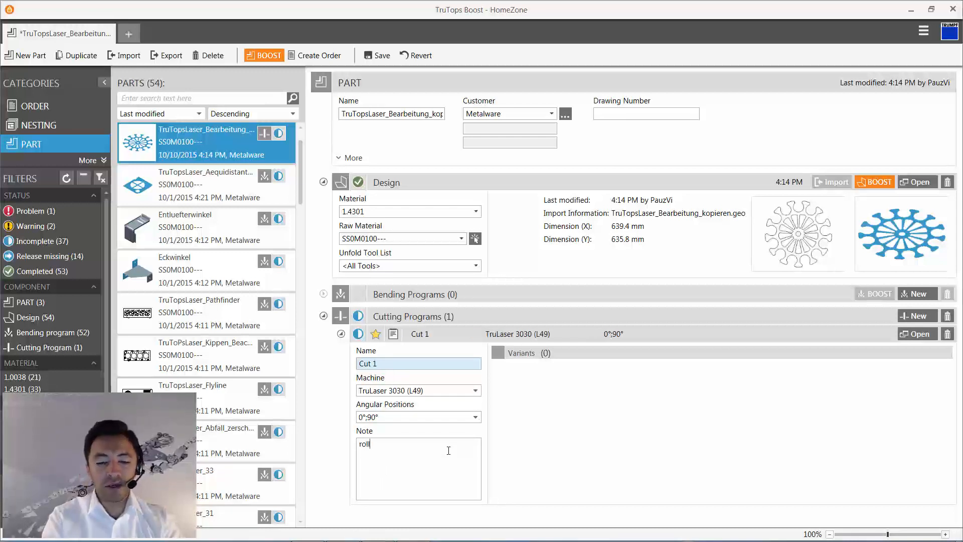
pyautogui.write('ing ')
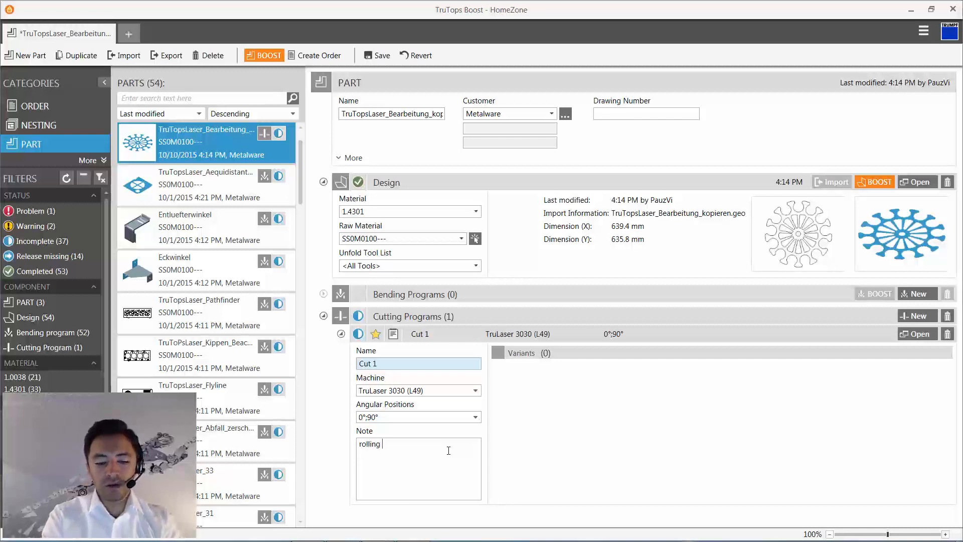
pyautogui.write('direction')
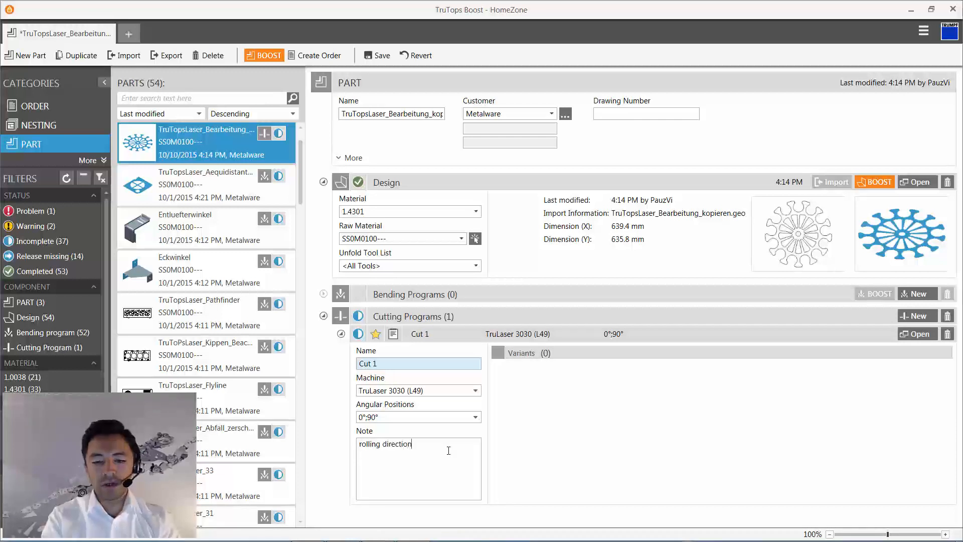
pyautogui.click(474, 417)
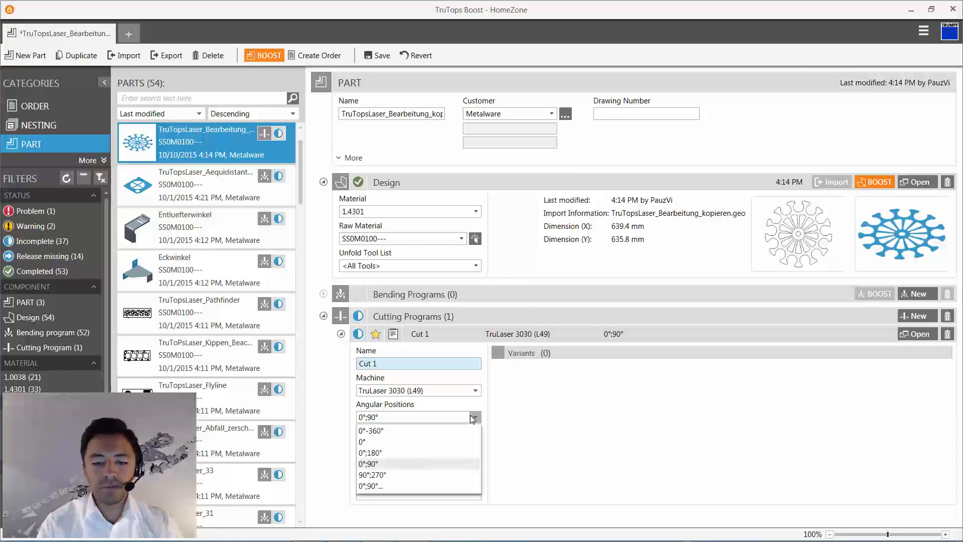
pyautogui.click(443, 454)
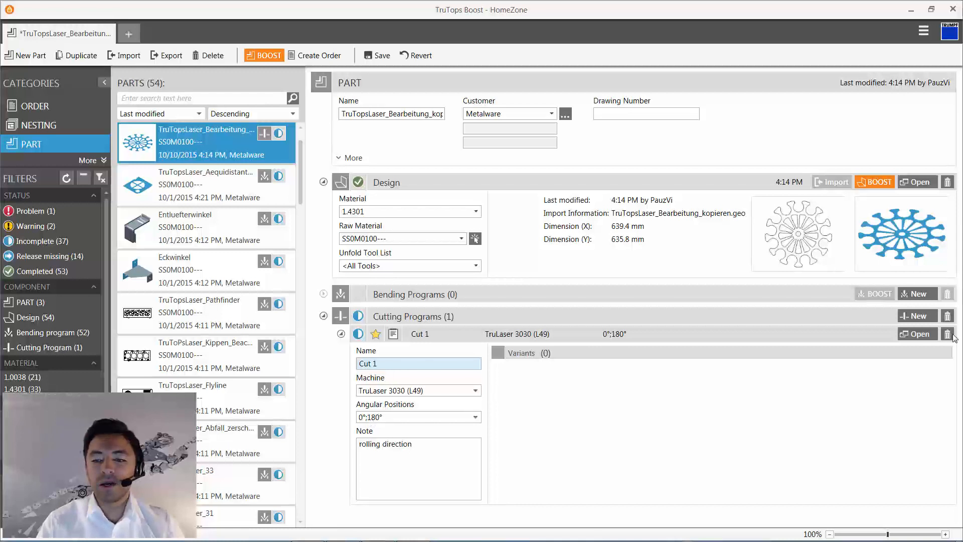
# - Open cutting program Cut 1 with nitrogen technology table SS010MD0-N2S0-30-2 and process rule PierceLine: Standard
pyautogui.click(923, 334)
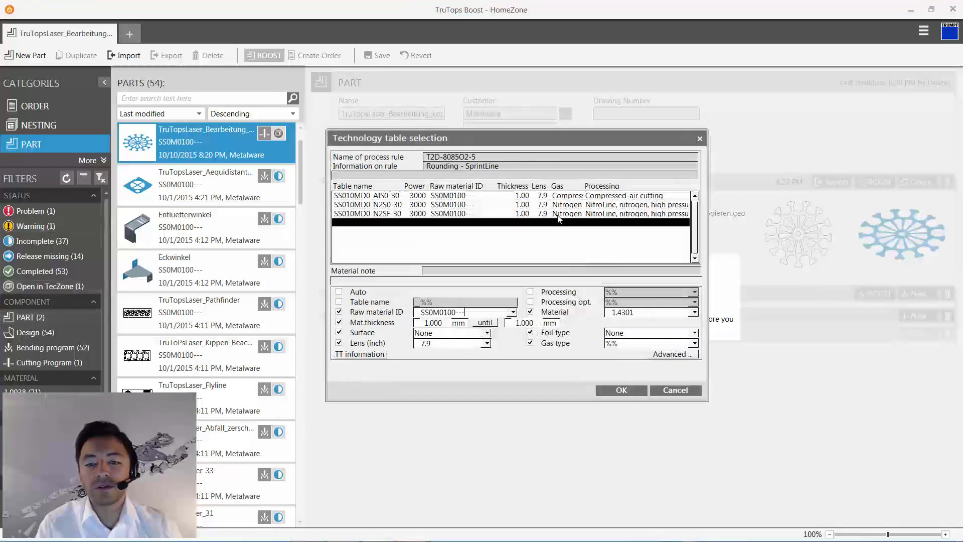
pyautogui.click(561, 214)
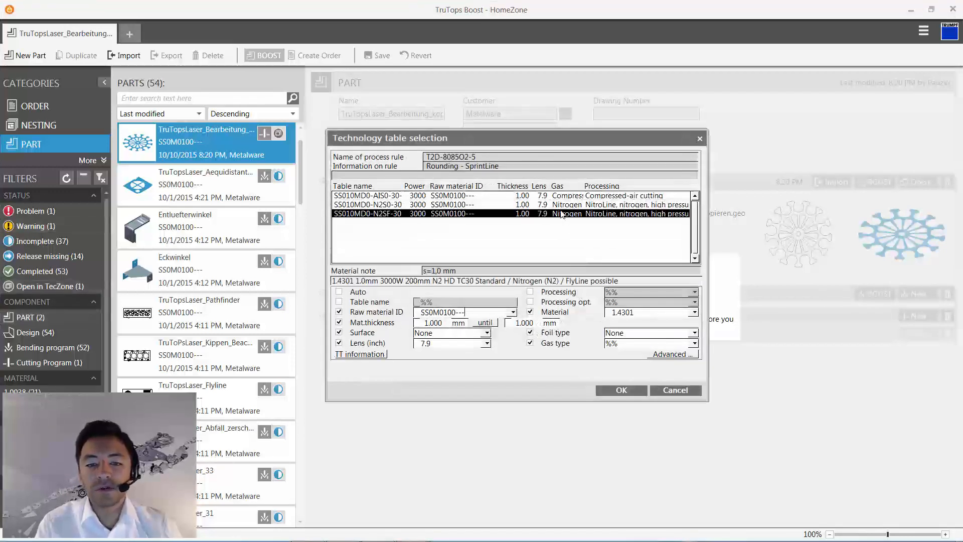
pyautogui.click(553, 206)
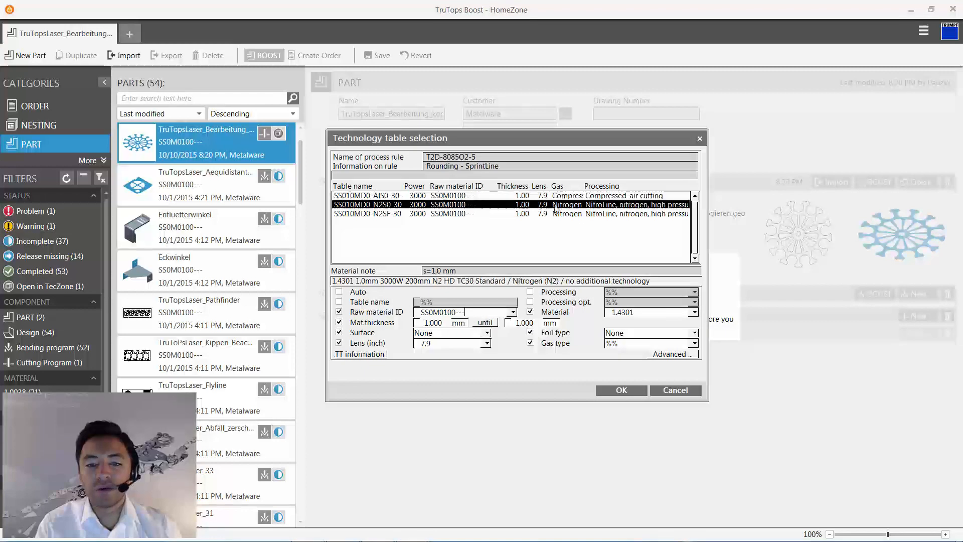
pyautogui.rightClick(554, 207)
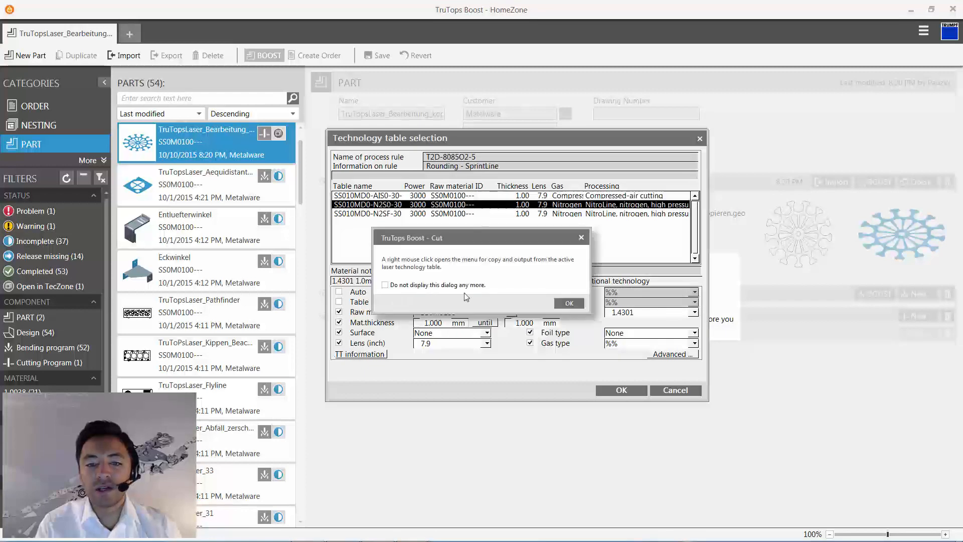
pyautogui.click(568, 303)
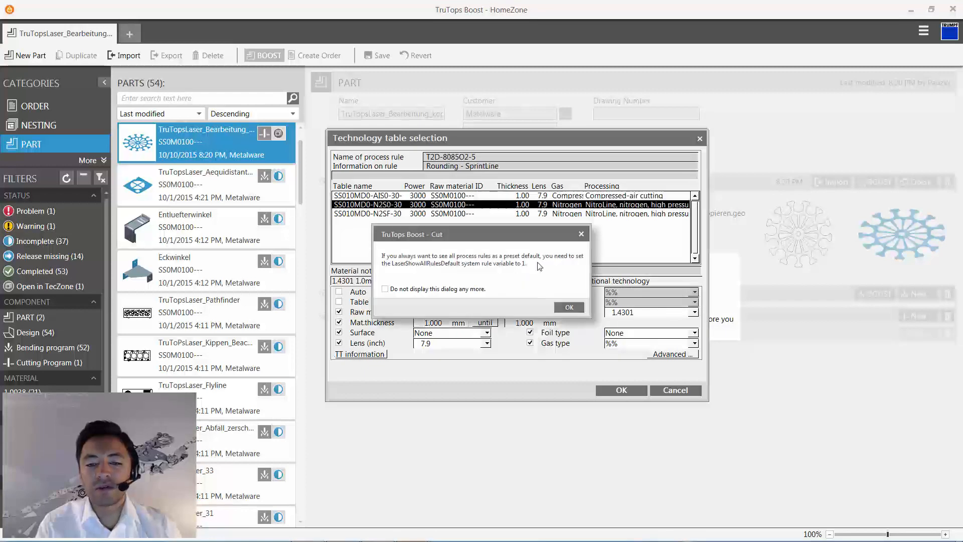
pyautogui.click(574, 304)
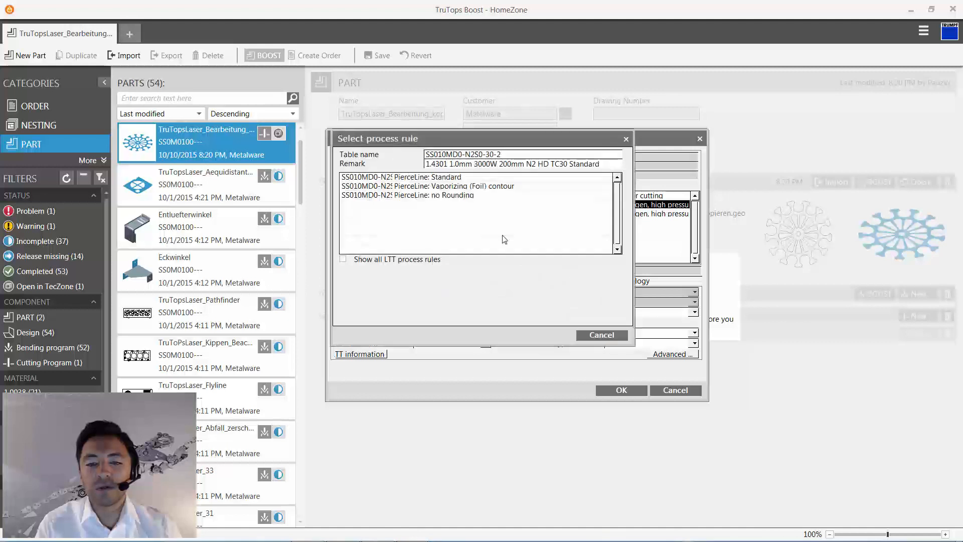
pyautogui.click(450, 181)
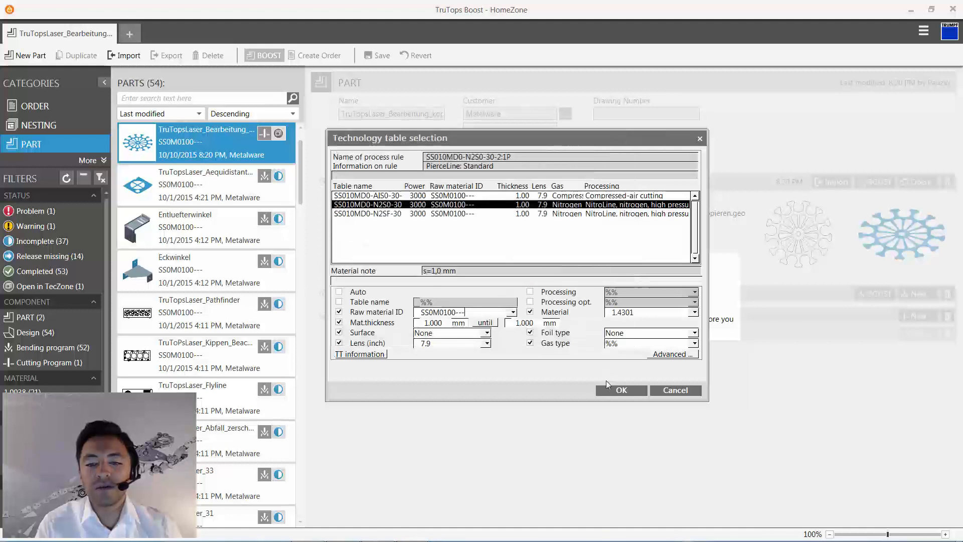
pyautogui.click(619, 390)
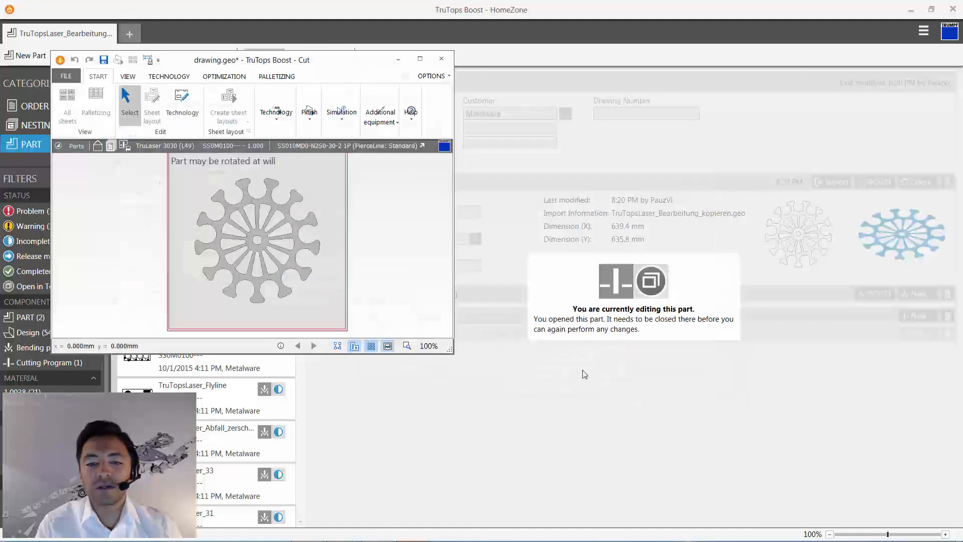
# - Maximize the cutting program window and generate the processings for the wheel-shaped part
pyautogui.doubleClick(312, 64)
pyautogui.scroll(9, 478, 323)
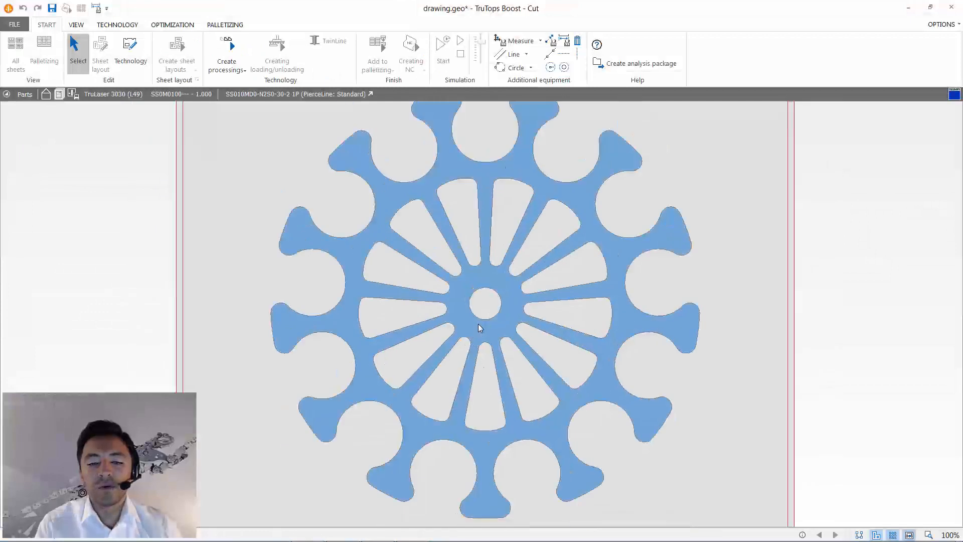
pyautogui.scroll(-2, 479, 324)
pyautogui.scroll(-3, 479, 323)
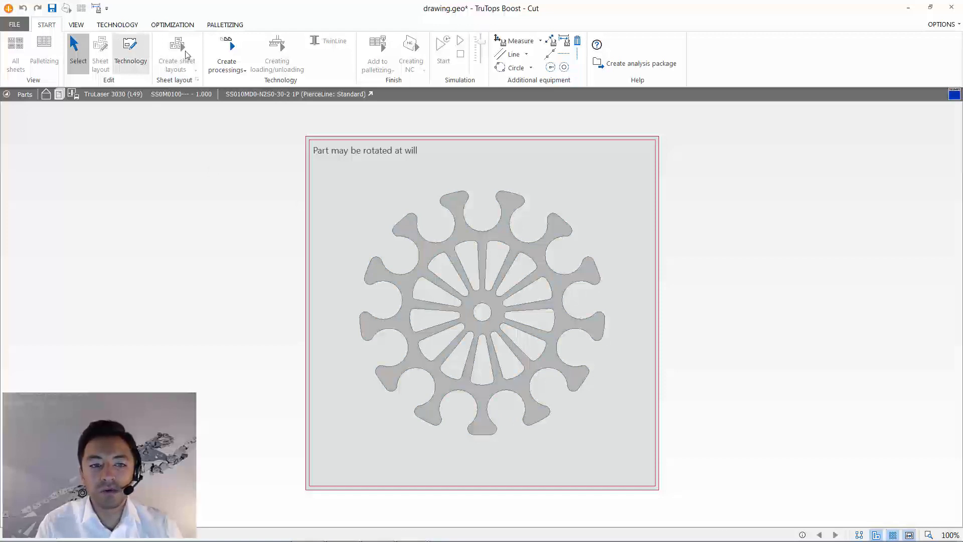
pyautogui.click(221, 52)
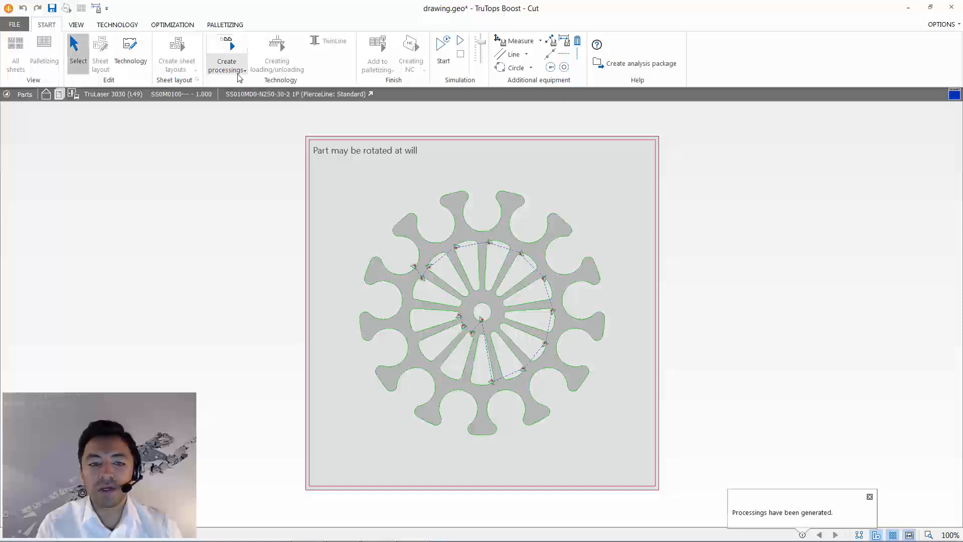
# - Reposition the approach paths to the middle of the spoke openings' outer arcs and to the upper notch of the outer contour
pyautogui.click(123, 48)
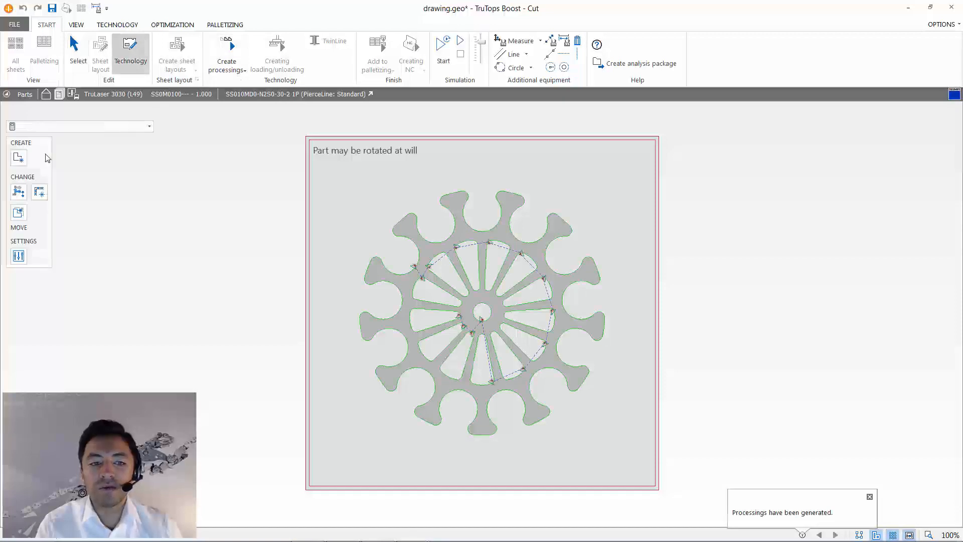
pyautogui.click(18, 192)
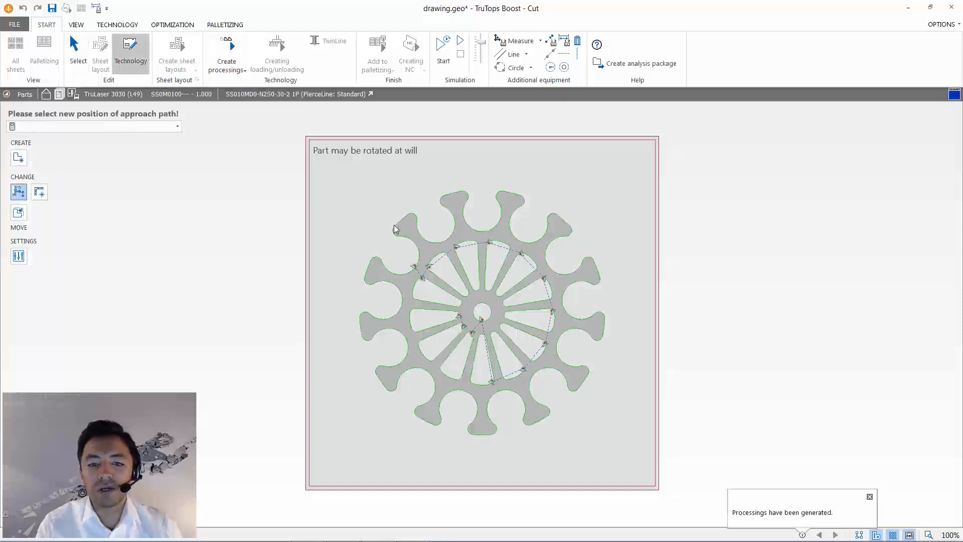
pyautogui.click(472, 247)
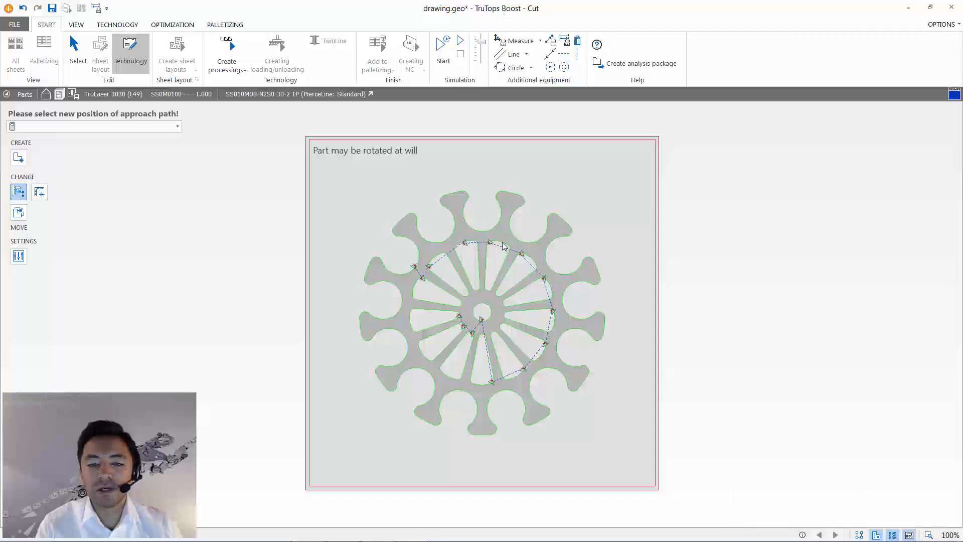
pyautogui.click(531, 262)
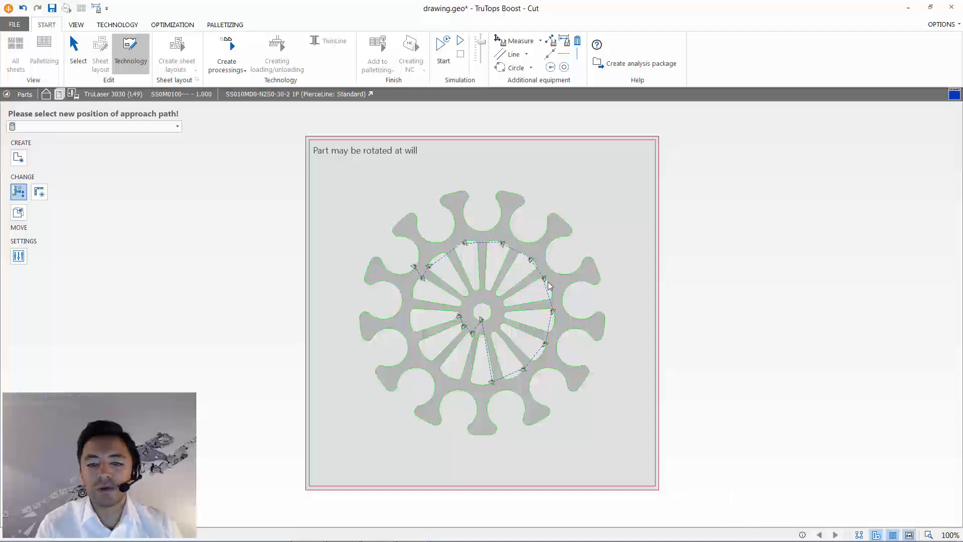
pyautogui.click(554, 323)
pyautogui.click(550, 287)
pyautogui.click(542, 355)
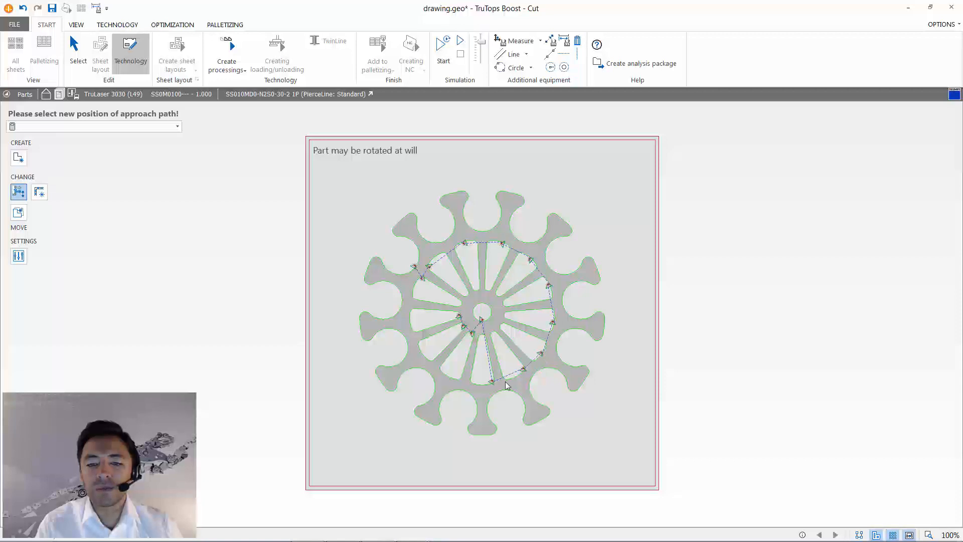
pyautogui.click(516, 377)
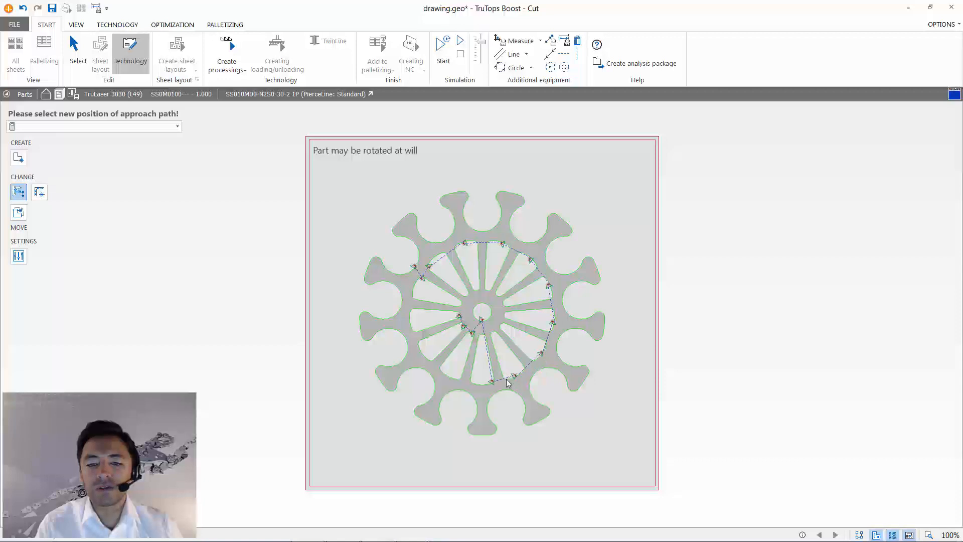
pyautogui.click(482, 385)
pyautogui.click(450, 378)
pyautogui.click(420, 352)
pyautogui.click(411, 324)
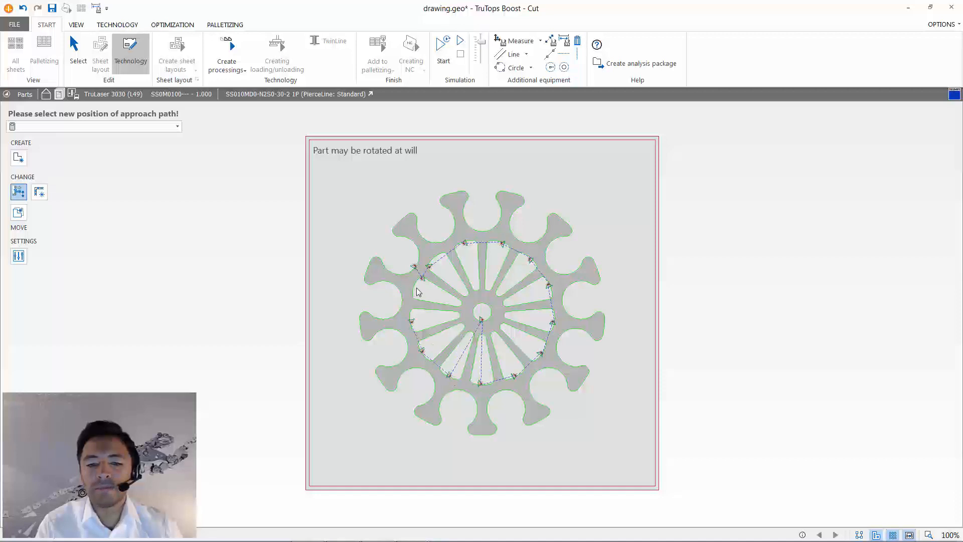
pyautogui.click(416, 287)
pyautogui.click(481, 231)
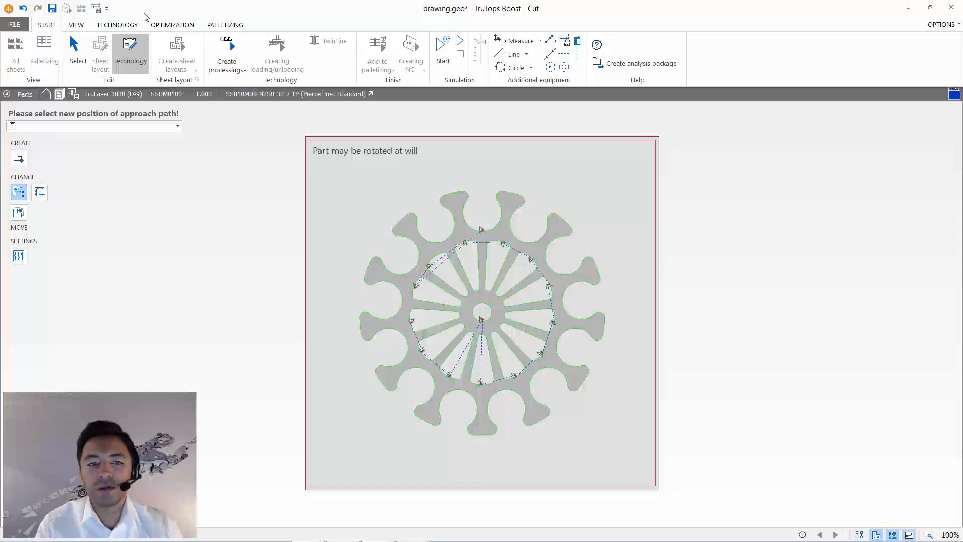
# - Run an automatic optimization of the part with contour optimization, Observe tilting and Modify approaching enabled
pyautogui.click(175, 27)
pyautogui.click(165, 50)
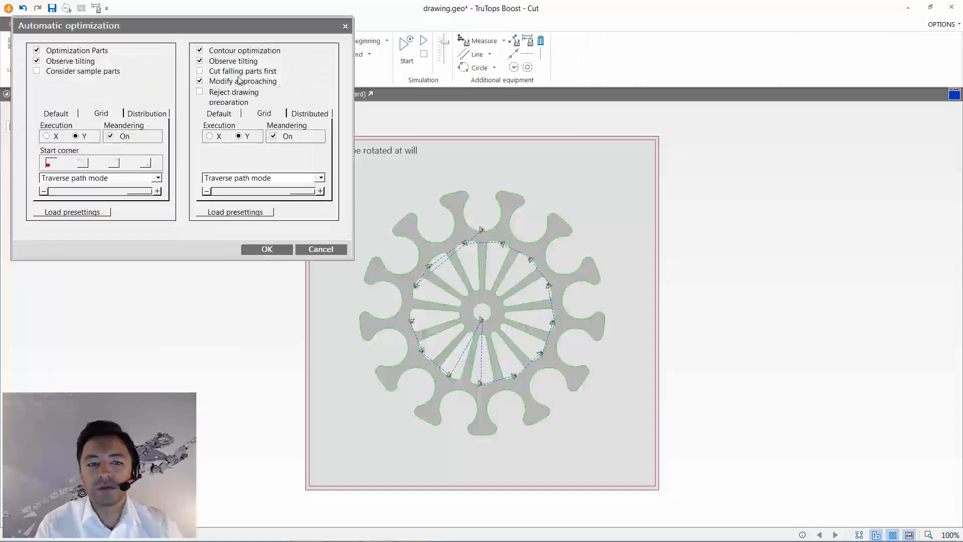
pyautogui.click(255, 251)
# - Simulate the cutting sequence at a higher speed and stop the simulation
pyautogui.scroll(5, 480, 307)
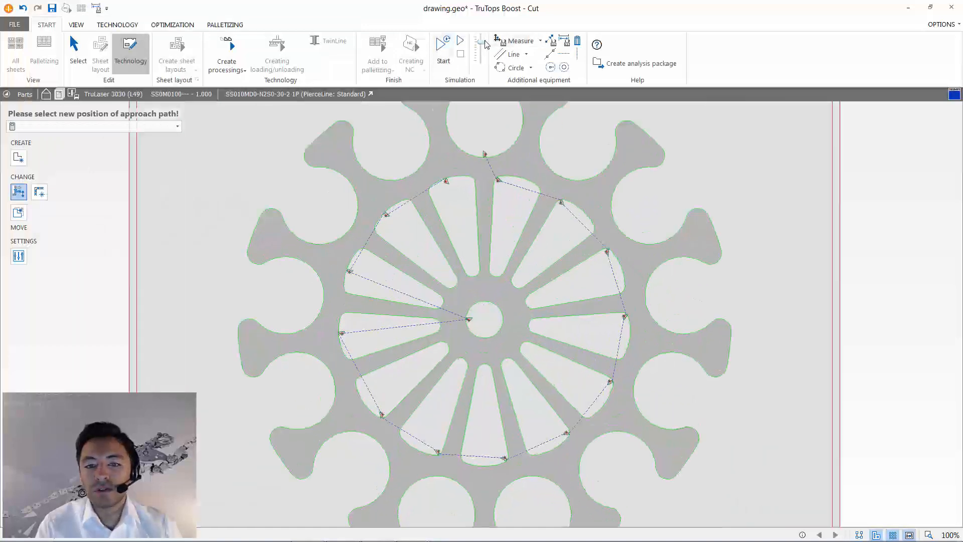
pyautogui.click(444, 52)
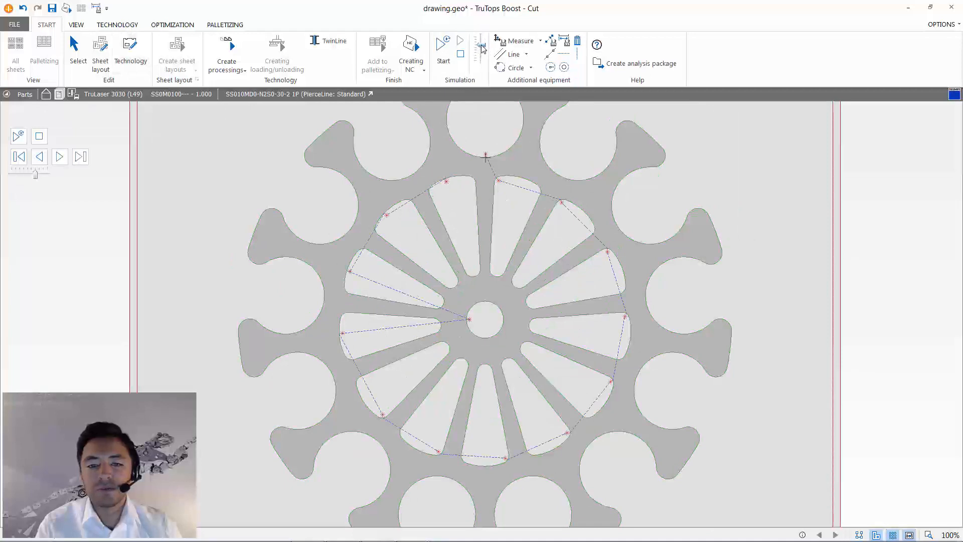
pyautogui.moveTo(482, 46); pyautogui.dragTo(482, 41)
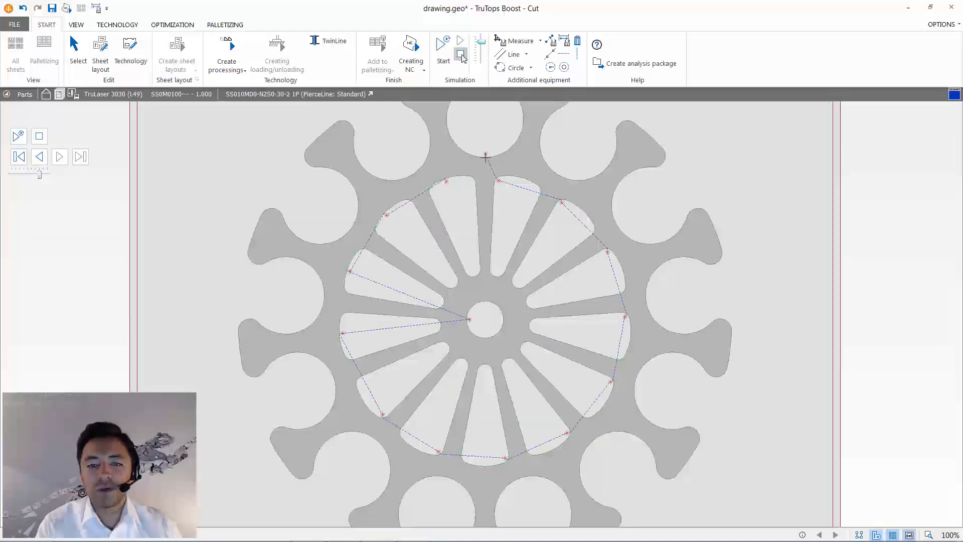
pyautogui.click(462, 55)
# - Close the cutting program and save the latest changes
pyautogui.scroll(-3, 511, 210)
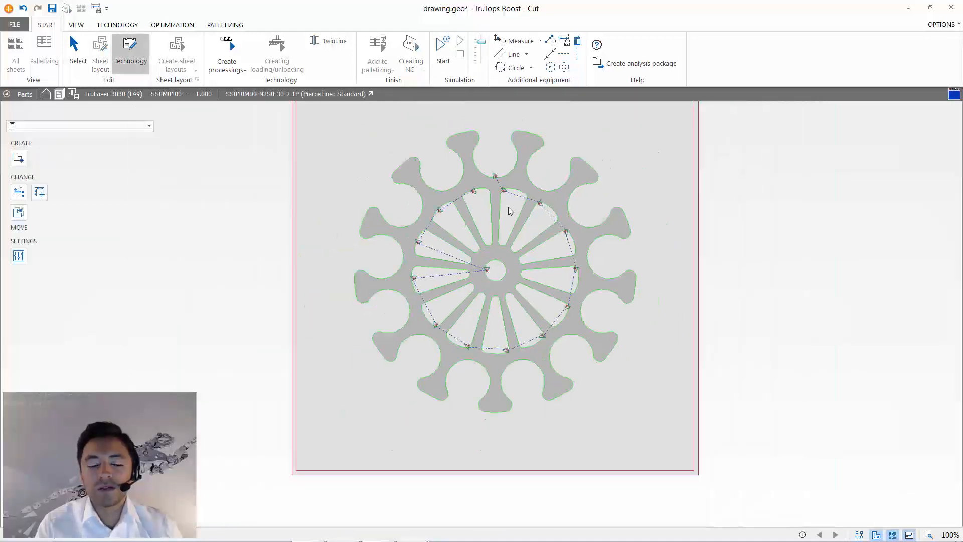
pyautogui.click(952, 9)
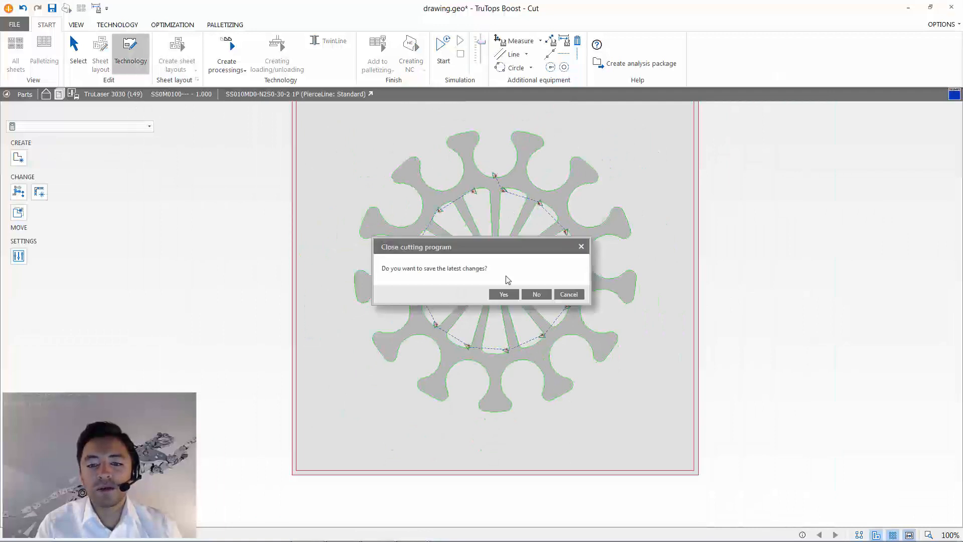
pyautogui.click(502, 294)
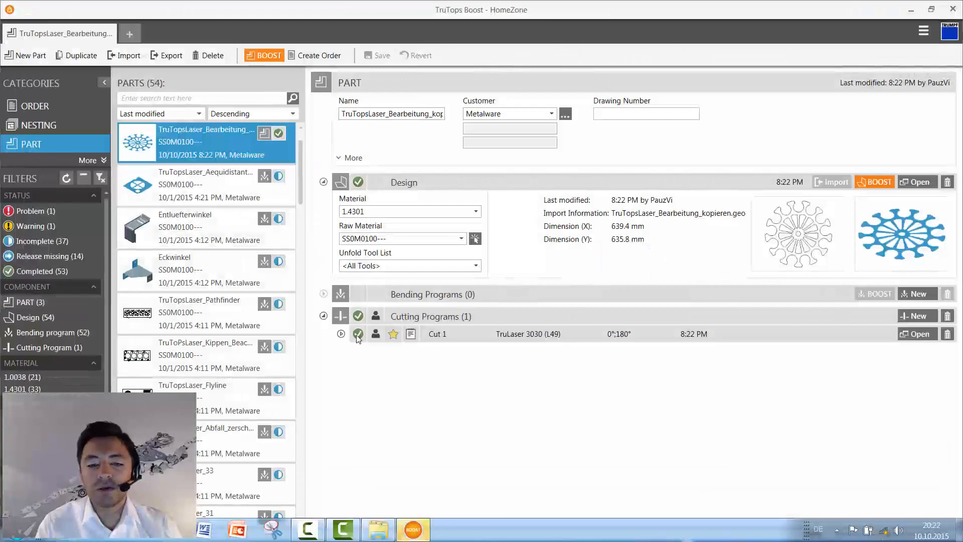
# - Examine the Cut 1 cutting program's details, variant, note and status markers, and collapse its entry
pyautogui.click(341, 333)
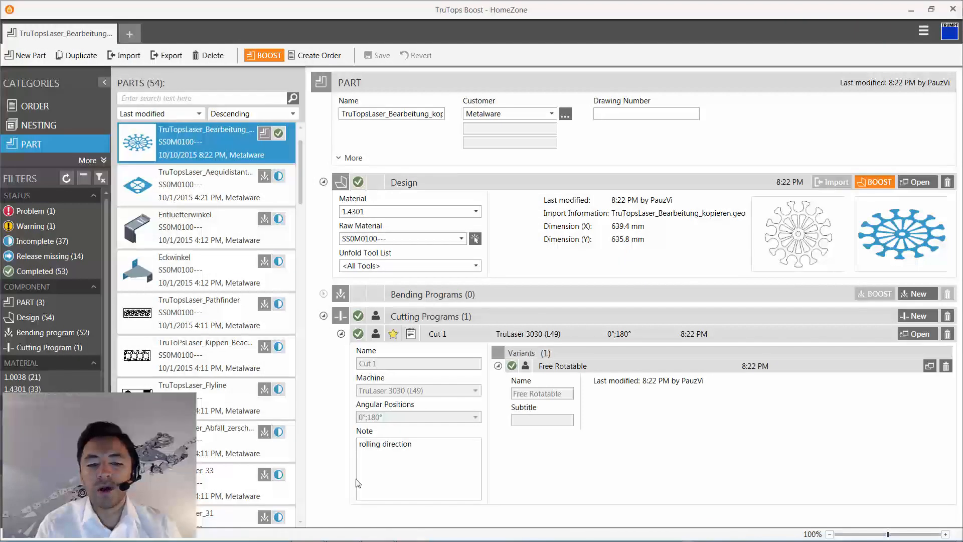
pyautogui.click(498, 366)
pyautogui.moveTo(415, 337)
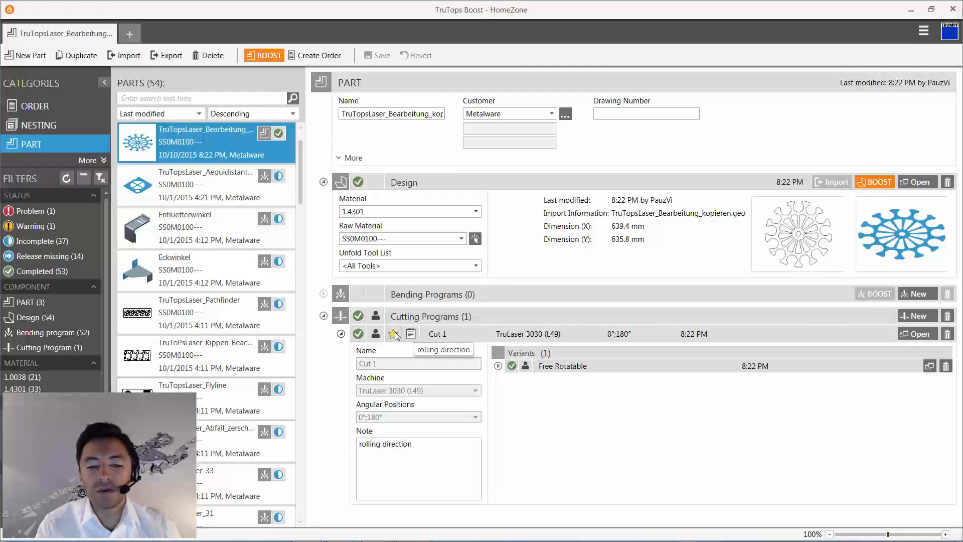
pyautogui.moveTo(376, 340)
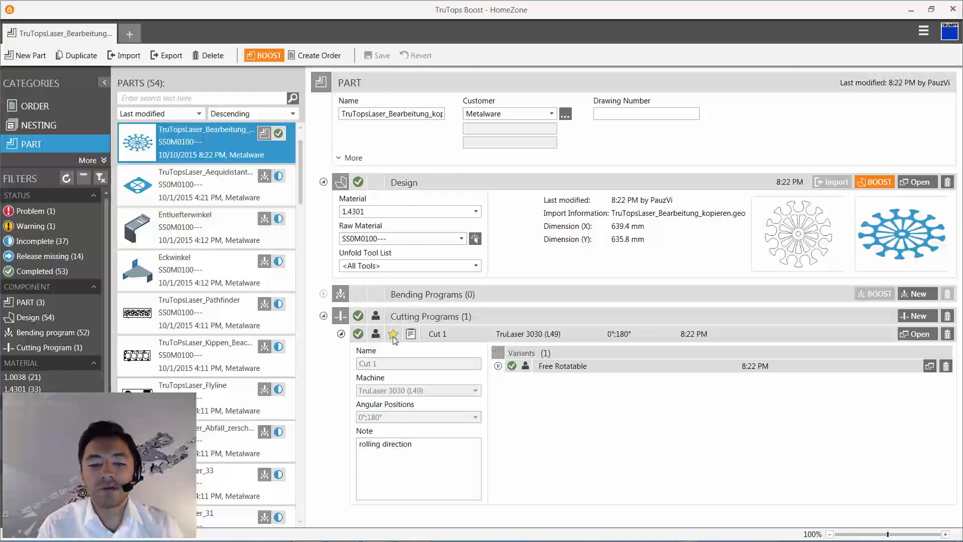
pyautogui.click(341, 334)
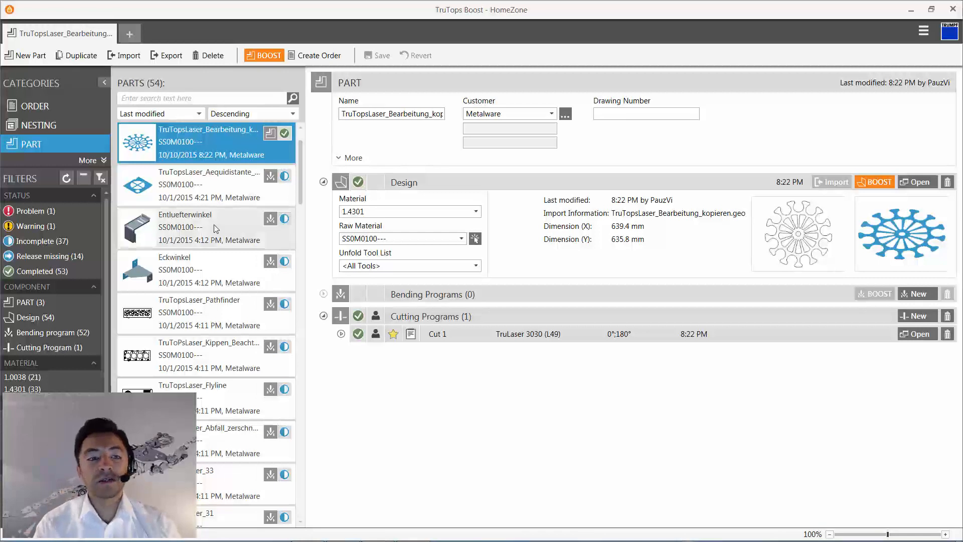
# - Open the sheet program of nesting JOB16 and display the sheet filled with the C-shaped TruTopsLaser_18 parts
pyautogui.click(38, 125)
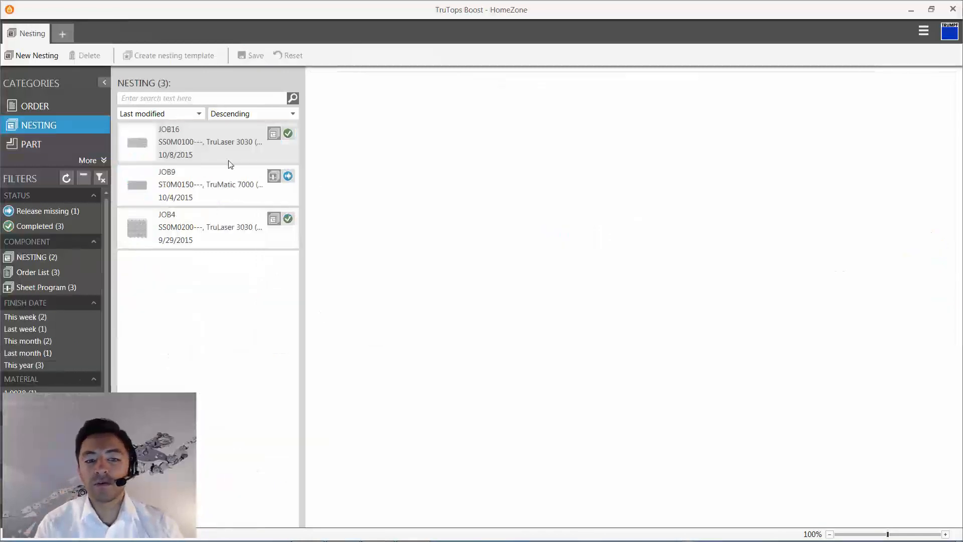
pyautogui.click(223, 150)
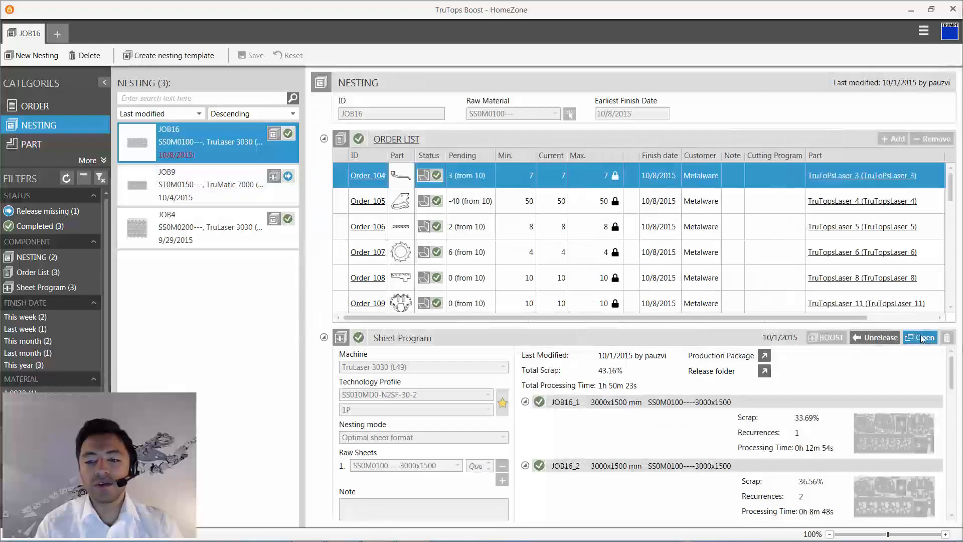
pyautogui.click(922, 338)
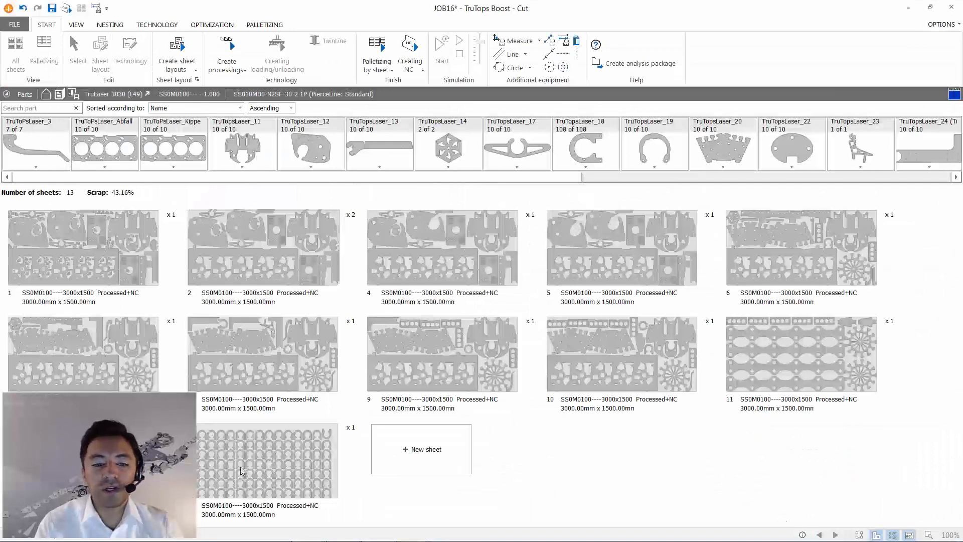
pyautogui.click(249, 468)
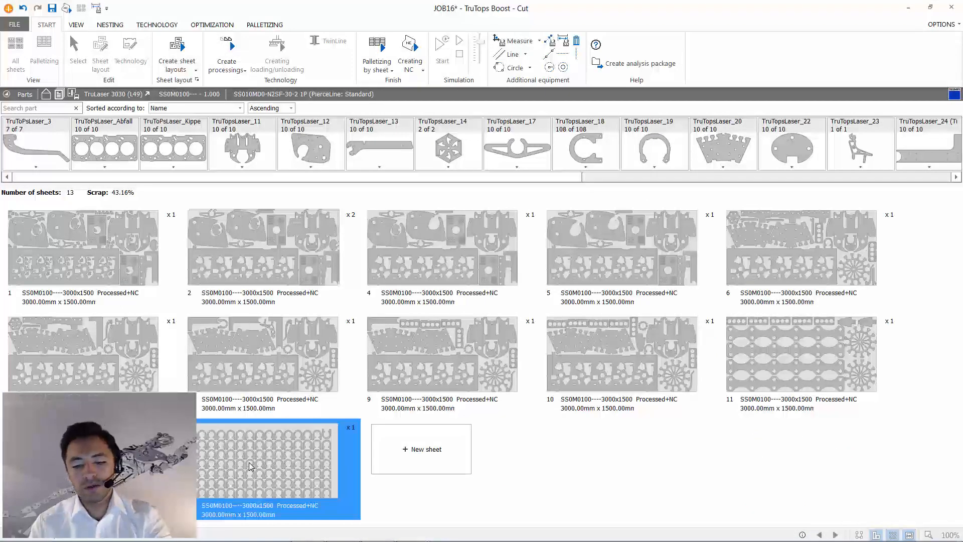
pyautogui.doubleClick(255, 464)
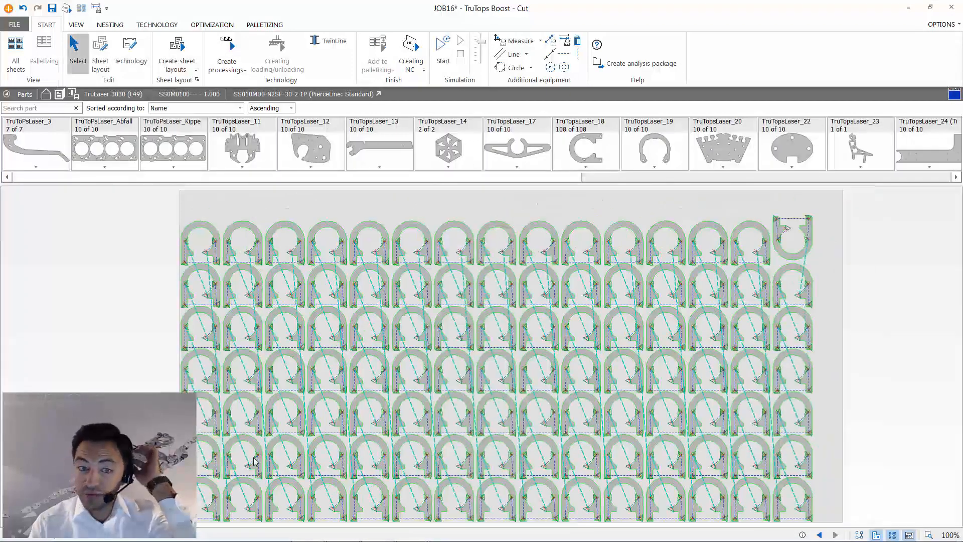
# - Delete all TruTopsLaser_18 parts from the sheet
pyautogui.moveTo(217, 253); pyautogui.dragTo(620, 407)
pyautogui.moveTo(796, 224); pyautogui.dragTo(186, 531)
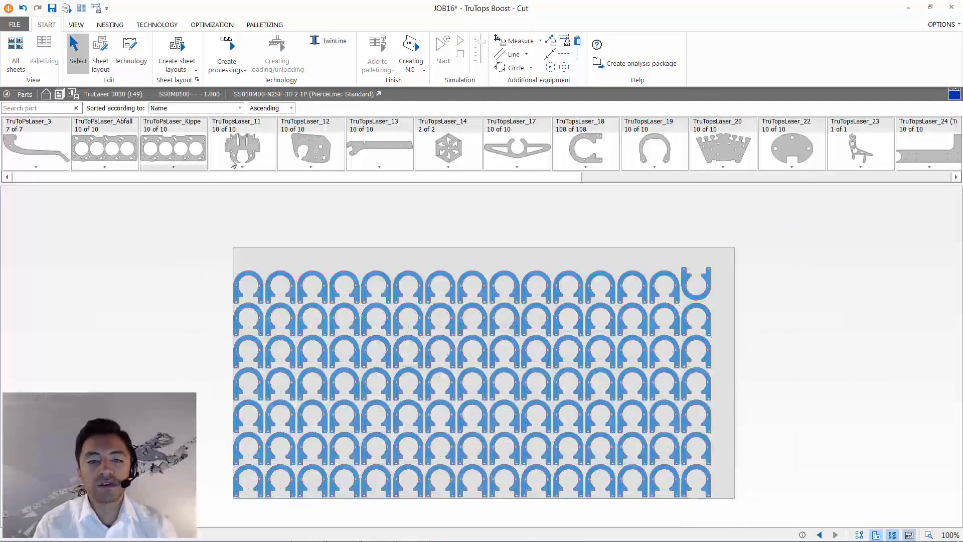
pyautogui.press('Delete')
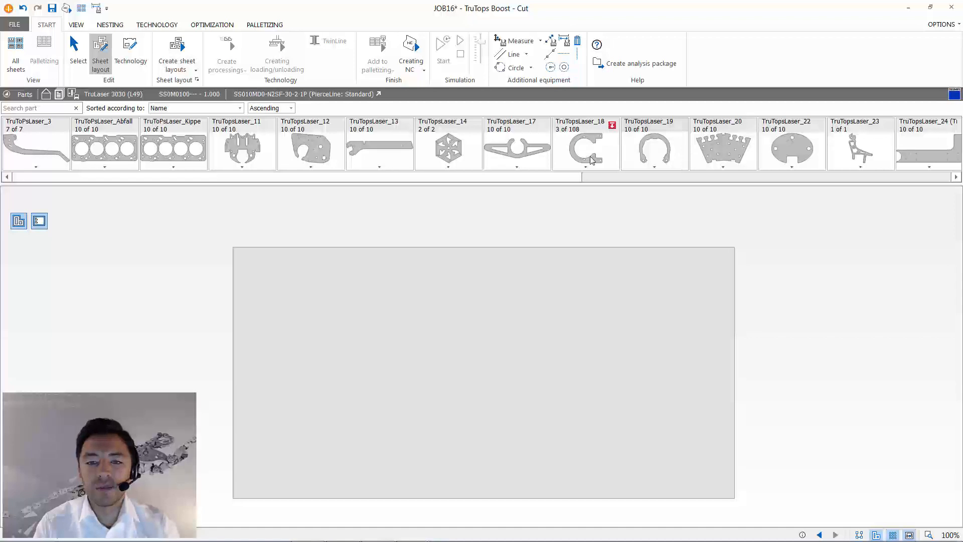
# - Place one TruTopsLaser_18 part in the sheet's upper-left corner, rotated so its opening faces downward
pyautogui.moveTo(590, 160); pyautogui.dragTo(273, 479)
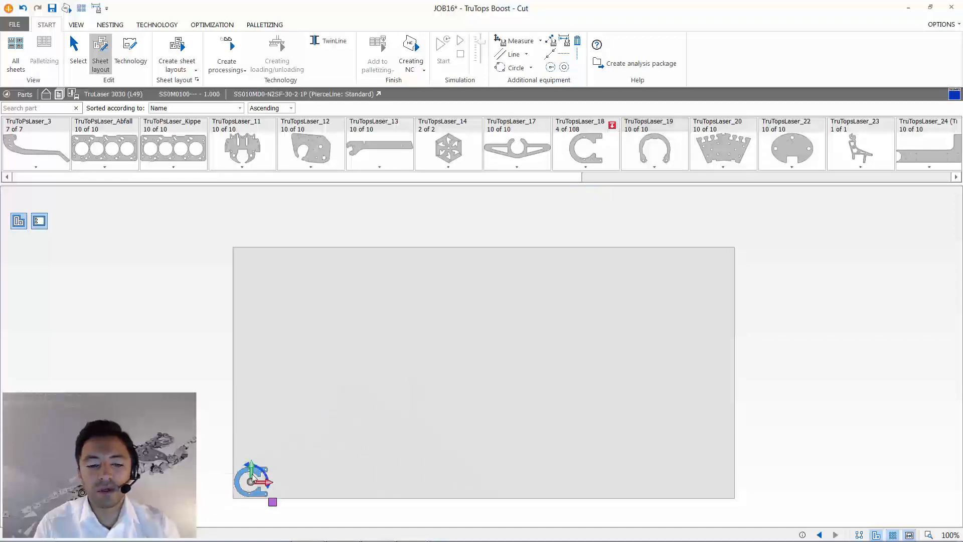
pyautogui.moveTo(241, 483); pyautogui.dragTo(273, 286)
pyautogui.moveTo(264, 253); pyautogui.dragTo(238, 221)
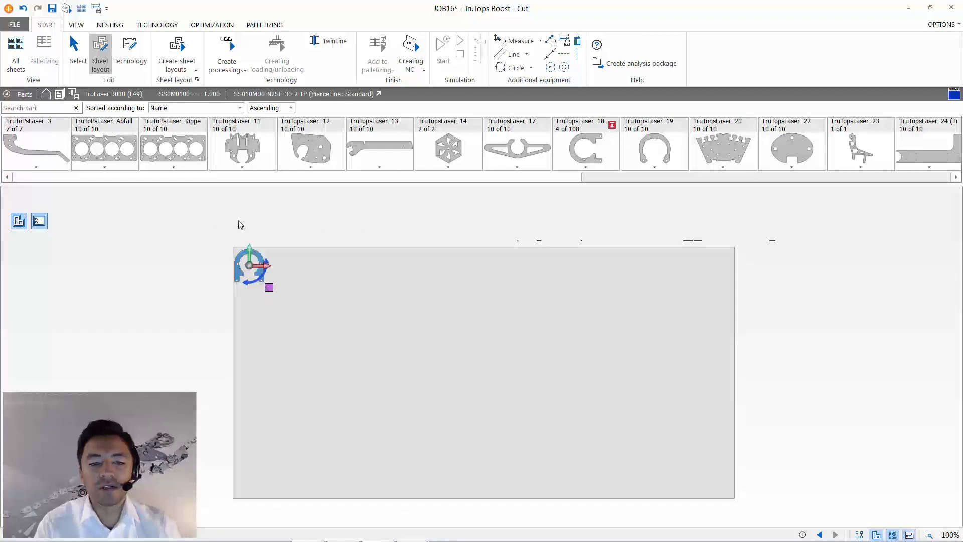
# - Multiply the placed part into a grid of 15 columns by 7 rows and create the processings automatically
pyautogui.moveTo(271, 290); pyautogui.dragTo(870, 502)
pyautogui.click(869, 498)
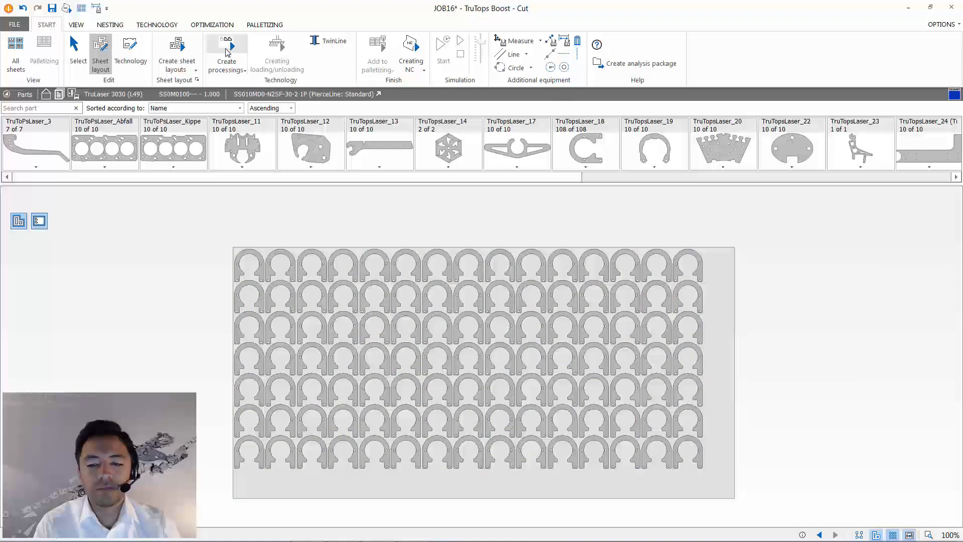
pyautogui.click(227, 52)
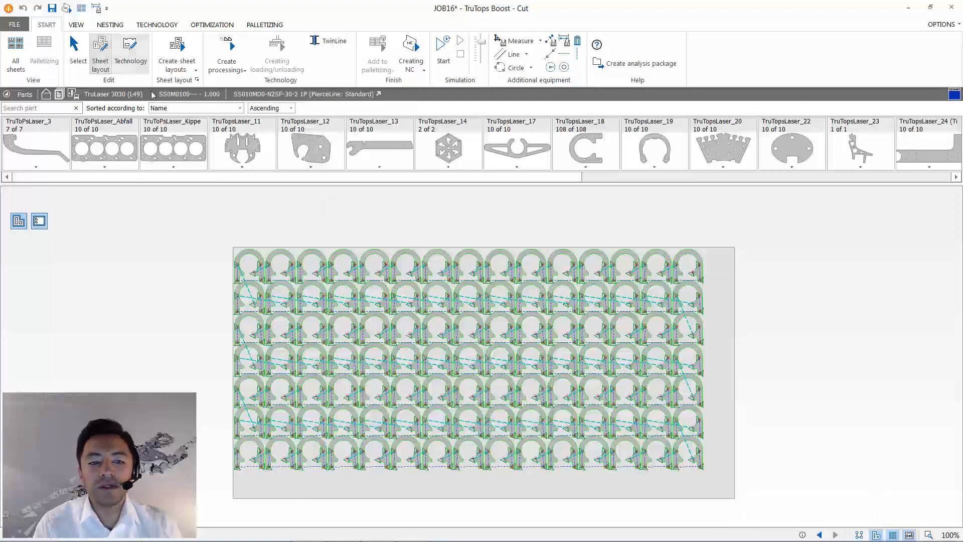
# - Spread all parts evenly over the sheet, stretching the grid to about 2965 mm in length and down to the lower sheet edge
pyautogui.moveTo(220, 206); pyautogui.dragTo(780, 518)
pyautogui.moveTo(702, 358); pyautogui.dragTo(729, 359)
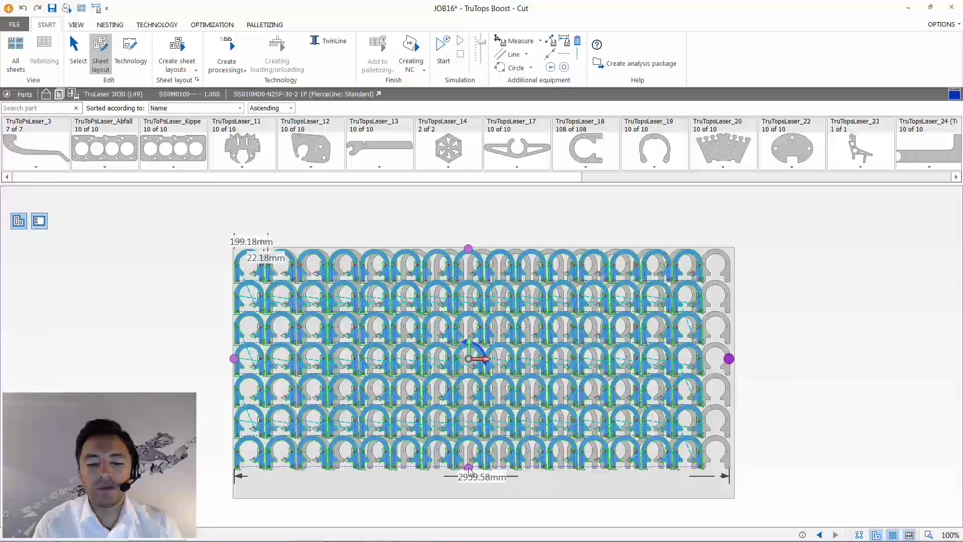
pyautogui.moveTo(729, 359); pyautogui.dragTo(729, 358)
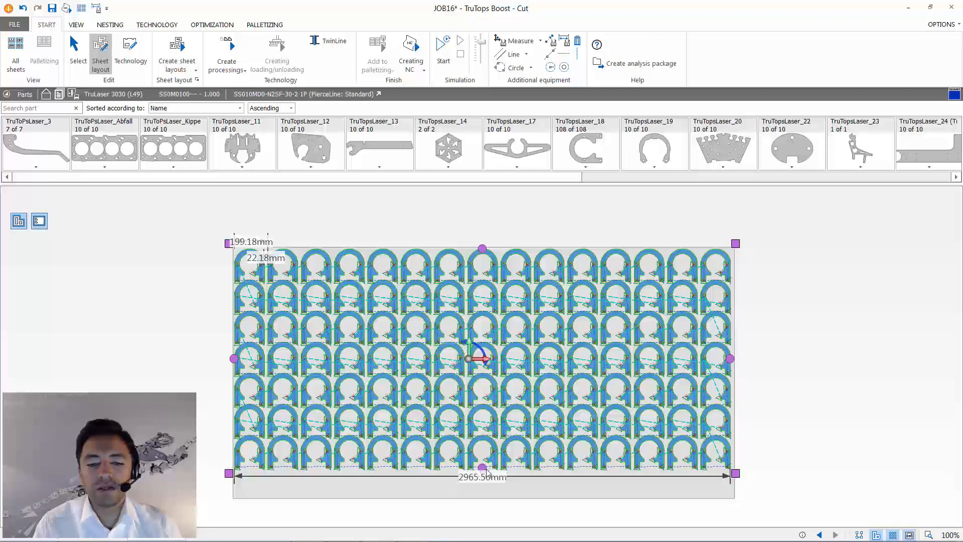
pyautogui.moveTo(482, 470); pyautogui.dragTo(486, 493)
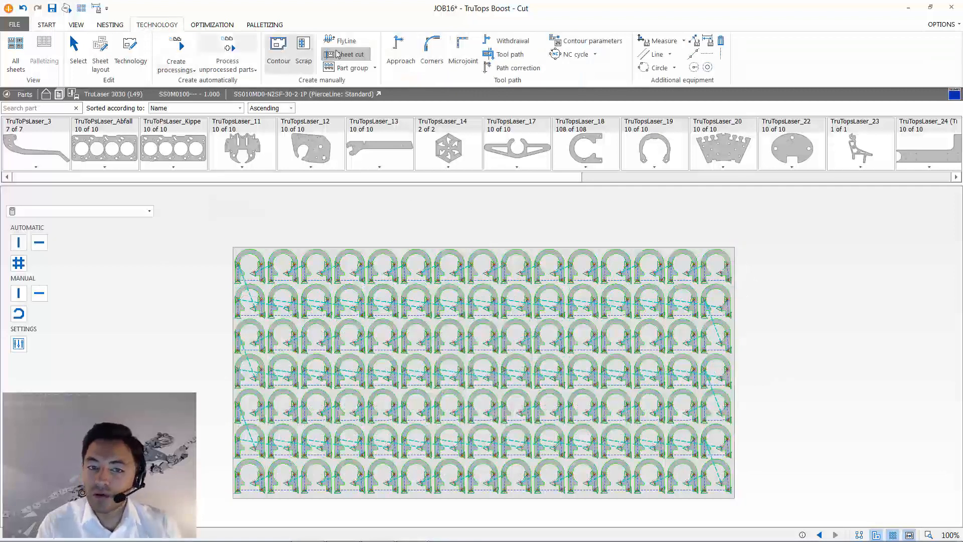
# - Generate an automatic grid sheet cut with straight cuts, 500 mm web distance in X and Y, and starting point 0
pyautogui.click(19, 262)
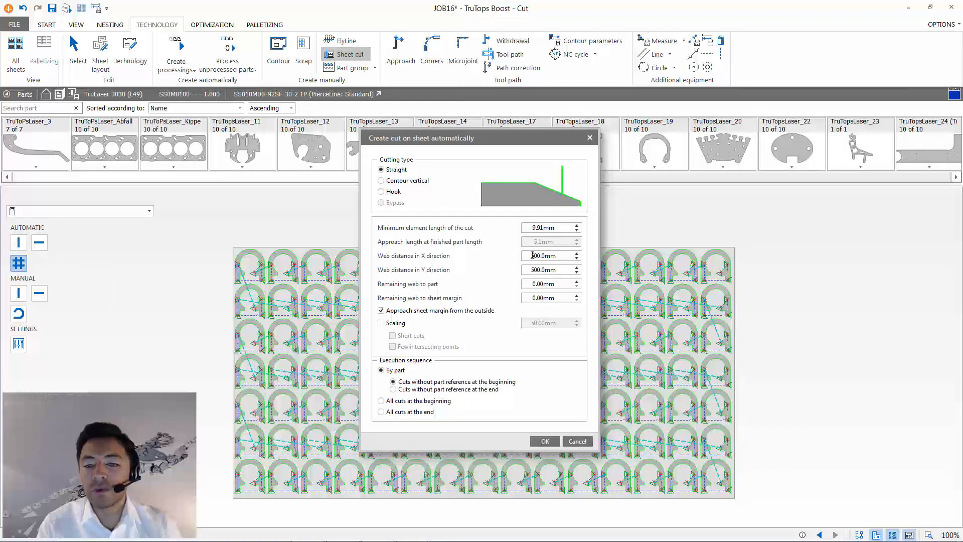
pyautogui.click(544, 442)
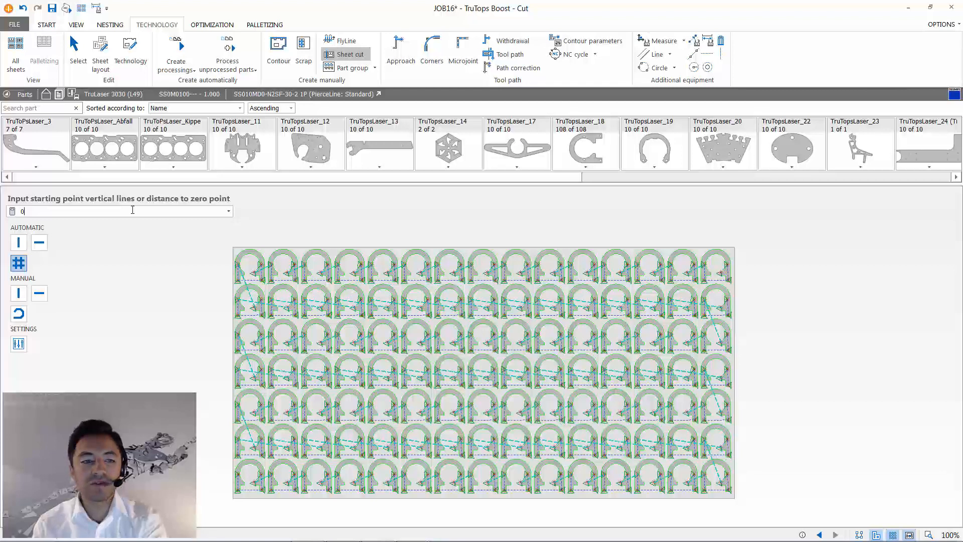
pyautogui.press('Return')
pyautogui.press('Return')
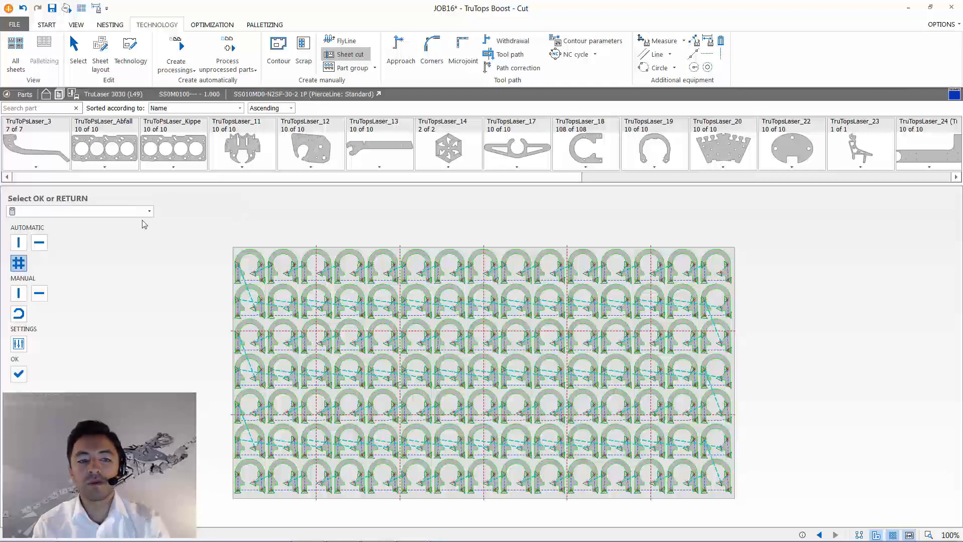
pyautogui.click(21, 377)
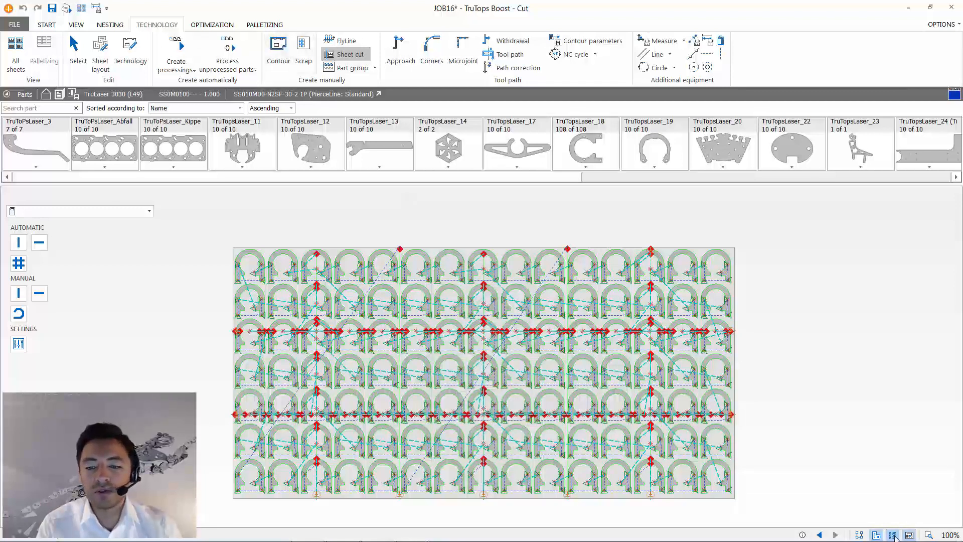
# - Open sheet 1 from the overview of all sheets and show the perforated rectangular part
pyautogui.click(81, 8)
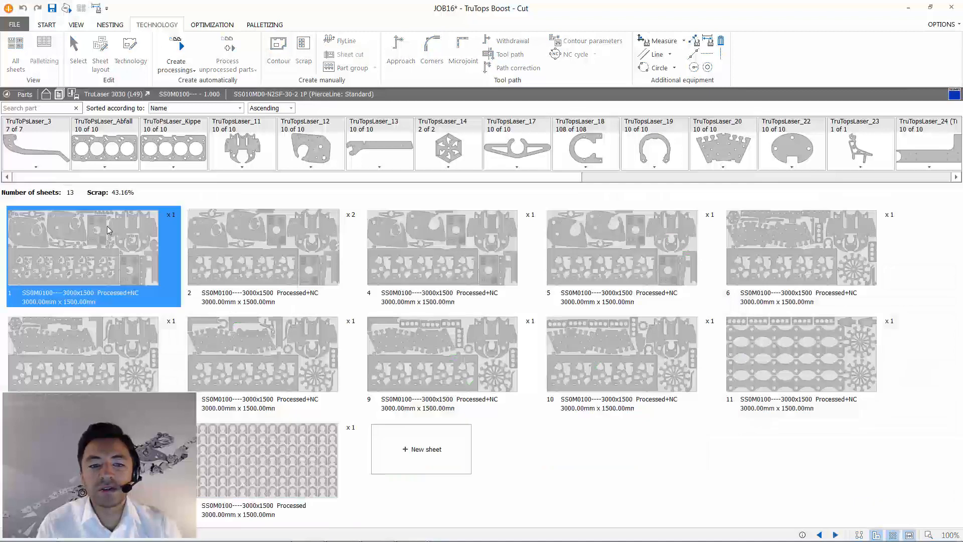
pyautogui.doubleClick(151, 238)
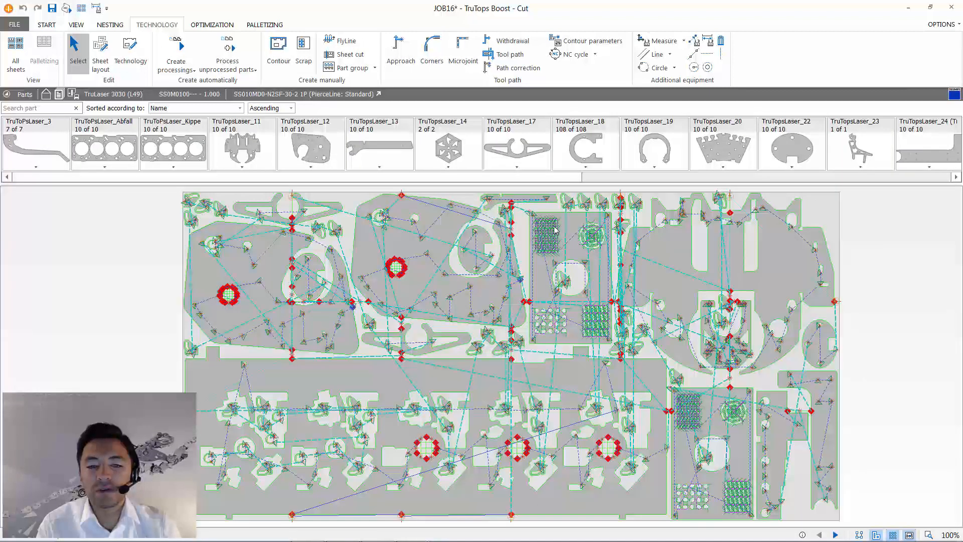
pyautogui.scroll(4, 554, 231)
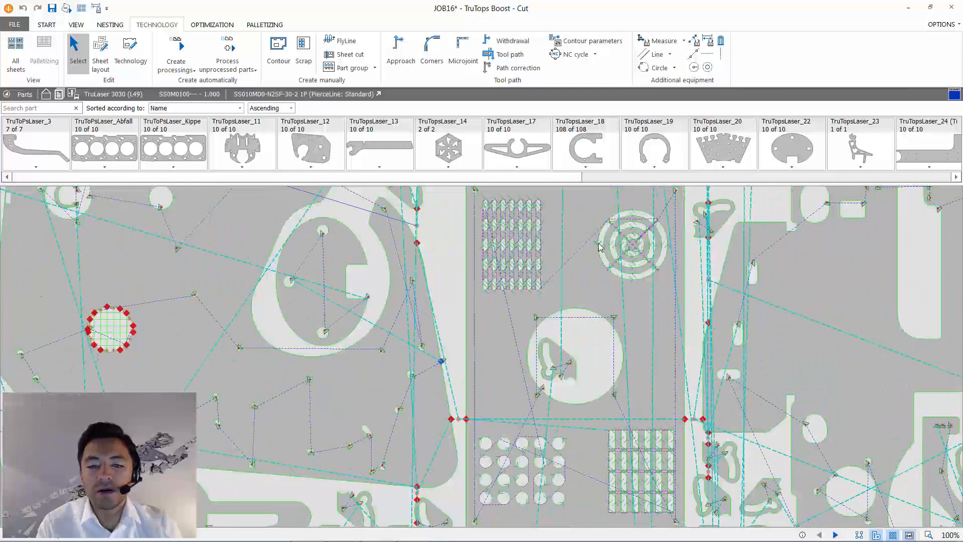
pyautogui.moveTo(595, 243); pyautogui.dragTo(495, 252, button='middle')
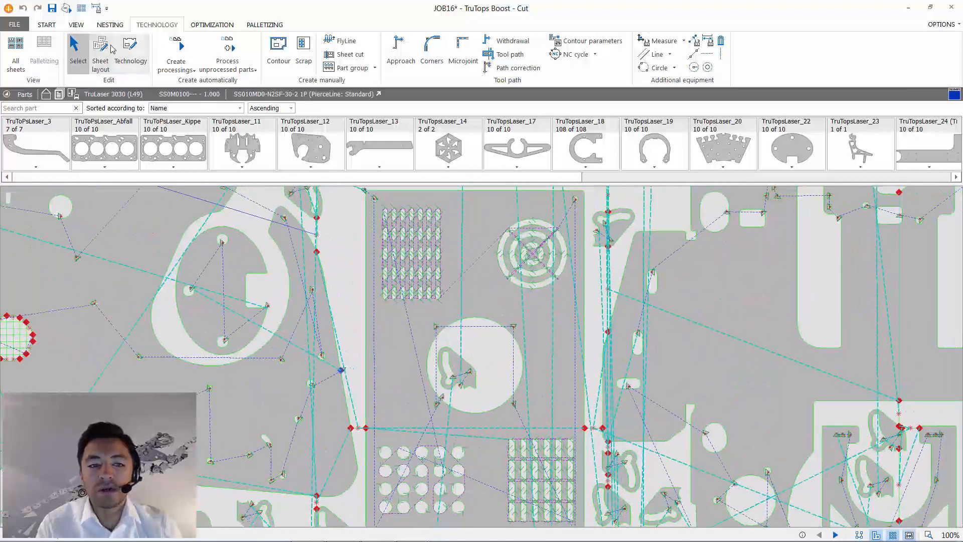
# - Delete the existing processings of the inner contours in the perforated rectangular part
pyautogui.click(130, 51)
pyautogui.moveTo(356, 195); pyautogui.dragTo(585, 527)
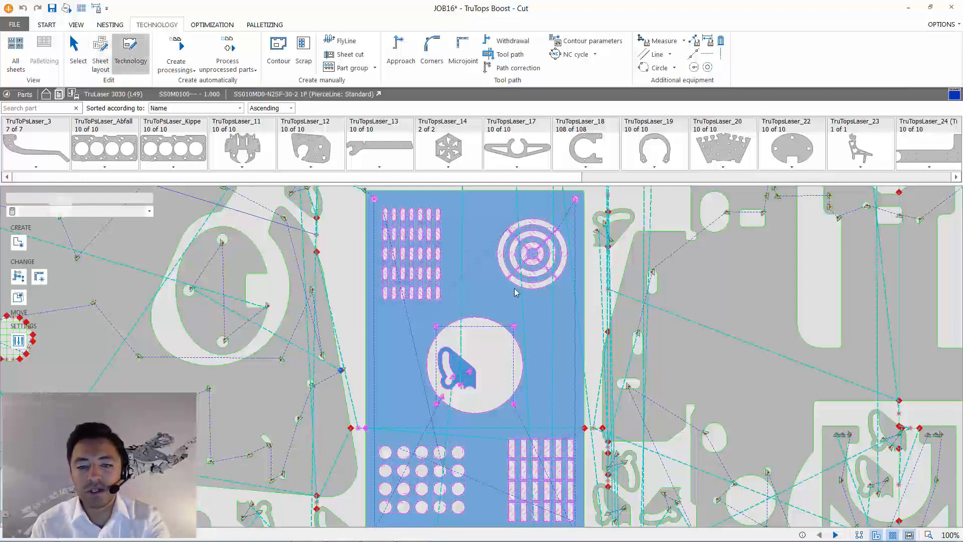
pyautogui.click(286, 48)
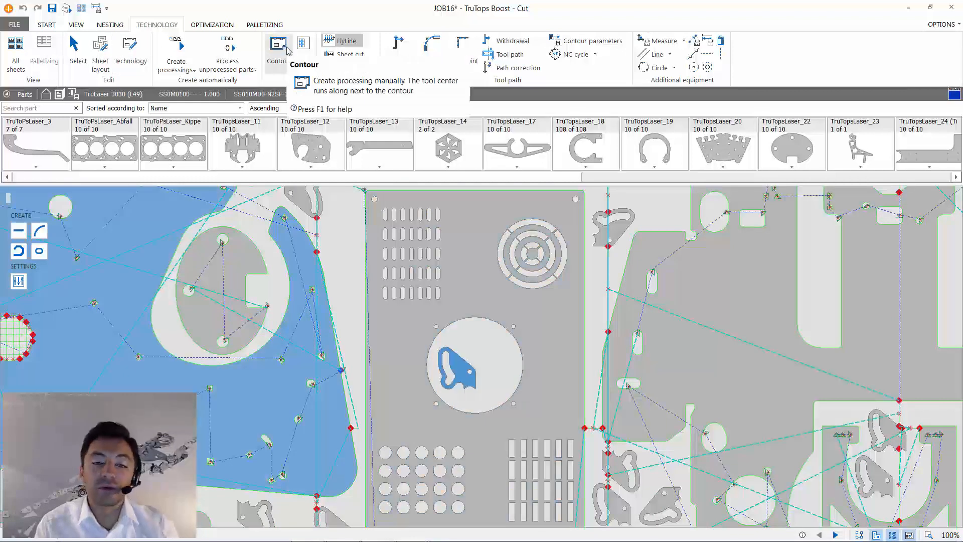
# - Create circular-contour FlyLine processing for the round hole pattern in the perforated part's lower-left area
pyautogui.click(354, 43)
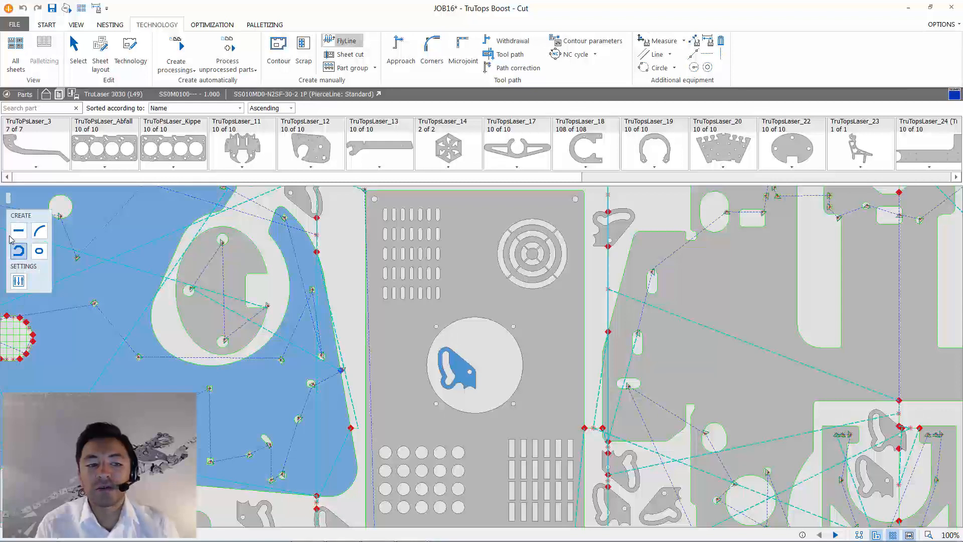
pyautogui.click(40, 232)
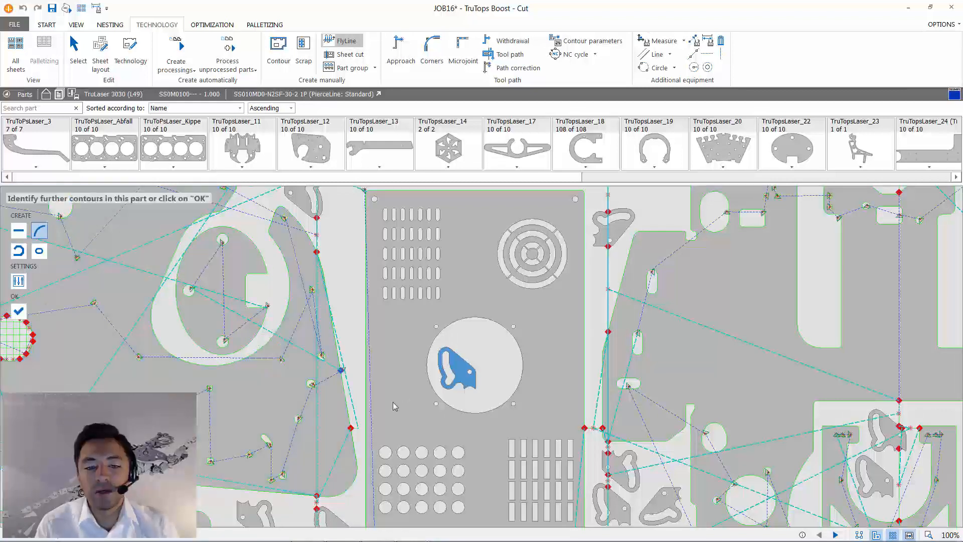
pyautogui.scroll(-3, 403, 434)
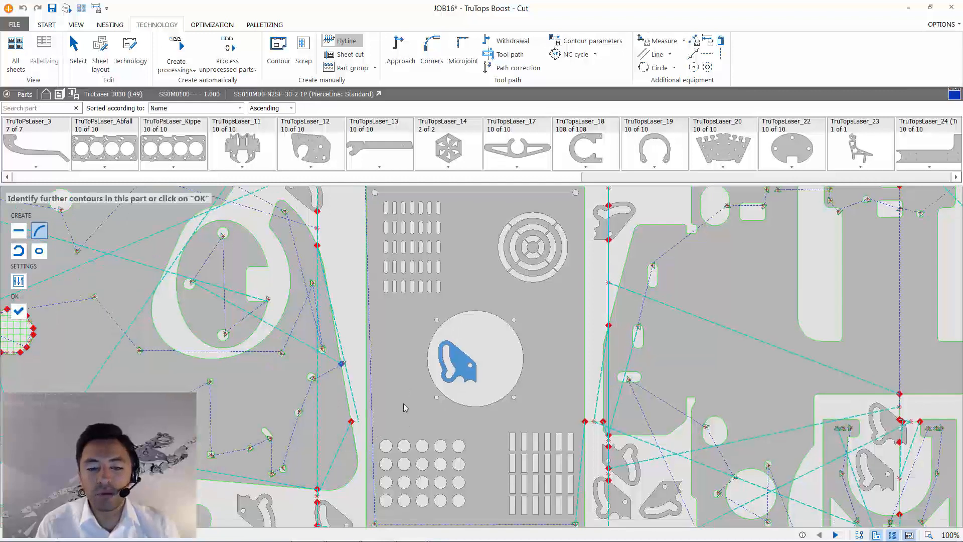
pyautogui.moveTo(420, 412); pyautogui.dragTo(478, 455)
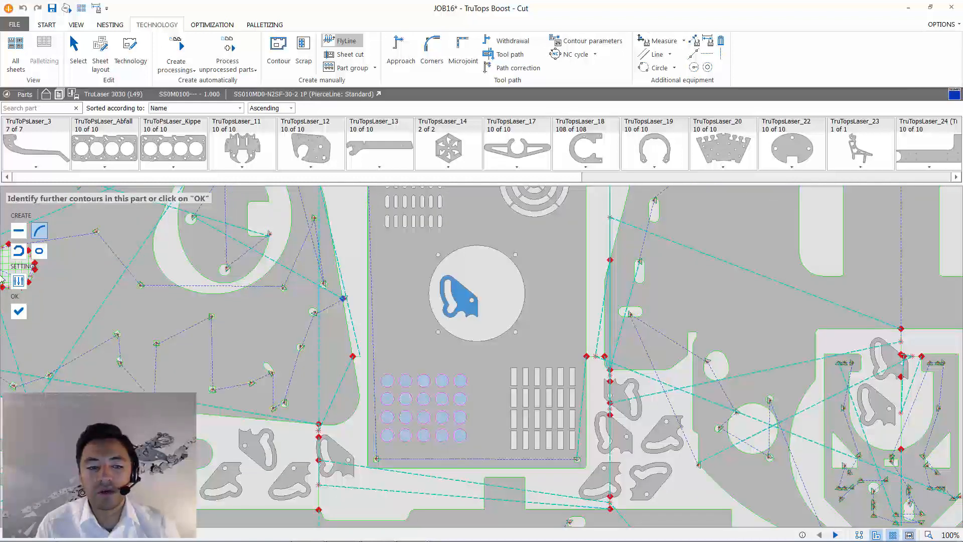
pyautogui.click(19, 311)
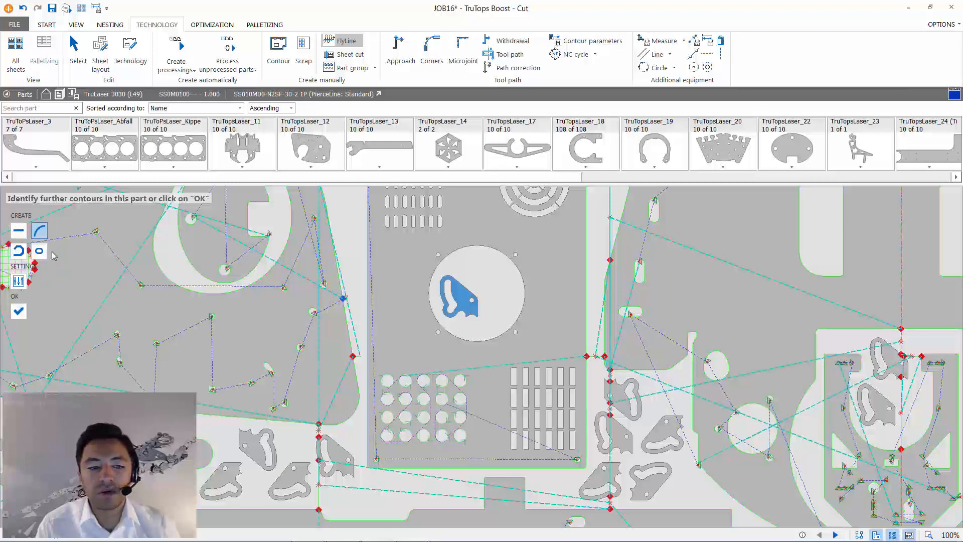
# - Create straight-line FlyLine processing for the rectangular slot pattern in the perforated part's lower-right area
pyautogui.click(13, 228)
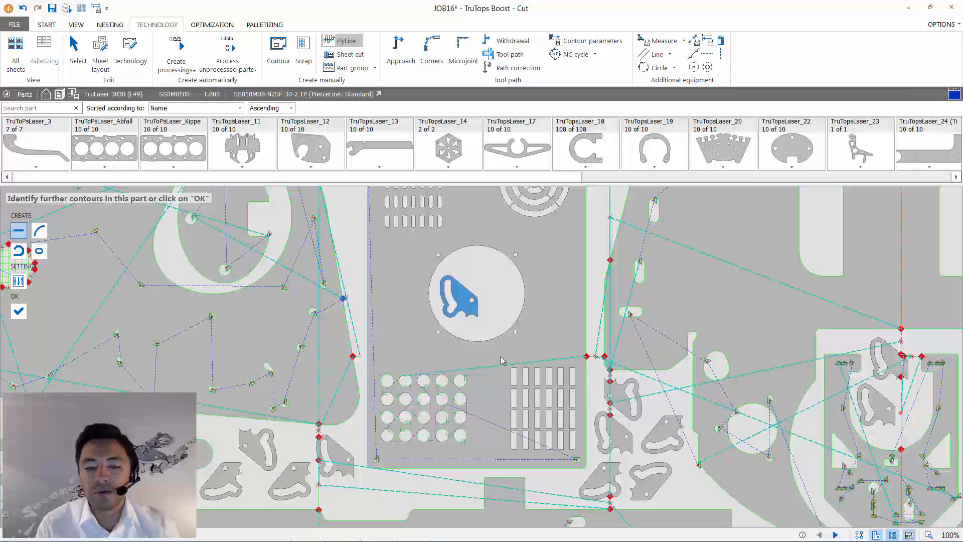
pyautogui.moveTo(501, 357); pyautogui.dragTo(583, 461)
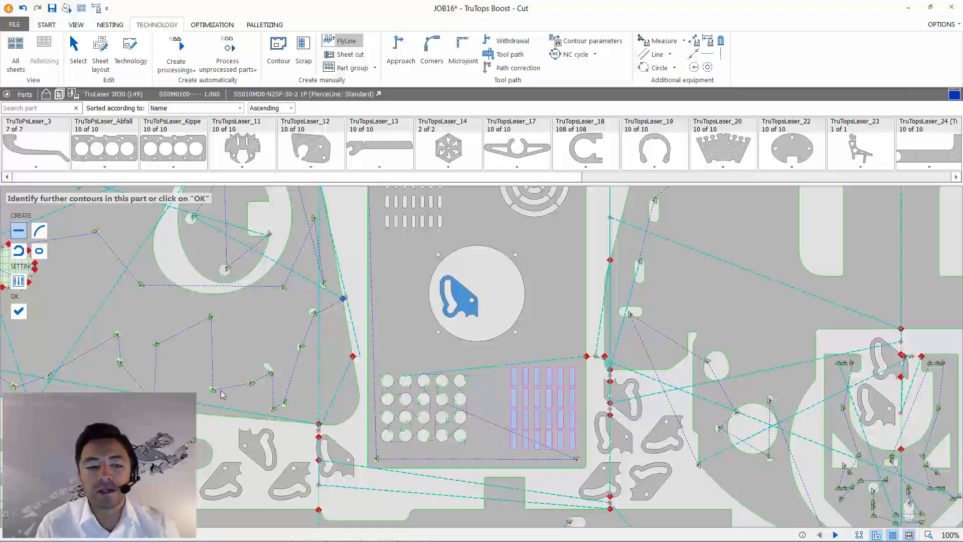
pyautogui.click(17, 309)
# - Create oblong FlyLine processing for the oblong holes and centric FlyLine processing for the circular grille in the perforated part's upper area
pyautogui.moveTo(502, 303); pyautogui.dragTo(501, 407, button='middle')
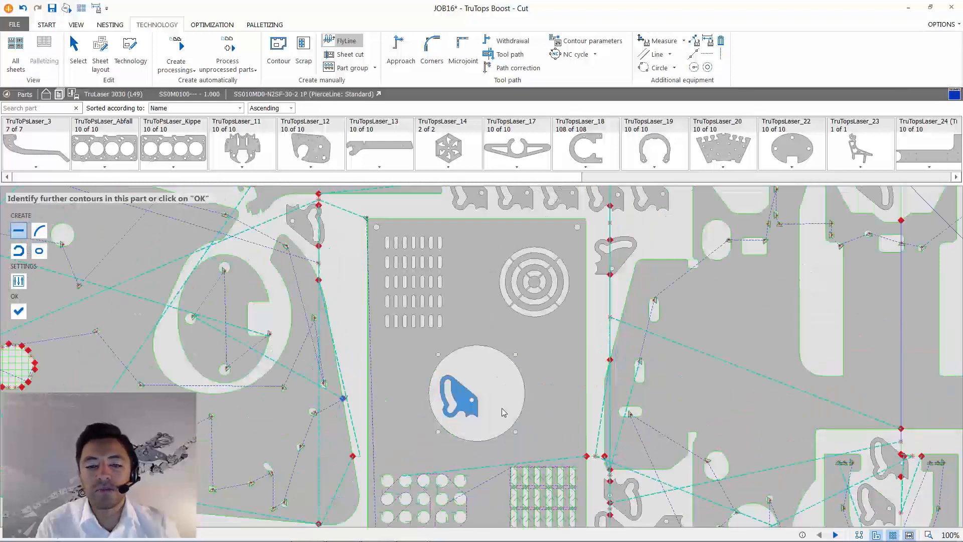
pyautogui.click(40, 253)
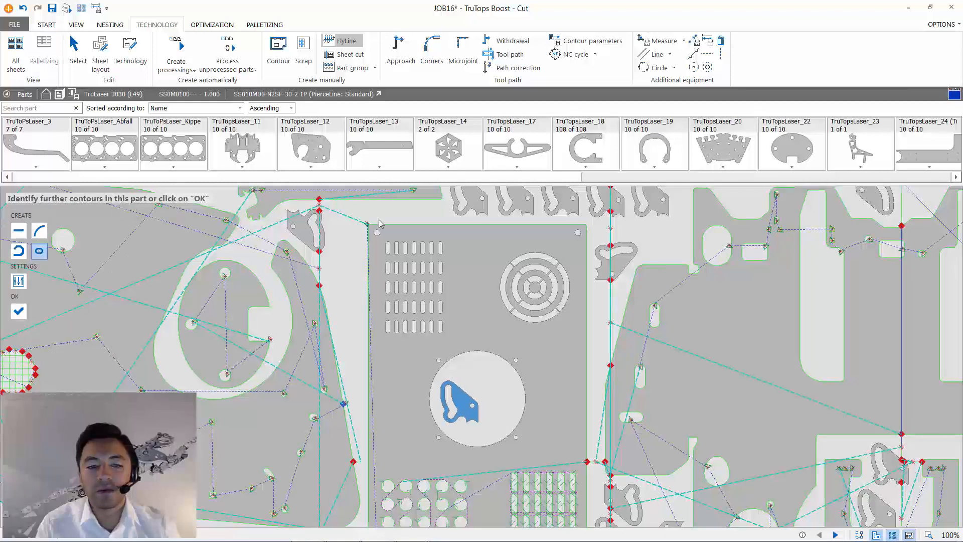
pyautogui.moveTo(381, 238); pyautogui.dragTo(452, 351)
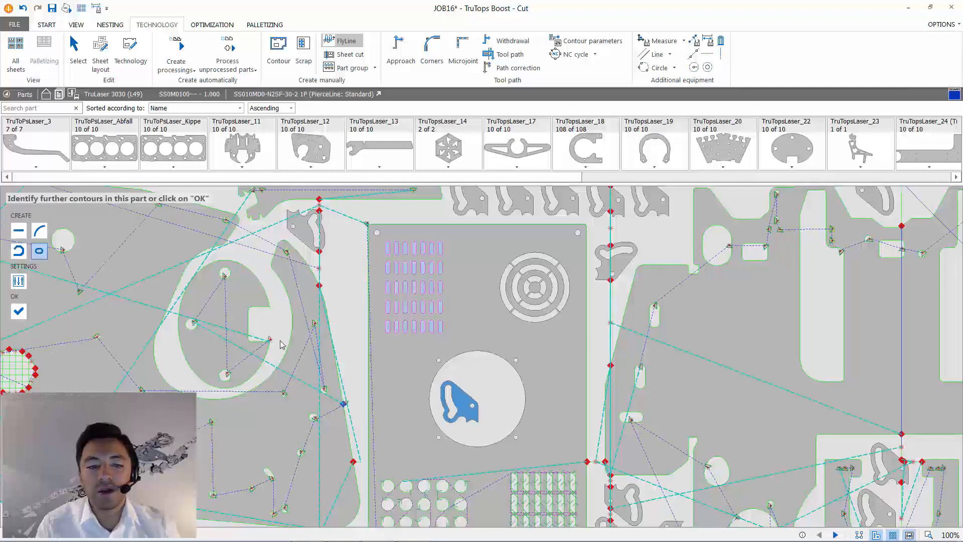
pyautogui.click(19, 312)
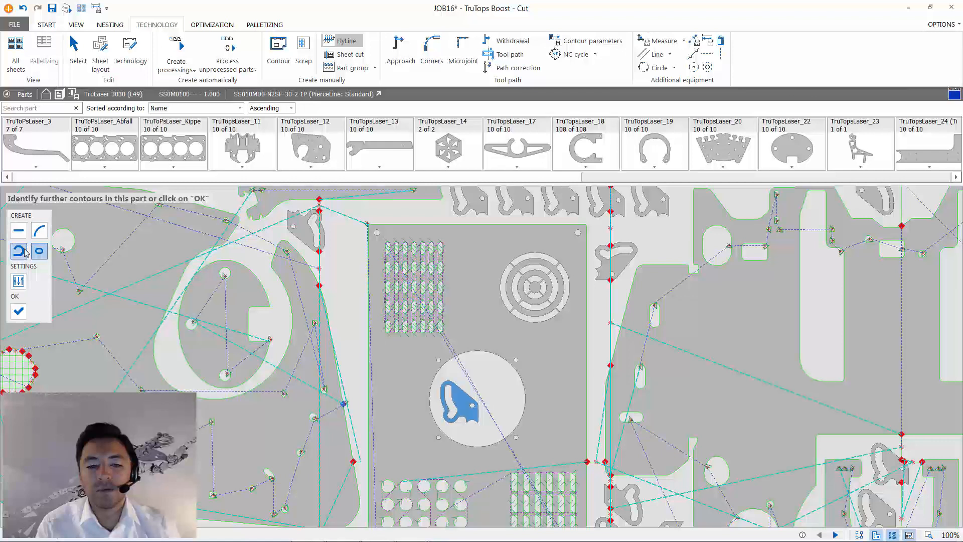
pyautogui.click(20, 252)
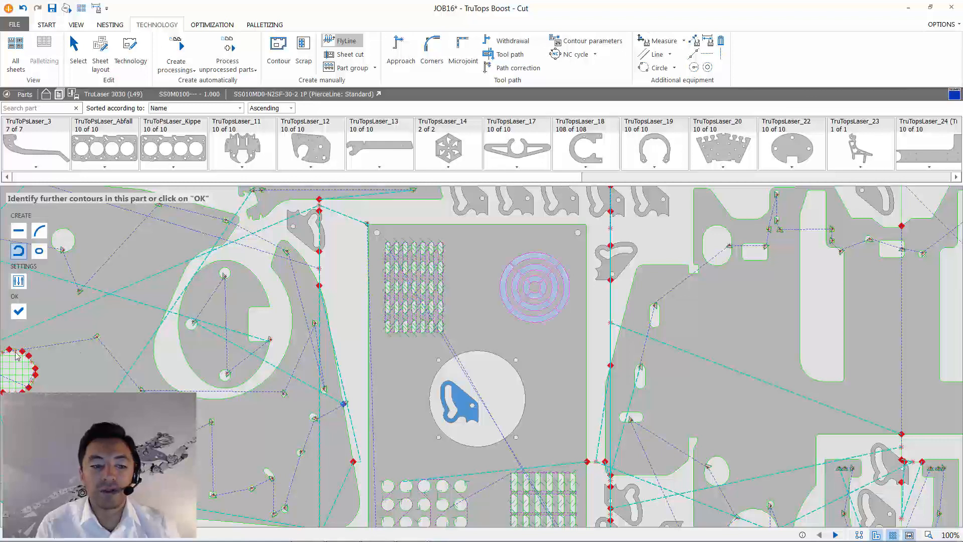
pyautogui.click(19, 312)
# - Cut the scrap automatically in the two large round holes of the big symmetrical part at the sheet's right end
pyautogui.scroll(-1, 535, 371)
pyautogui.moveTo(534, 371); pyautogui.dragTo(497, 293, button='middle')
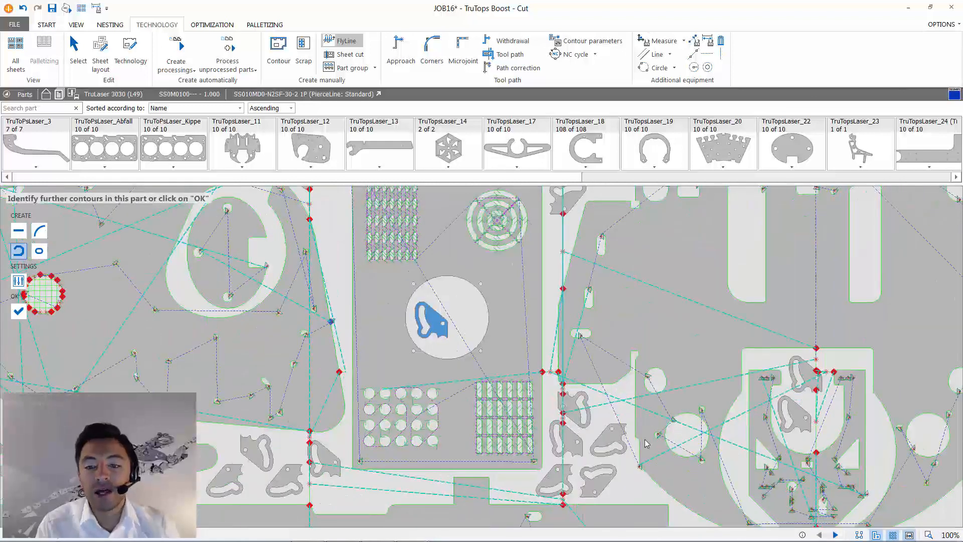
pyautogui.moveTo(646, 443); pyautogui.dragTo(356, 358, button='middle')
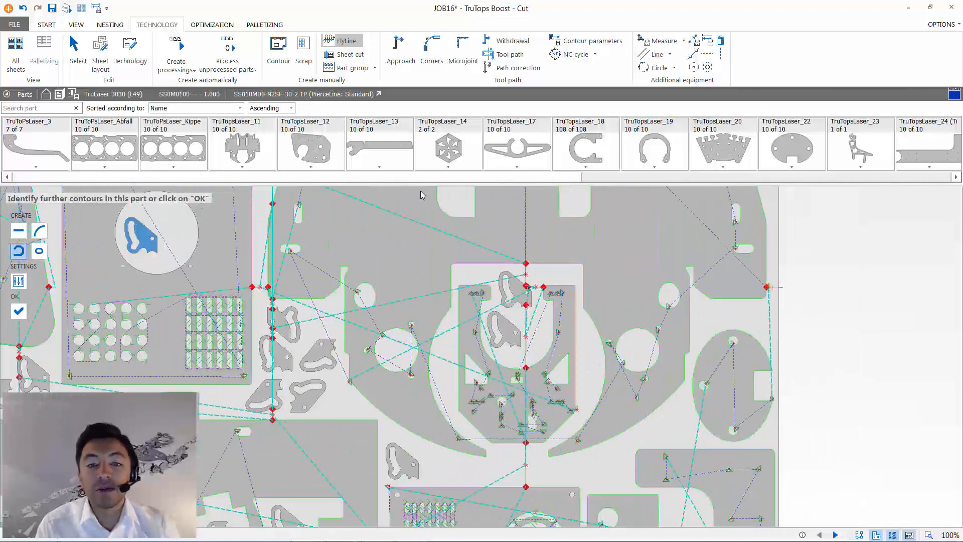
pyautogui.click(303, 44)
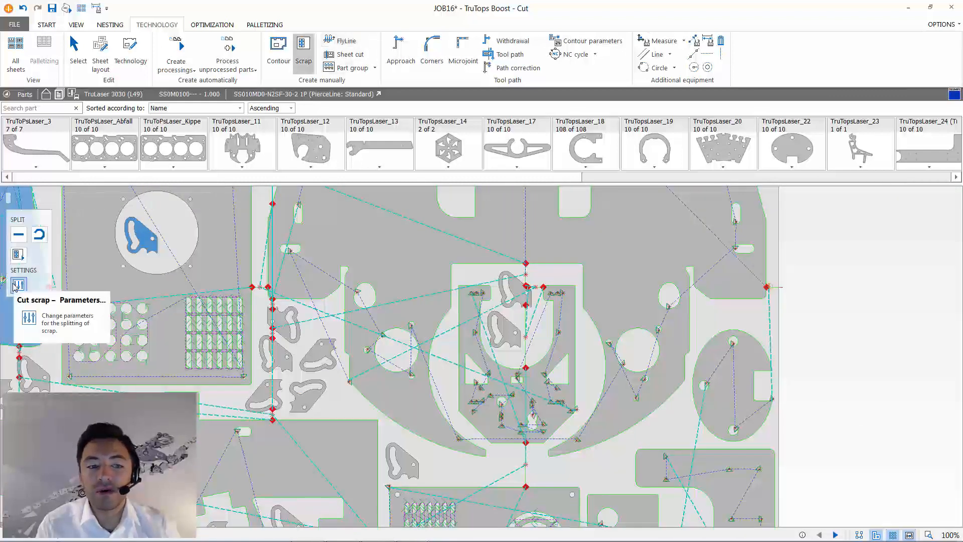
pyautogui.click(19, 254)
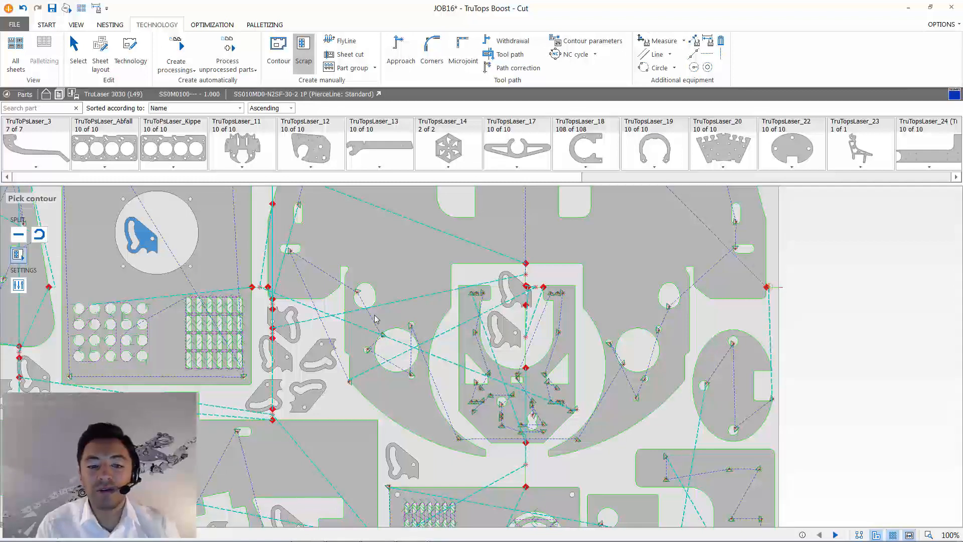
pyautogui.click(407, 348)
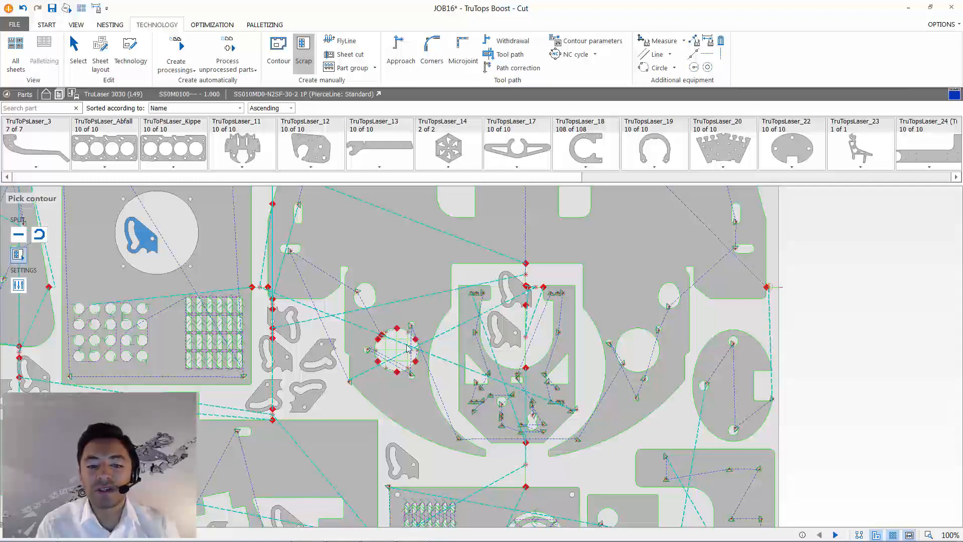
pyautogui.click(641, 370)
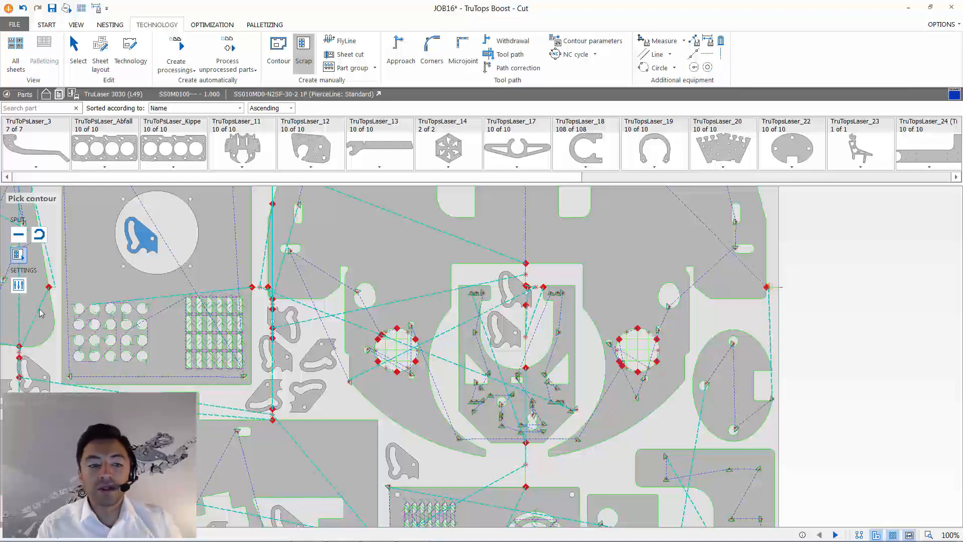
# - Change the grid for automatically created scrap cuts to Grid raster in the scrap cutting parameters
pyautogui.click(18, 285)
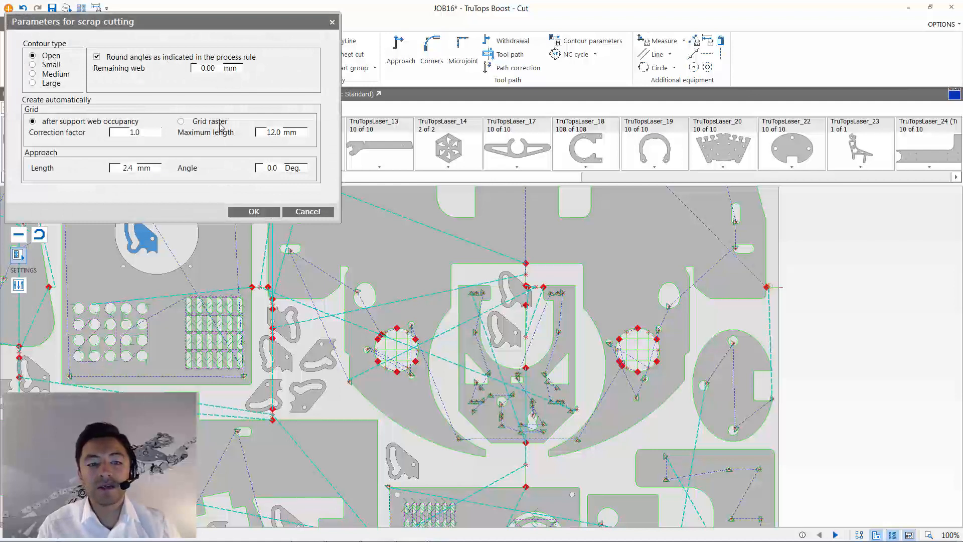
pyautogui.click(214, 124)
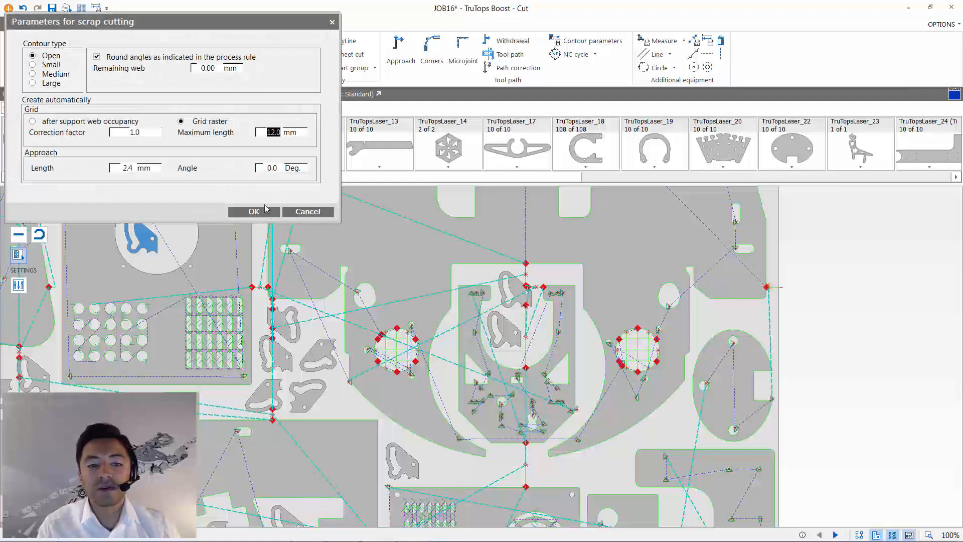
pyautogui.click(253, 211)
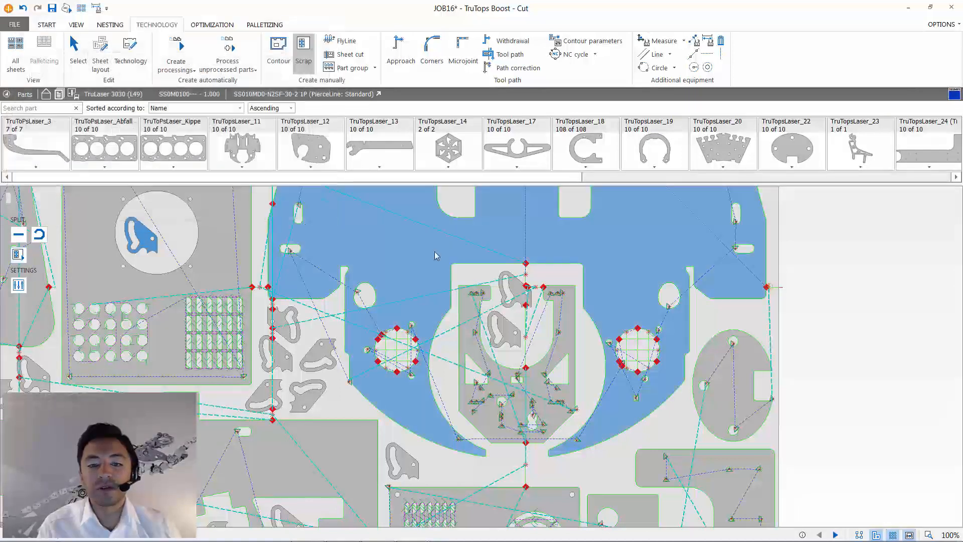
# - Cut the scrap automatically in the two long vertical cutouts in the upper area of the big symmetrical part
pyautogui.moveTo(423, 441); pyautogui.dragTo(417, 485, button='middle')
pyautogui.moveTo(426, 290); pyautogui.dragTo(421, 354, button='middle')
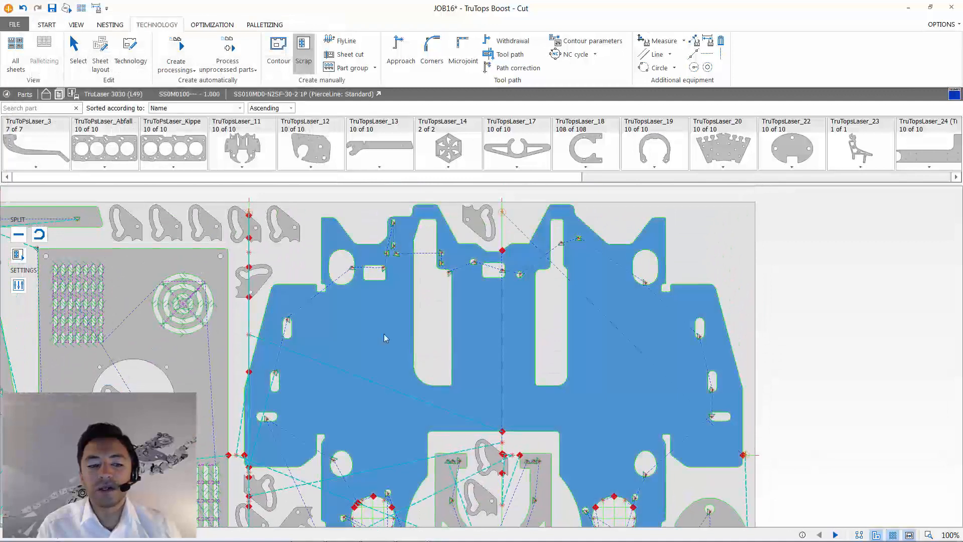
pyautogui.click(18, 255)
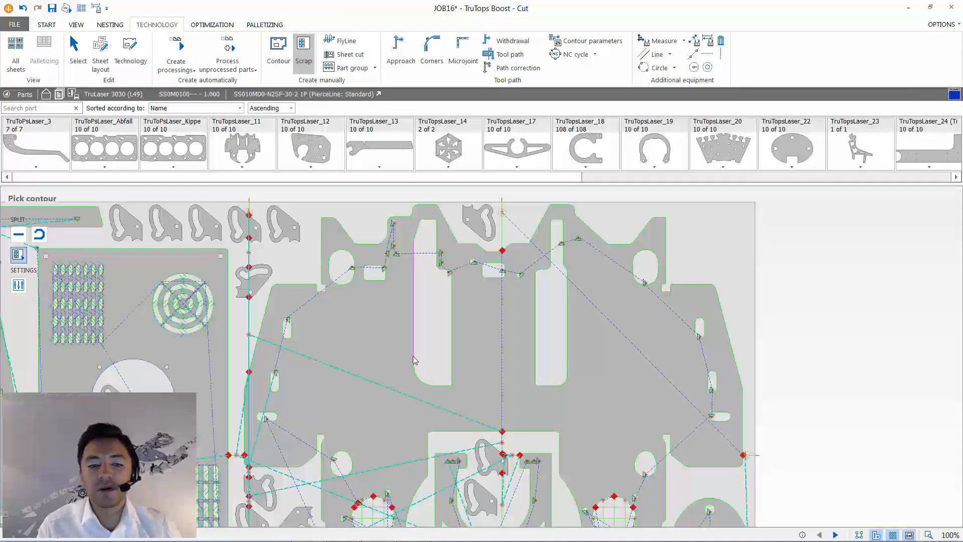
pyautogui.click(414, 359)
pyautogui.click(536, 349)
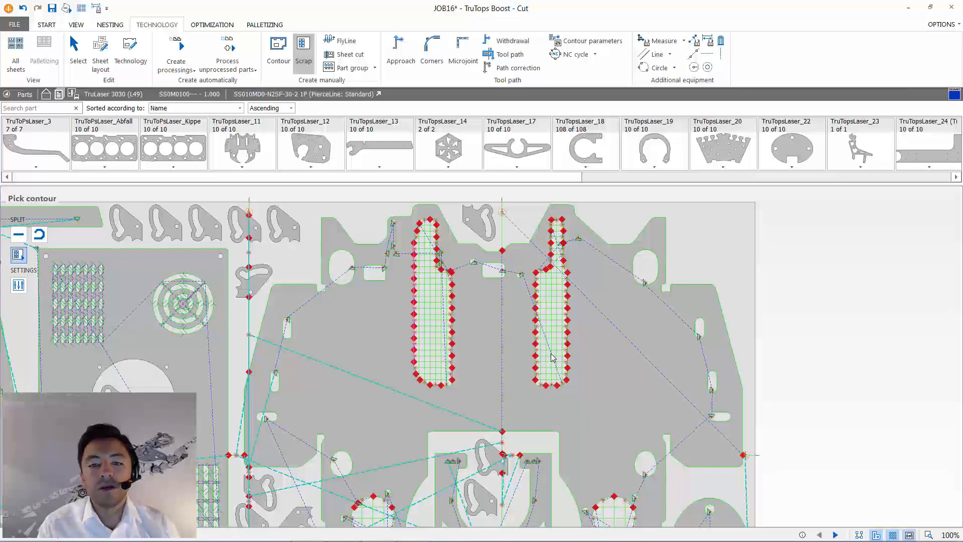
# - Open the display options for fixed contours, fixed parts, cut-up scrap and tilting parts on the nested sheet
pyautogui.scroll(-1, 551, 354)
pyautogui.moveTo(551, 353); pyautogui.dragTo(641, 282, button='middle')
pyautogui.scroll(-3, 462, 331)
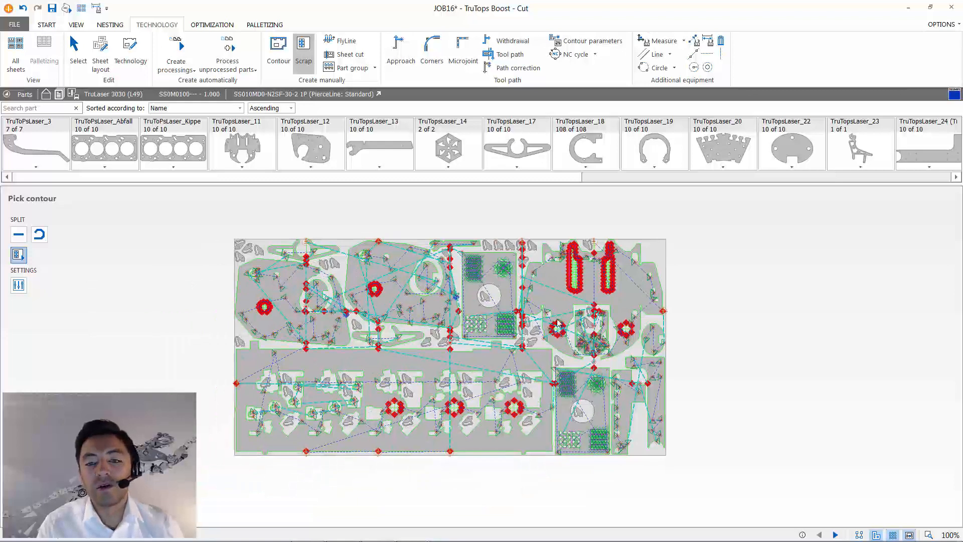
pyautogui.scroll(2, 559, 316)
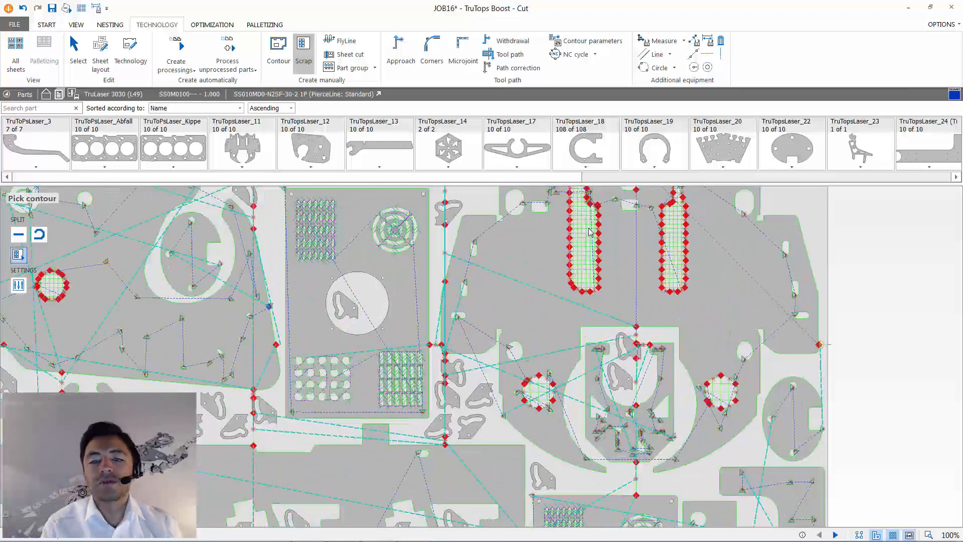
pyautogui.scroll(2, 594, 241)
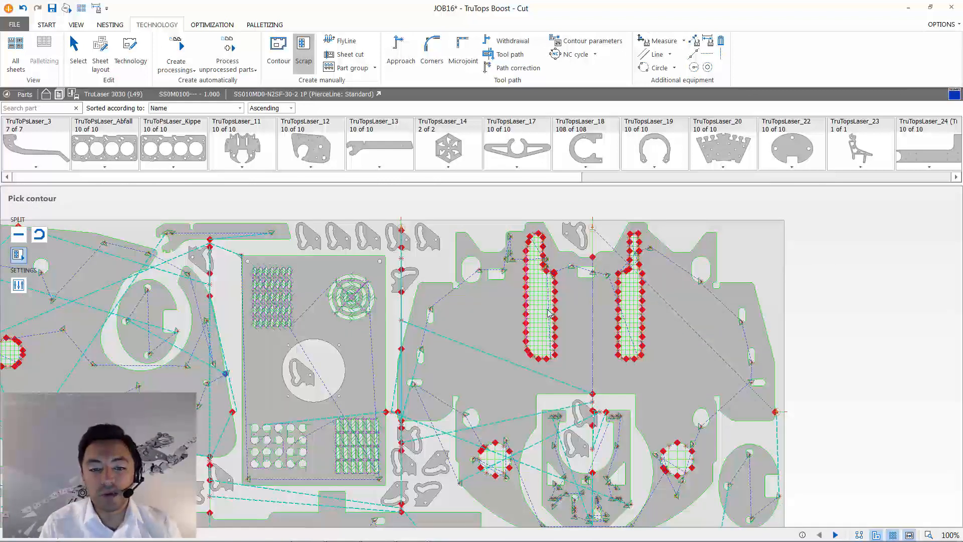
pyautogui.click(76, 24)
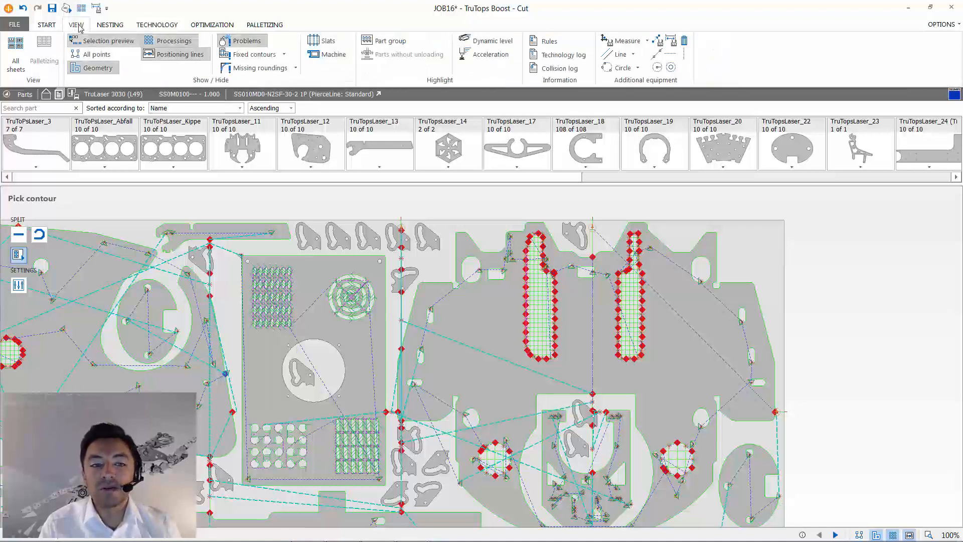
pyautogui.click(285, 54)
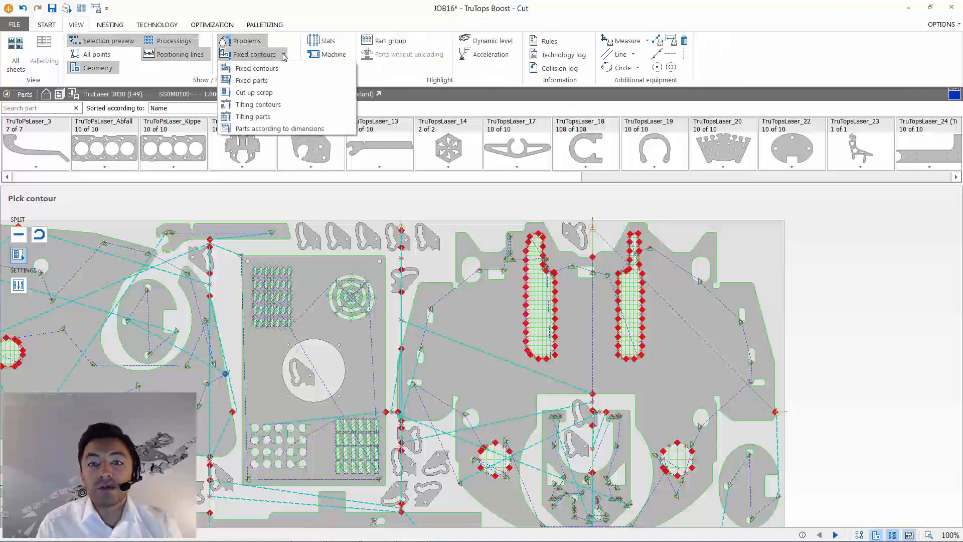
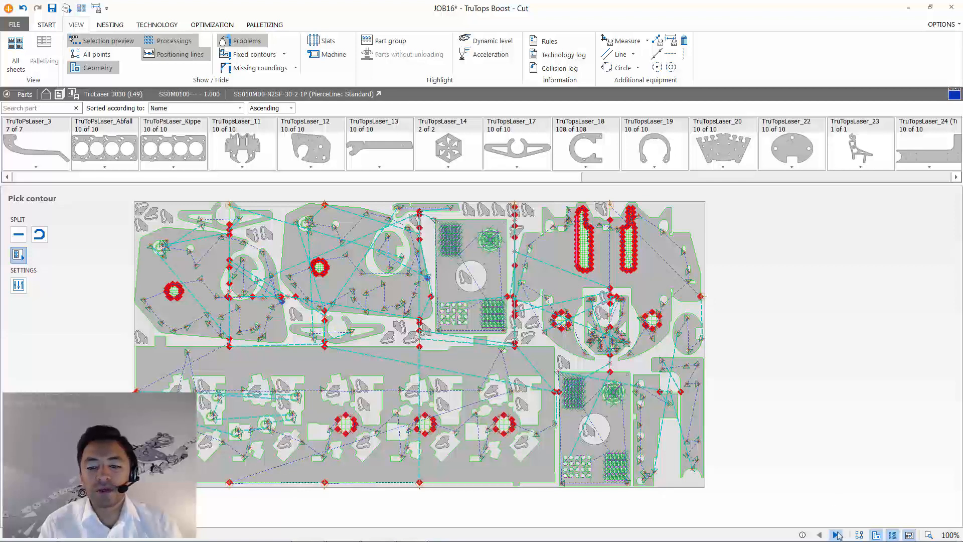
# - Create straight sheet cuts automatically as a grid on the next sheet, with 500 mm web distances in X and Y, starting at 0
pyautogui.click(836, 535)
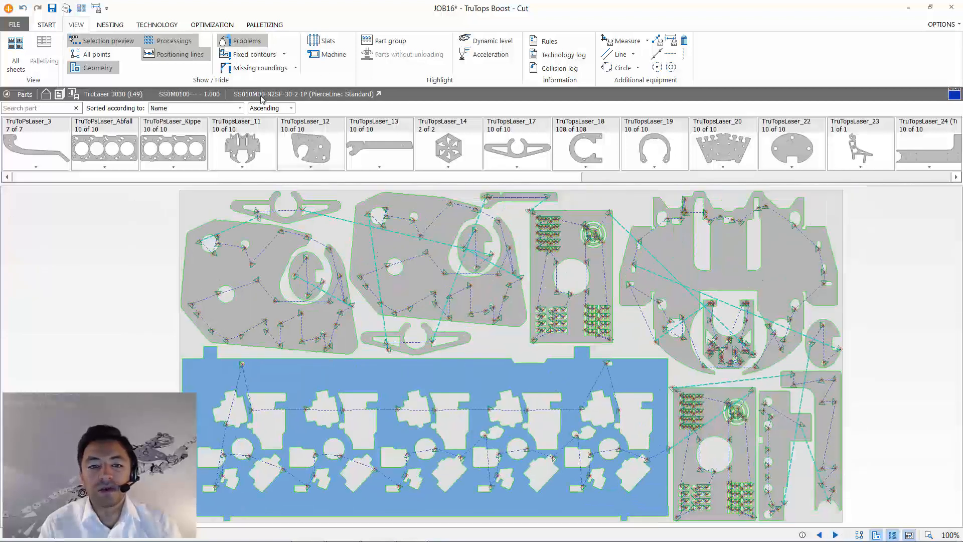
pyautogui.click(157, 24)
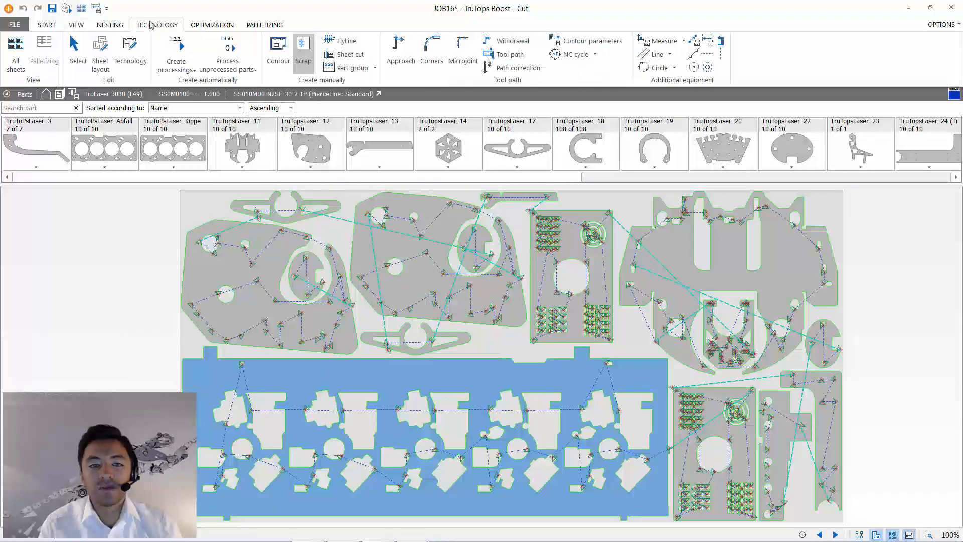
pyautogui.click(350, 55)
pyautogui.click(18, 263)
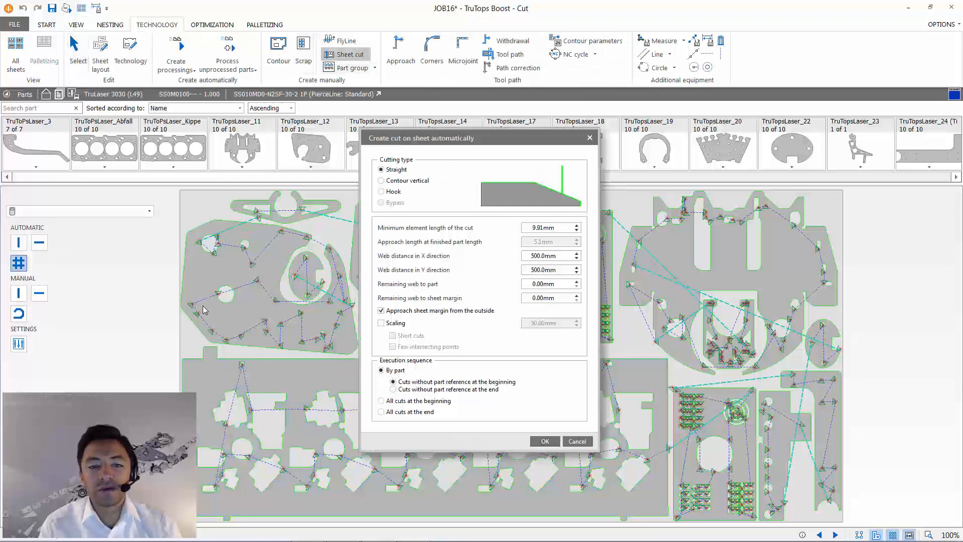
pyautogui.click(545, 441)
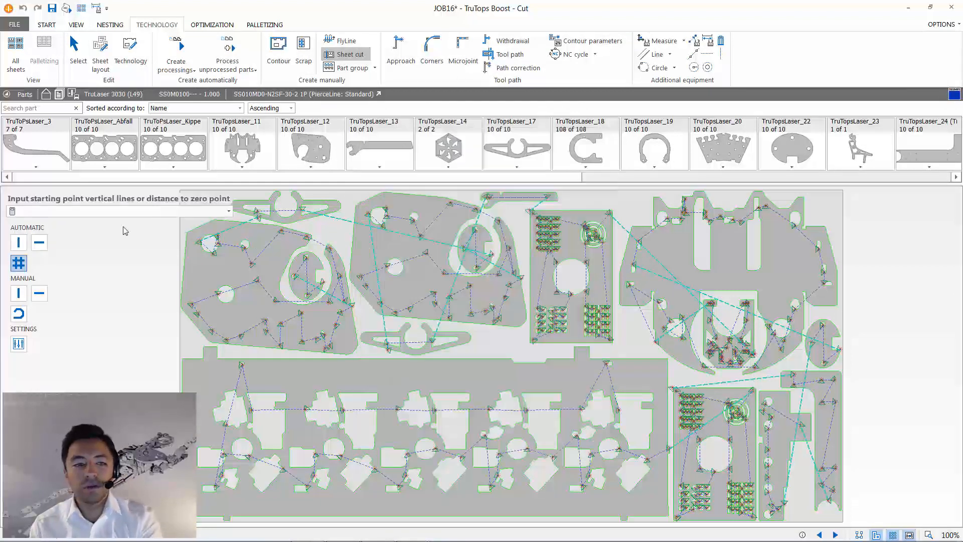
pyautogui.press('Return')
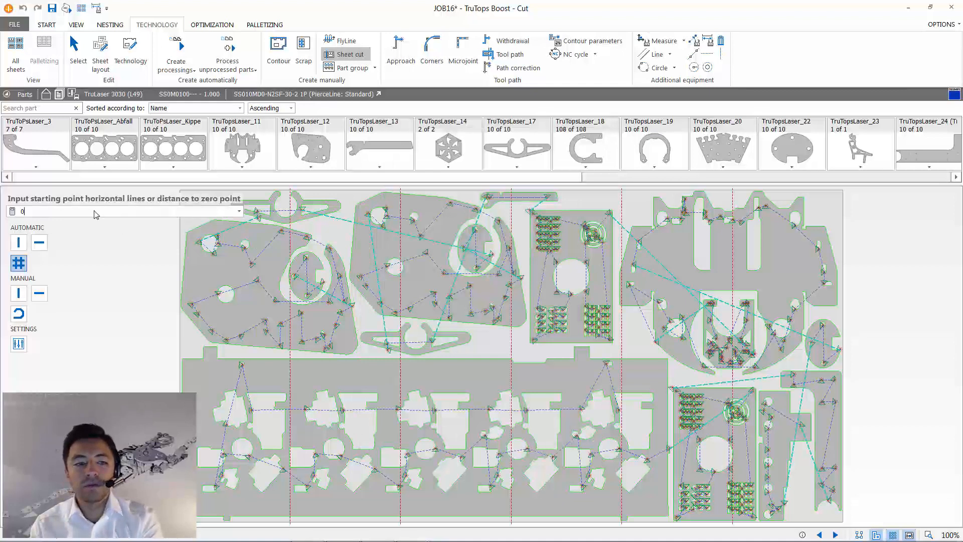
pyautogui.write('0')
pyautogui.press('Return')
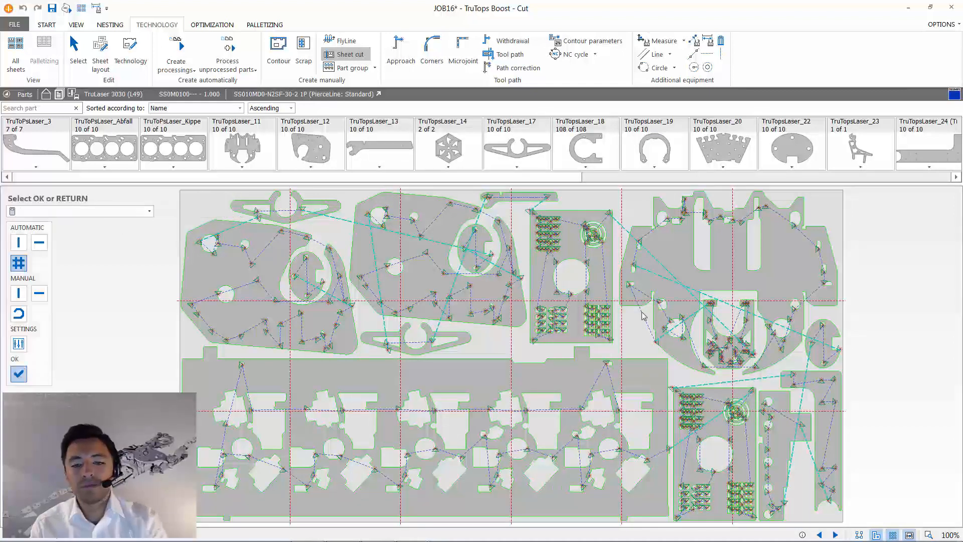
pyautogui.press('Return')
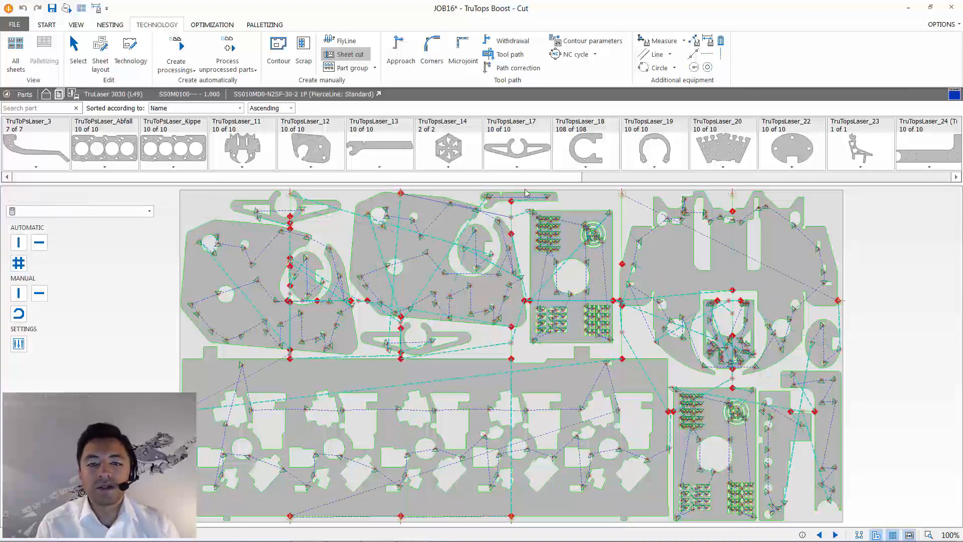
# - Flip the processing of the lower small round hole in the oval part nested inside the second large angled part
pyautogui.click(46, 25)
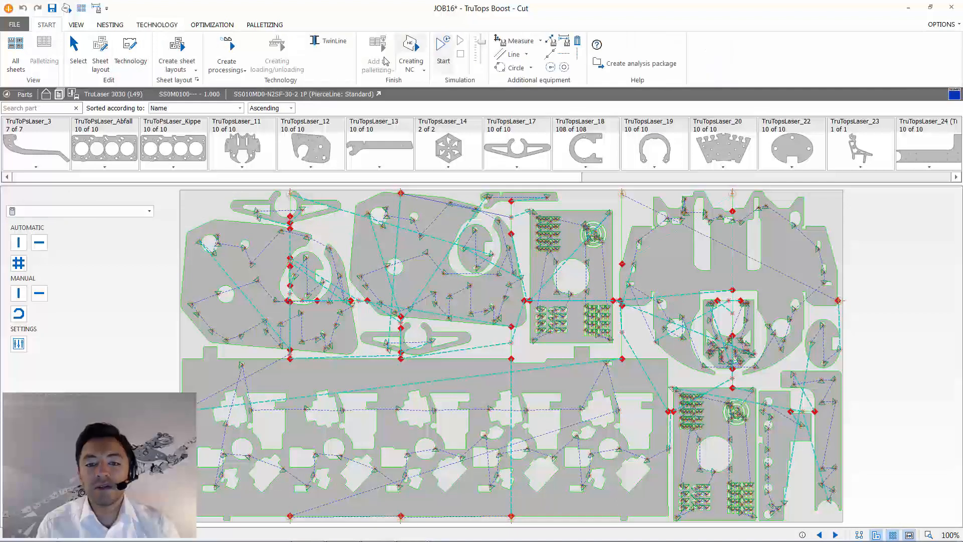
pyautogui.scroll(5, 496, 270)
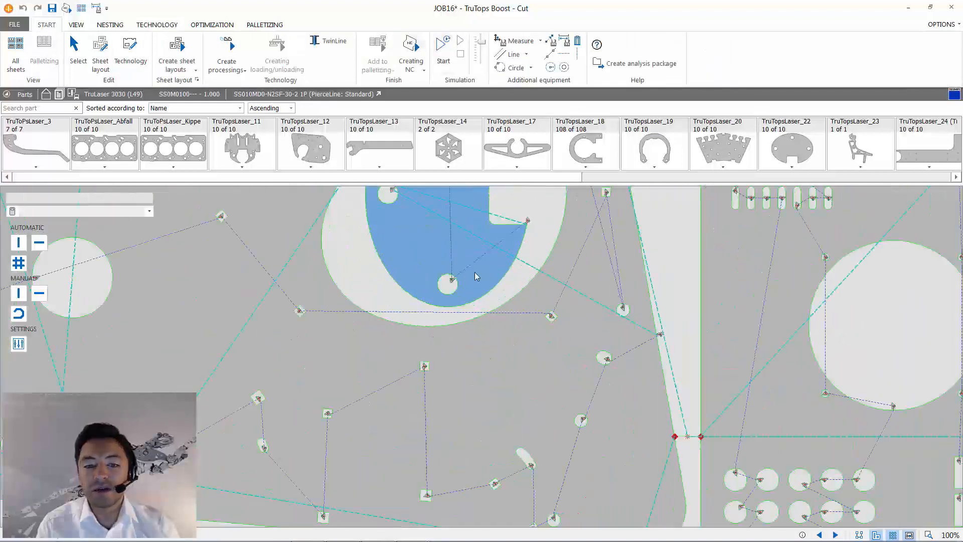
pyautogui.scroll(5, 477, 276)
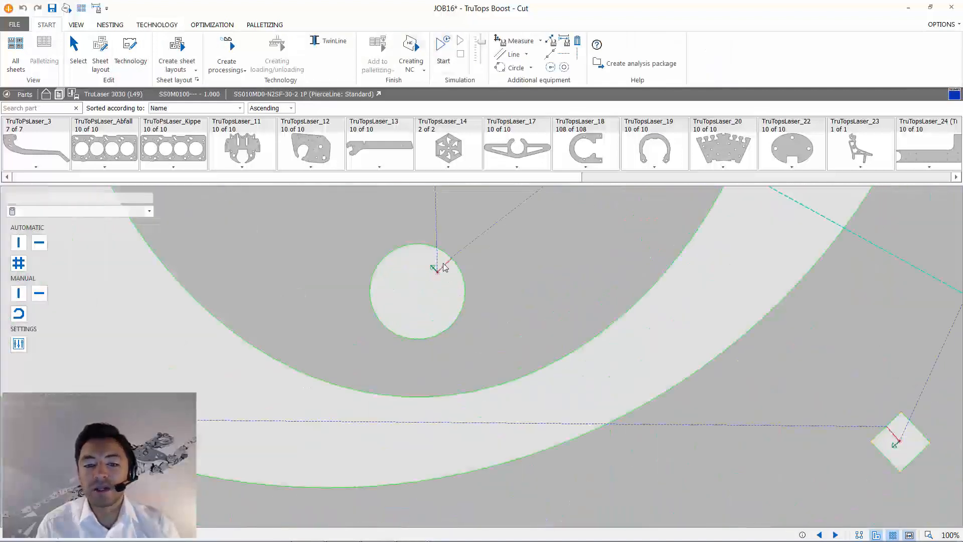
pyautogui.click(444, 270)
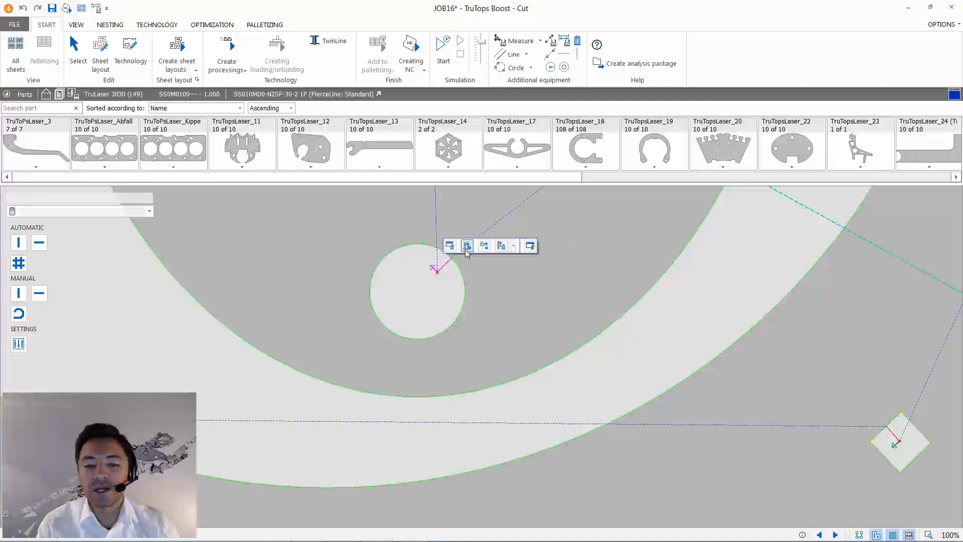
pyautogui.click(466, 249)
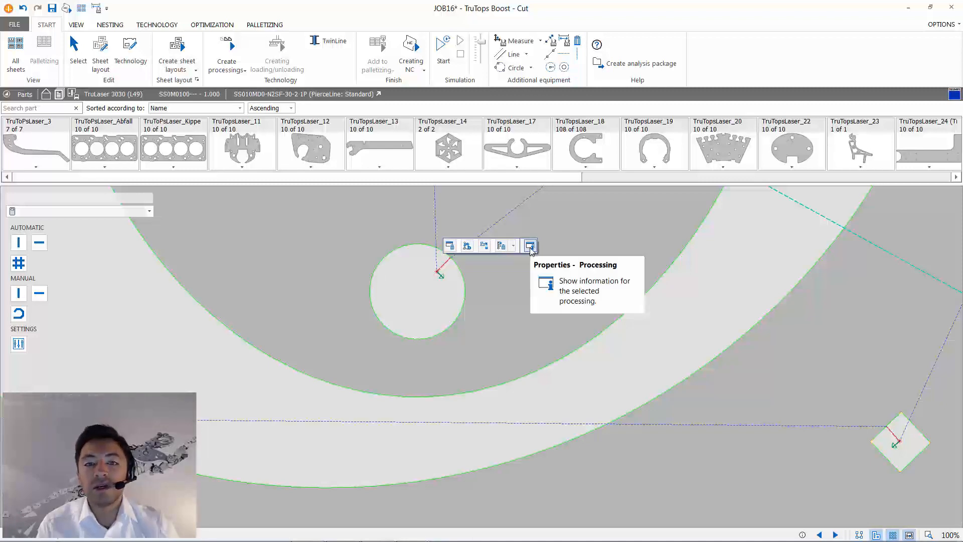
# - Examine the sheet cuts, processings and positioning paths around the hole and across the whole nested sheet
pyautogui.scroll(-5, 531, 260)
pyautogui.moveTo(506, 280); pyautogui.dragTo(390, 398, button='middle')
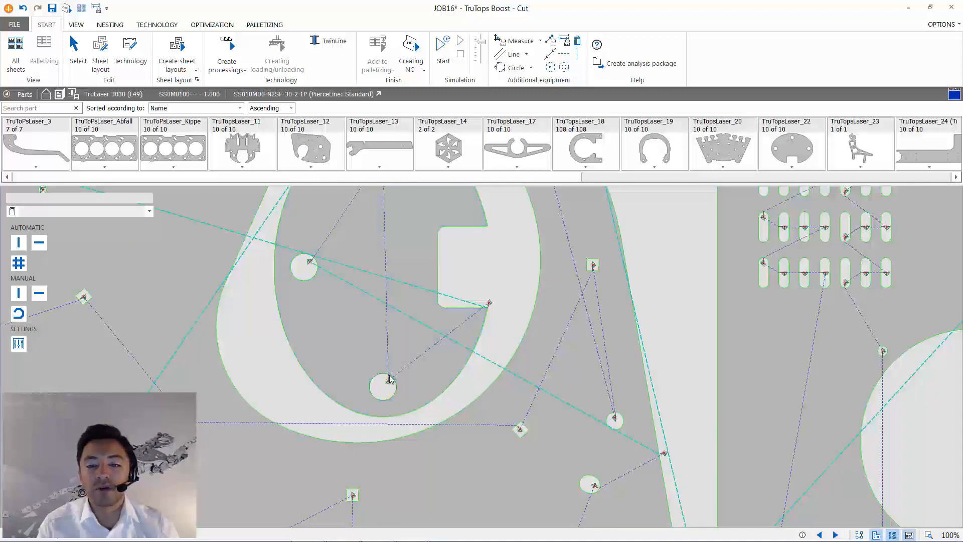
pyautogui.scroll(-4, 481, 405)
pyautogui.scroll(-2, 481, 405)
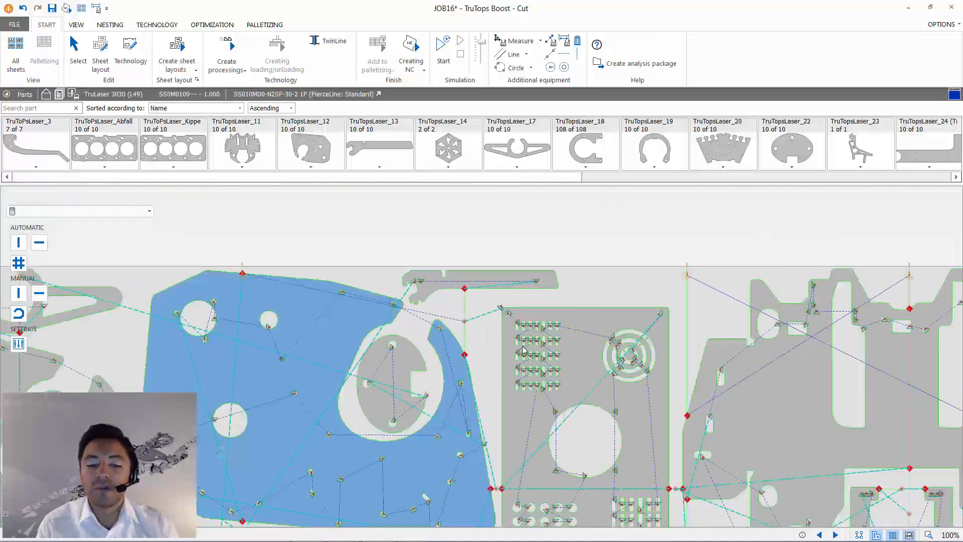
pyautogui.scroll(-1, 531, 337)
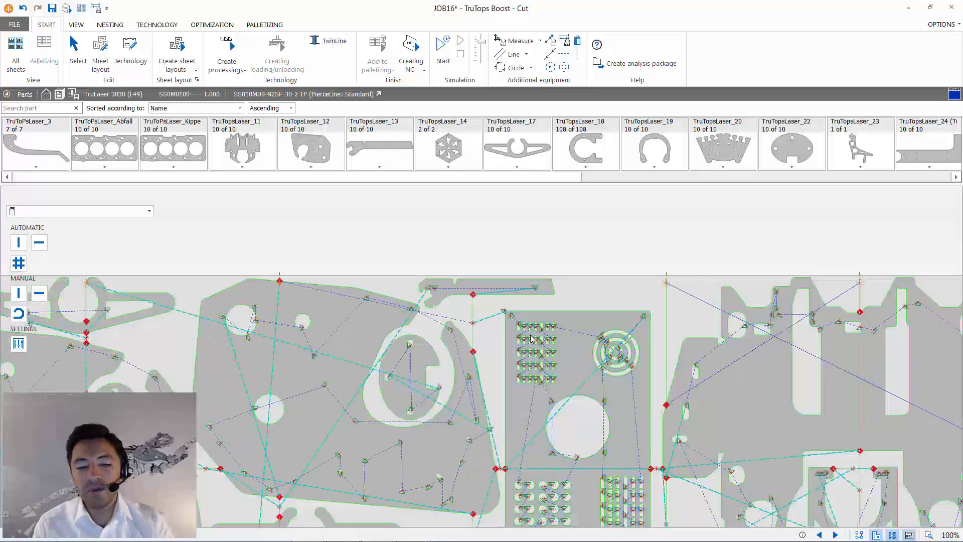
pyautogui.scroll(-1, 531, 338)
pyautogui.moveTo(549, 399); pyautogui.dragTo(552, 261, button='middle')
pyautogui.scroll(-3, 552, 260)
pyautogui.moveTo(565, 402); pyautogui.dragTo(543, 365, button='middle')
pyautogui.scroll(-1, 543, 364)
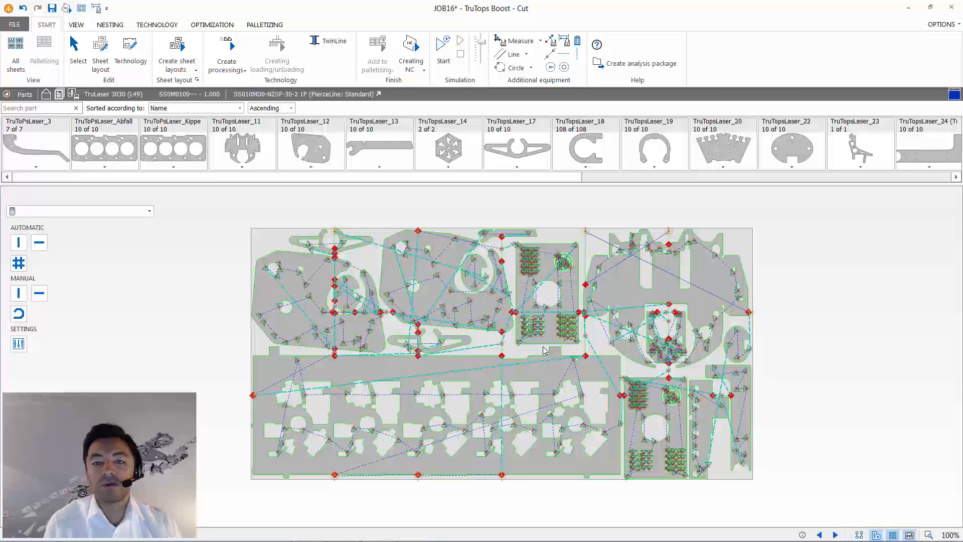
# - Return to the overview of all sheets and create the NC programs for them
pyautogui.click(81, 7)
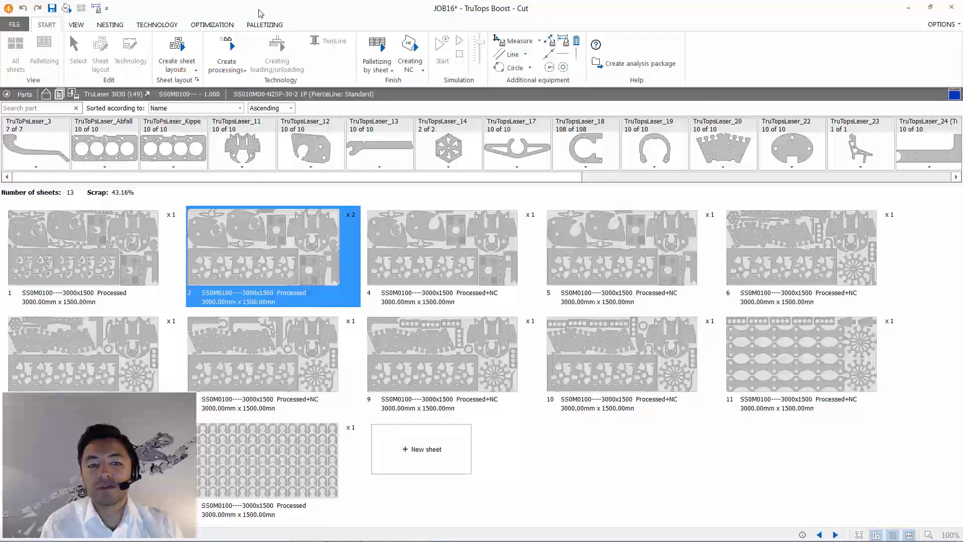
pyautogui.click(414, 50)
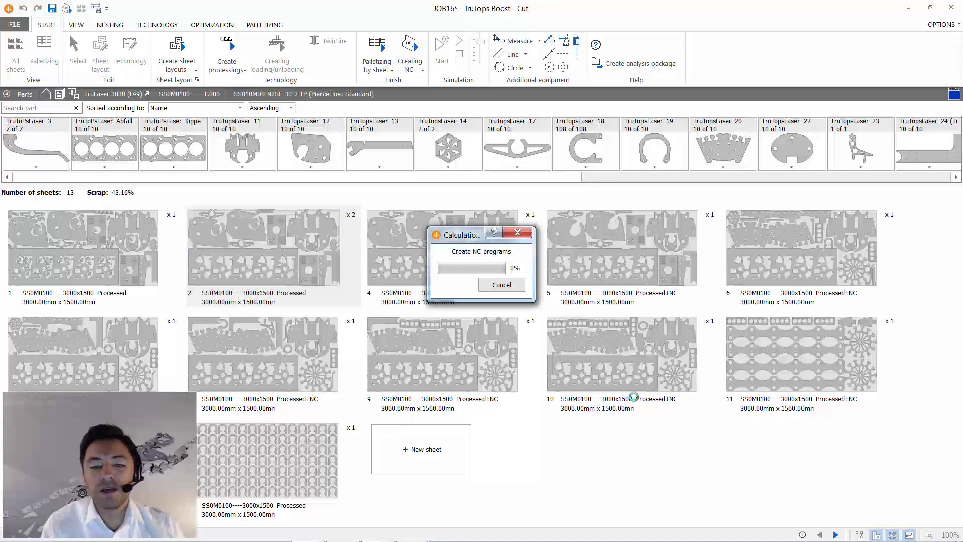
# - Close the cutting program with the latest changes saved, and release the JOB16 sheet program in HomeZone
pyautogui.click(953, 7)
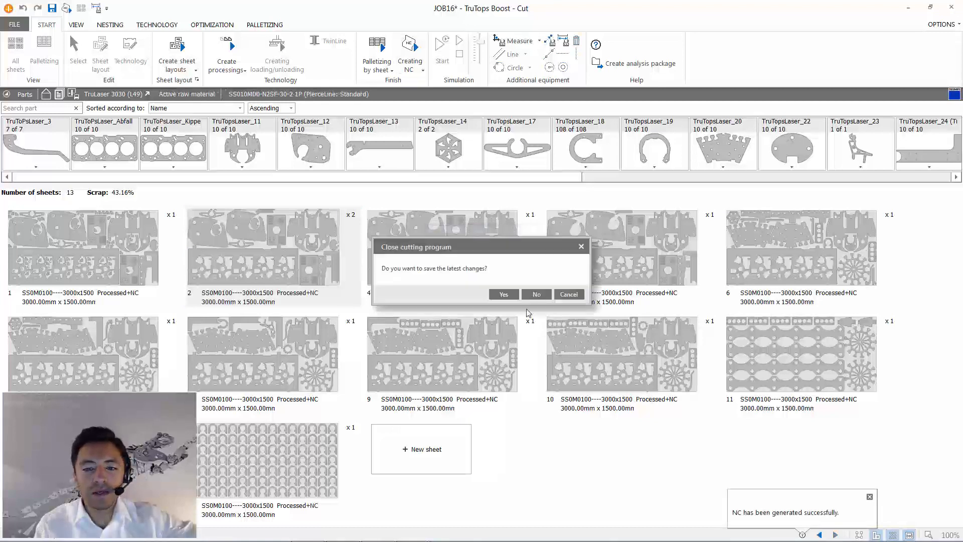
pyautogui.click(503, 295)
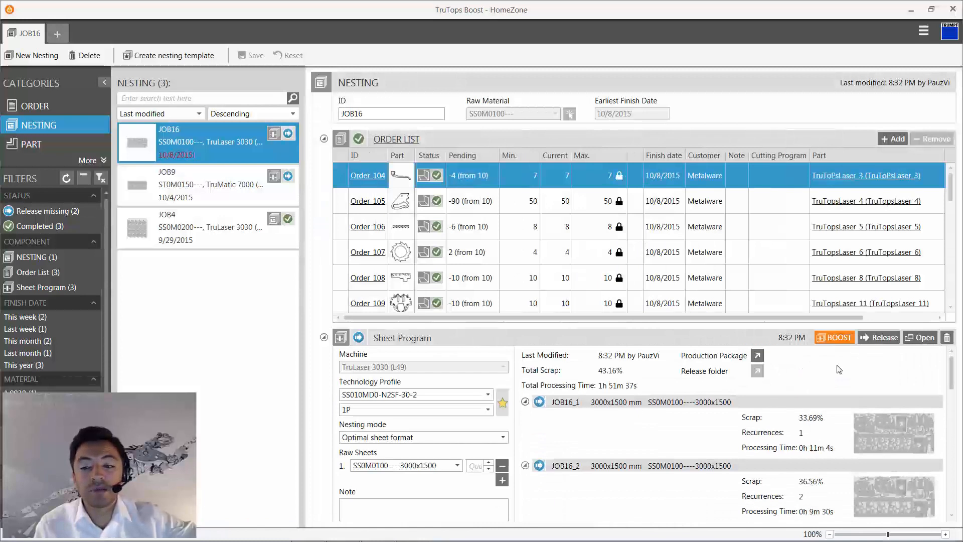
pyautogui.click(880, 337)
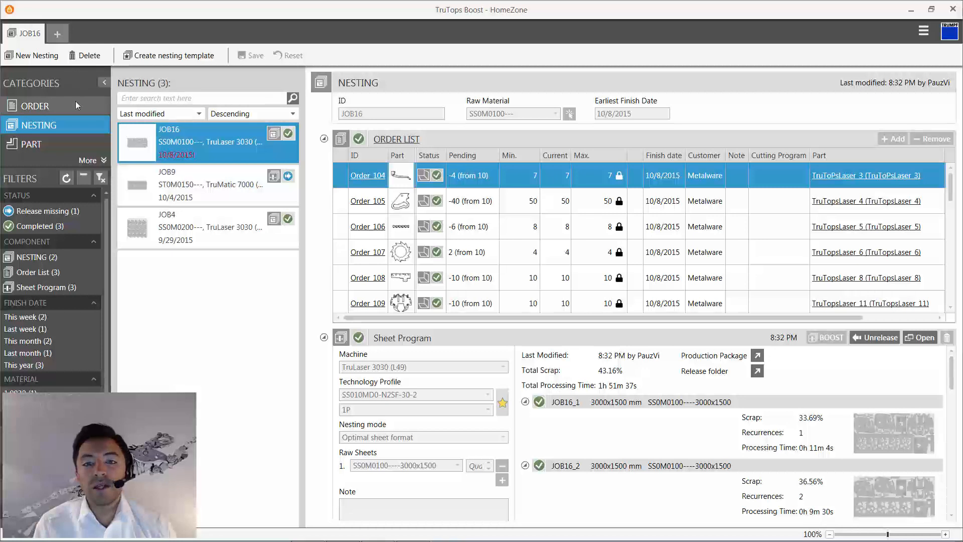
# - Review the status and nesting details of the TruTopsLaser_Bearbeitung_kopieren and TruTopsLaser_27 orders
pyautogui.click(75, 104)
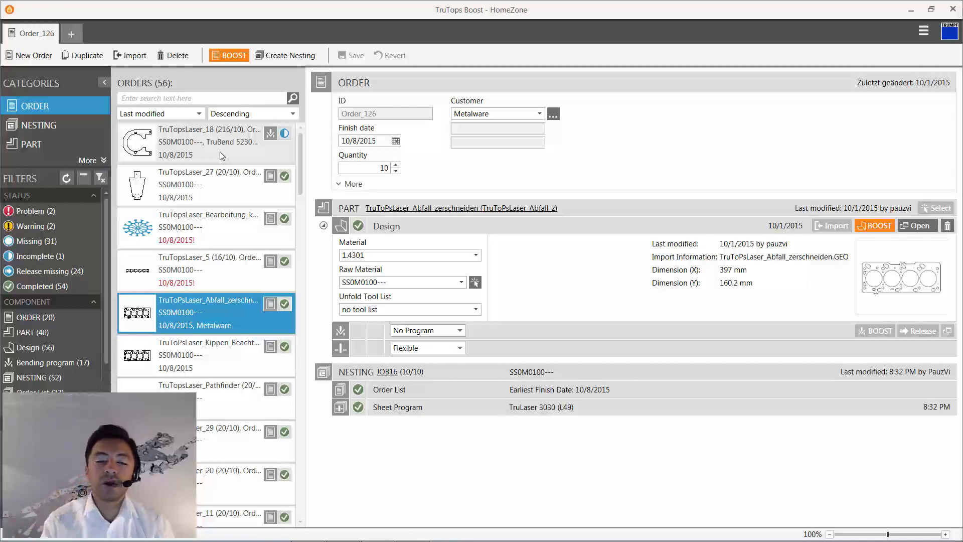
pyautogui.click(178, 223)
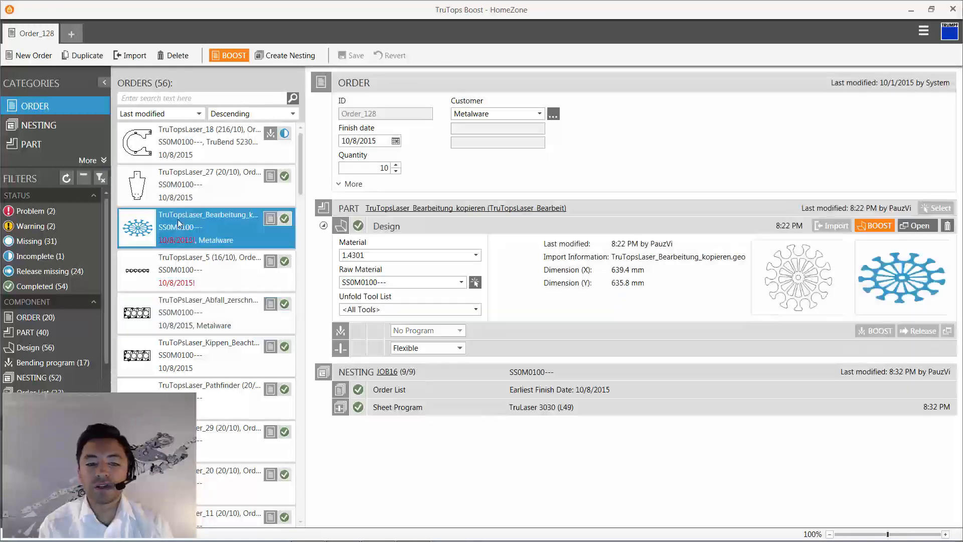
pyautogui.click(189, 180)
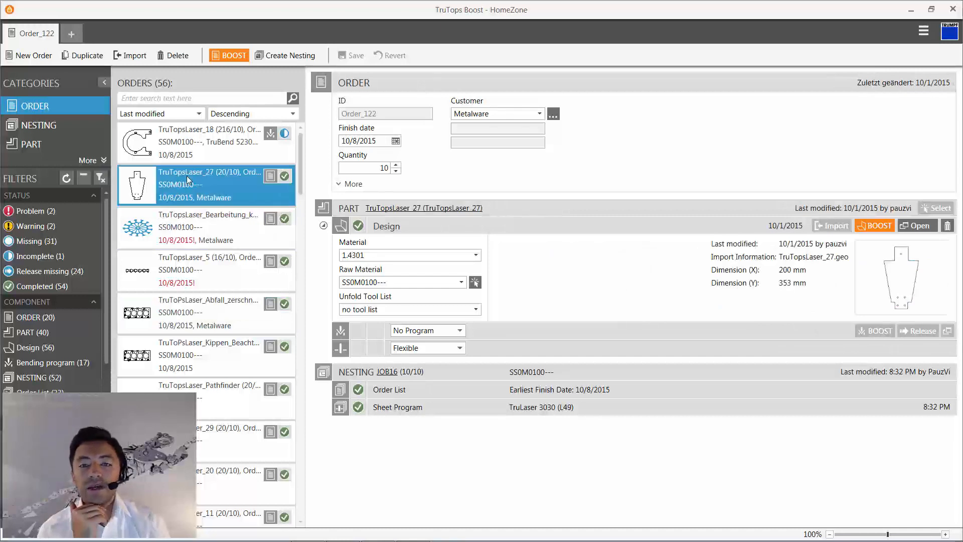